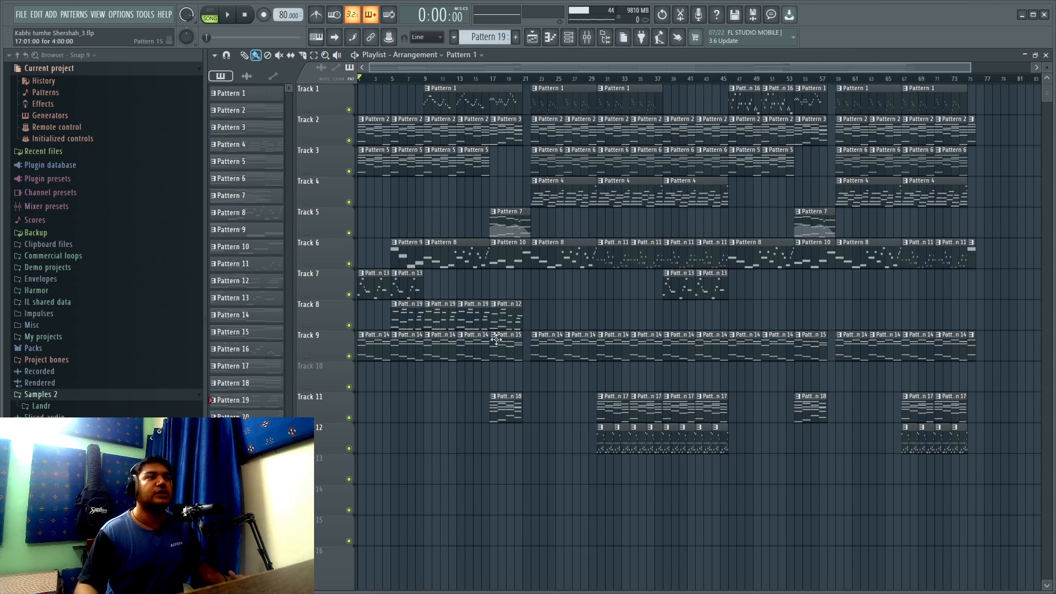
Delete the empty Track 10 from the playlist.
right_click(315, 376)
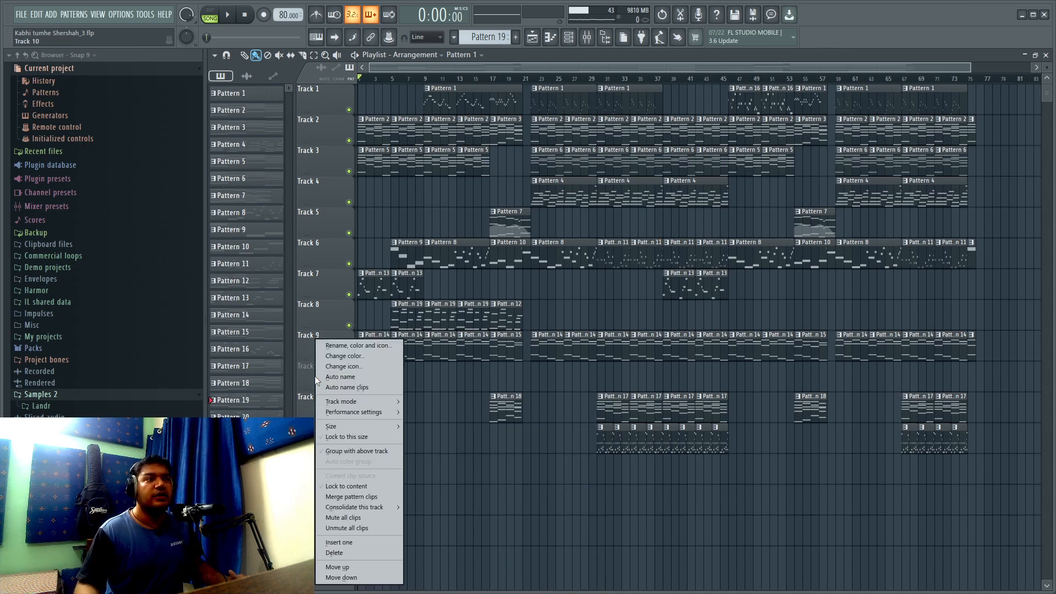
left_click(337, 553)
left_click(576, 332)
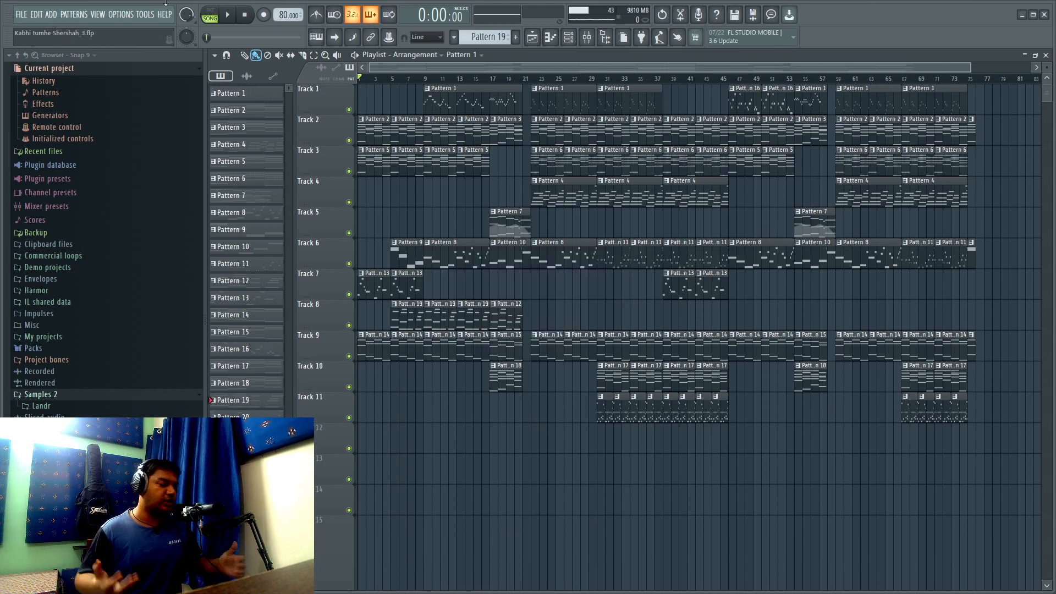
Play the arrangement from the start to about bar 38 with the playlist tracks enlarged, and stop playback.
left_click(227, 15)
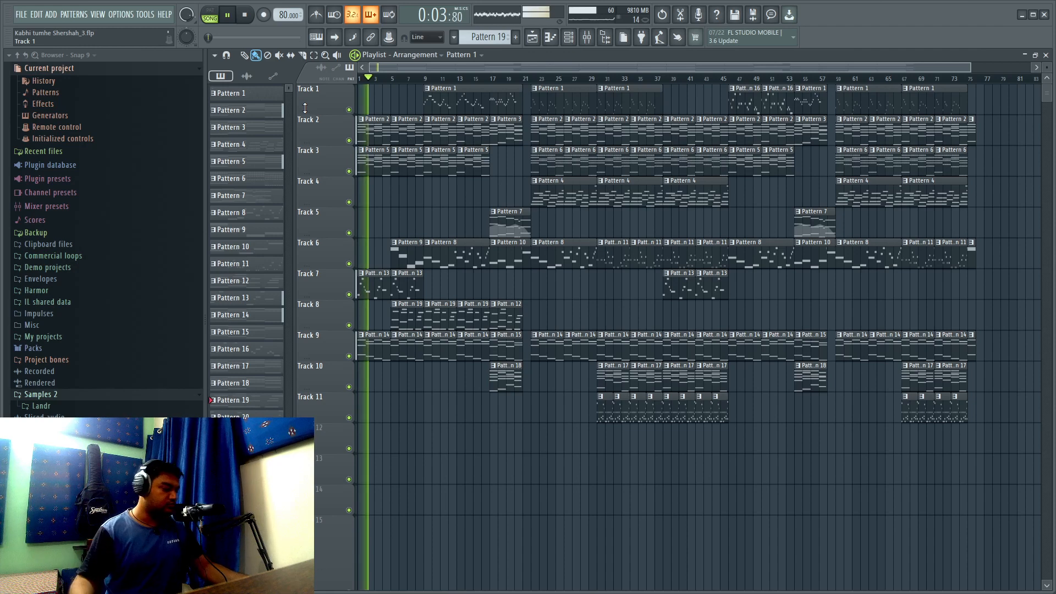
left_click_drag(972, 67, 661, 61)
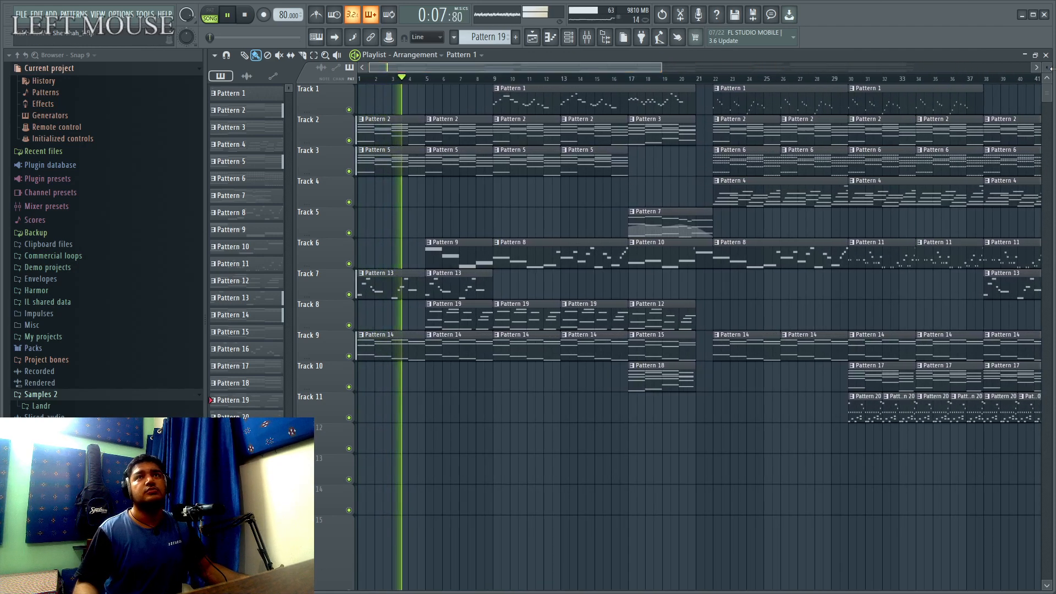
left_click_drag(1047, 67, 1047, 80)
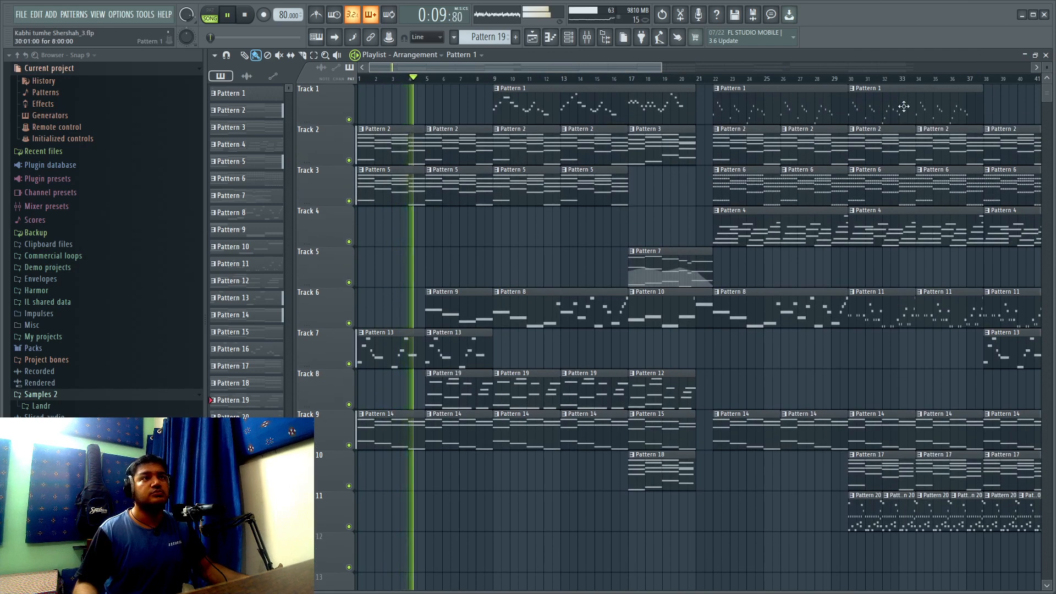
scroll(562, 240, "down", 2)
scroll(562, 241, "up", 2)
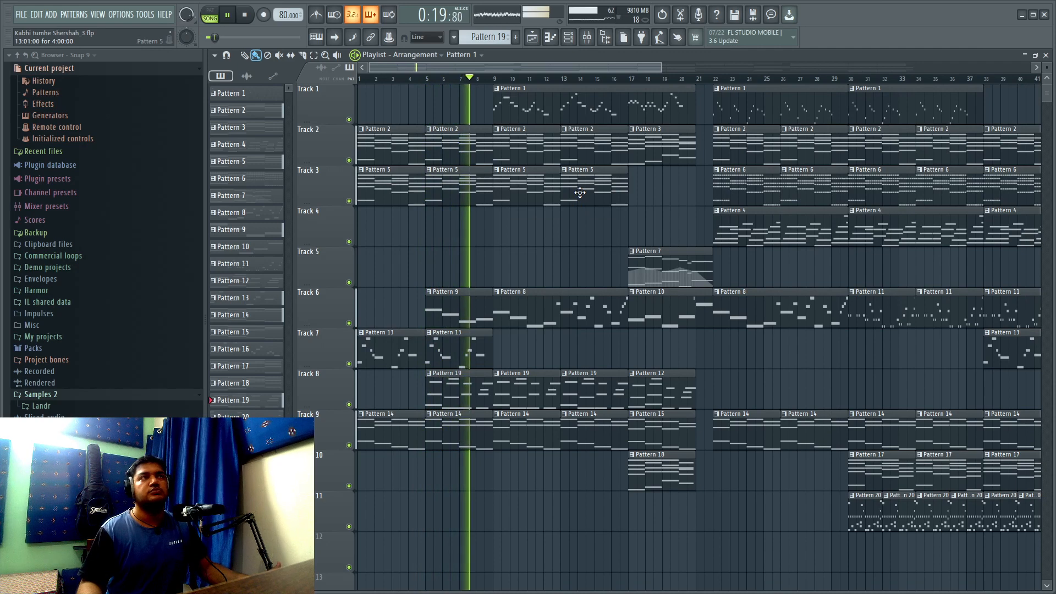
left_click(504, 102)
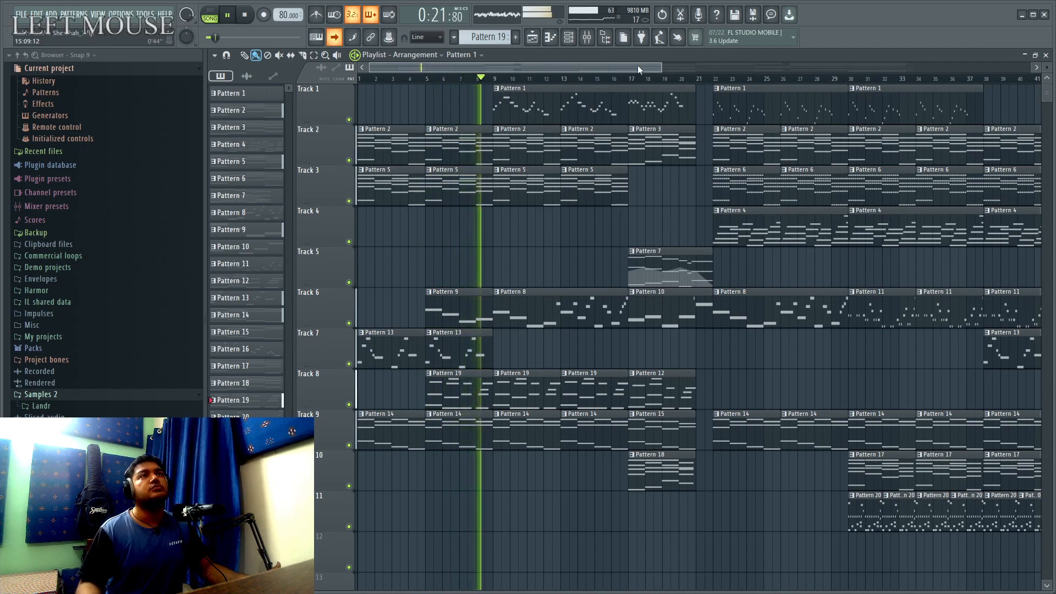
left_click_drag(661, 66, 634, 65)
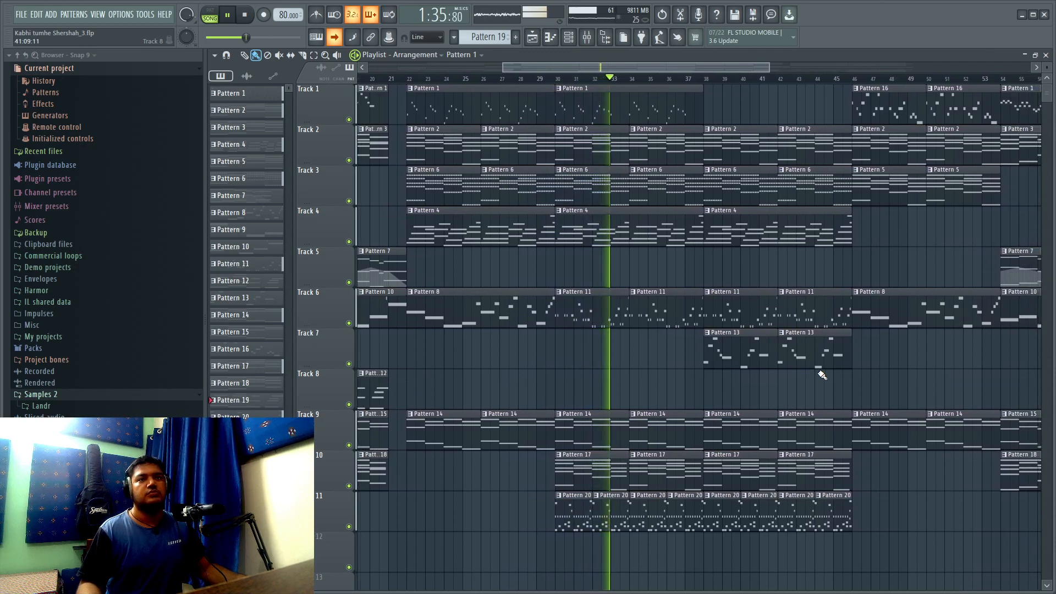
scroll(822, 375, "down", 2)
scroll(822, 375, "up", 1)
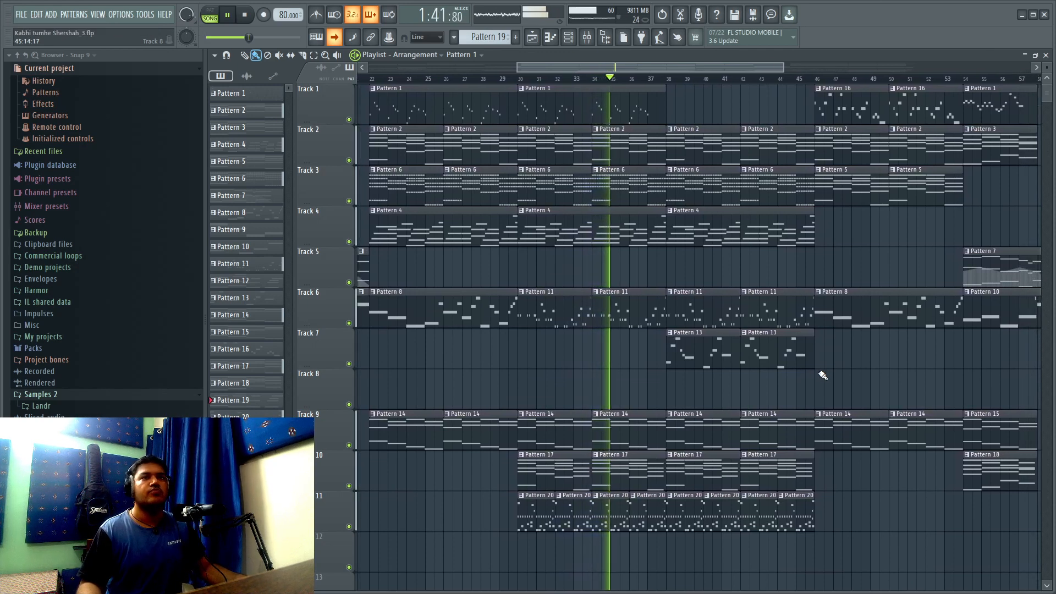
scroll(822, 375, "down", 1)
scroll(822, 374, "up", 1)
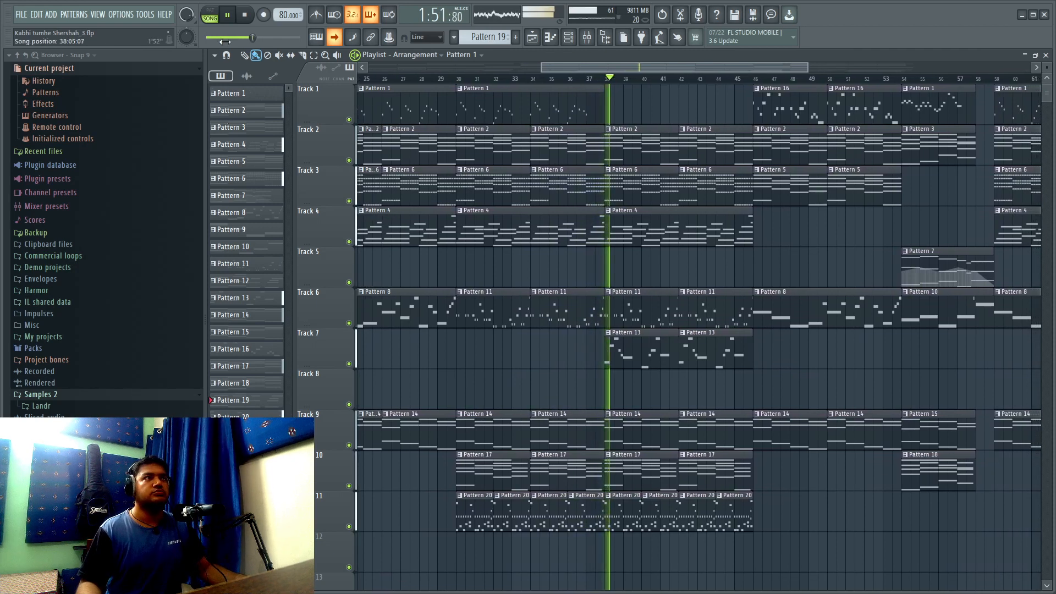
left_click(245, 18)
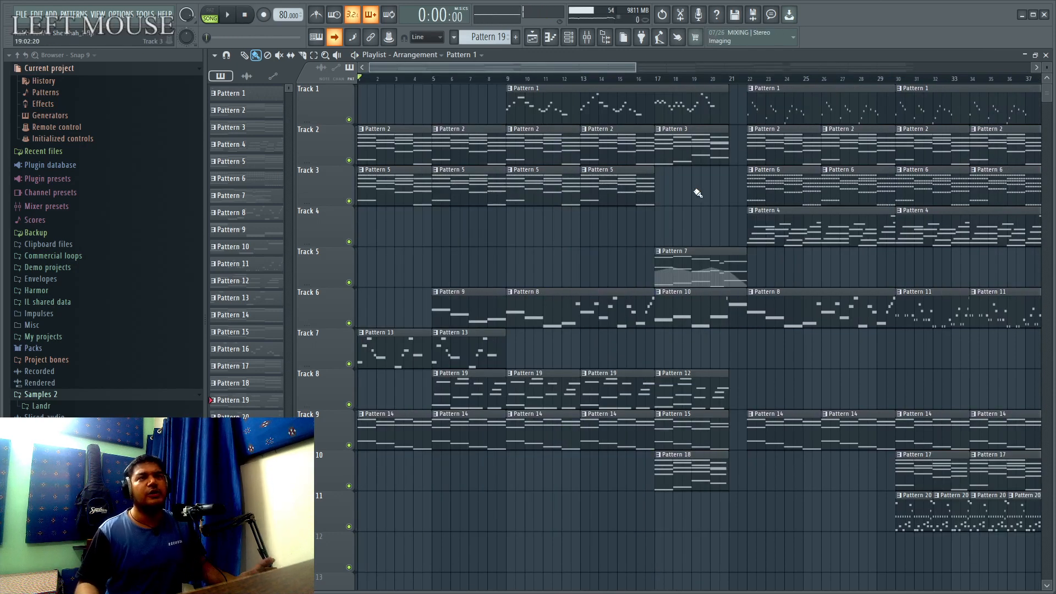
Inspect the mixer's track levels and the master effects, and return to the playlist.
left_click(587, 37)
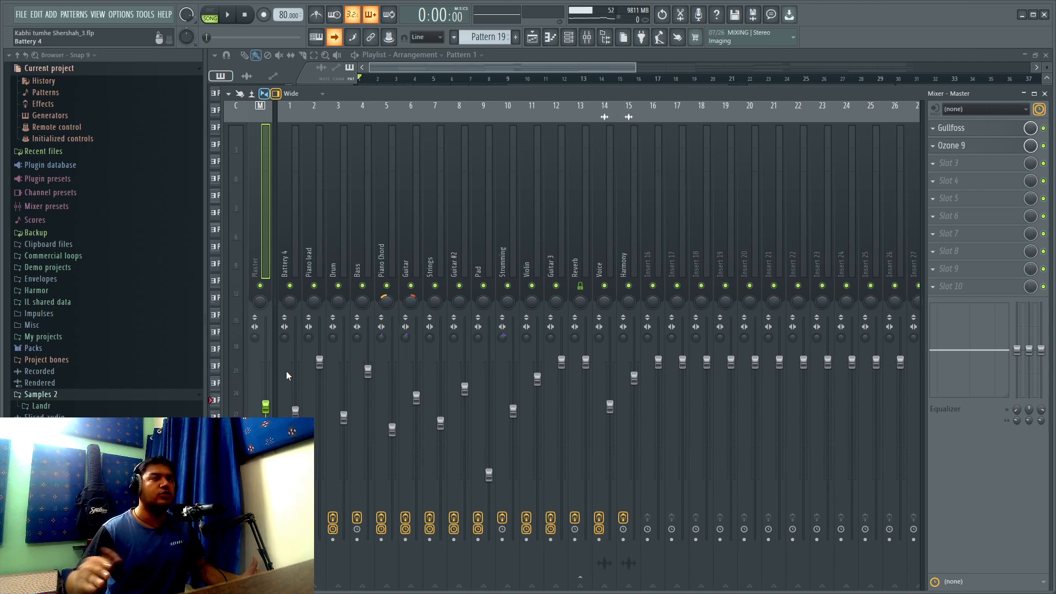
left_click(427, 65)
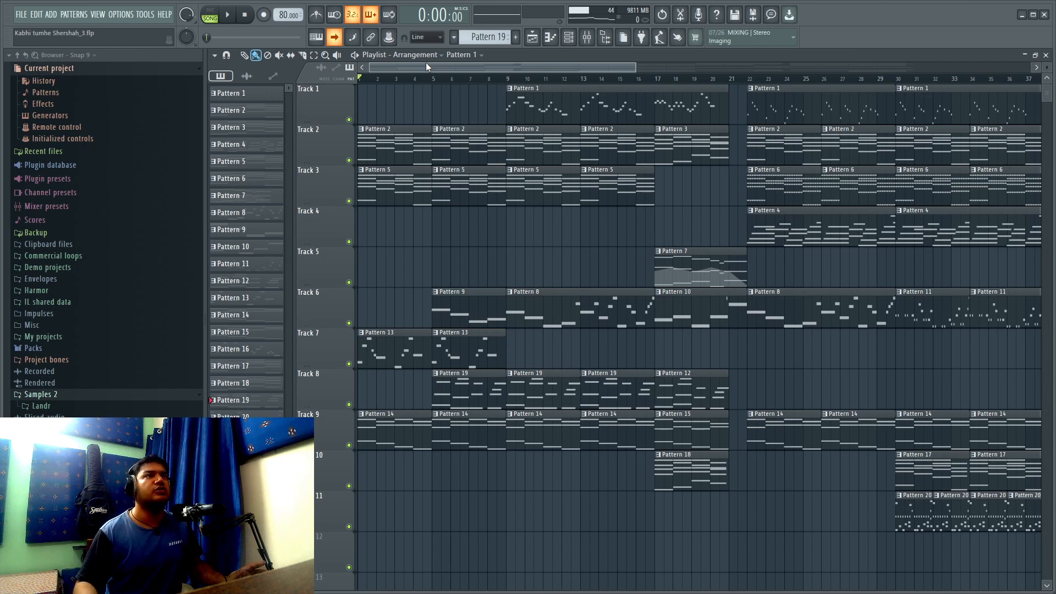
Solo Track 1, make Pattern 1 the active pattern, and set the song position to bar 9.
left_click_drag(542, 68, 553, 70)
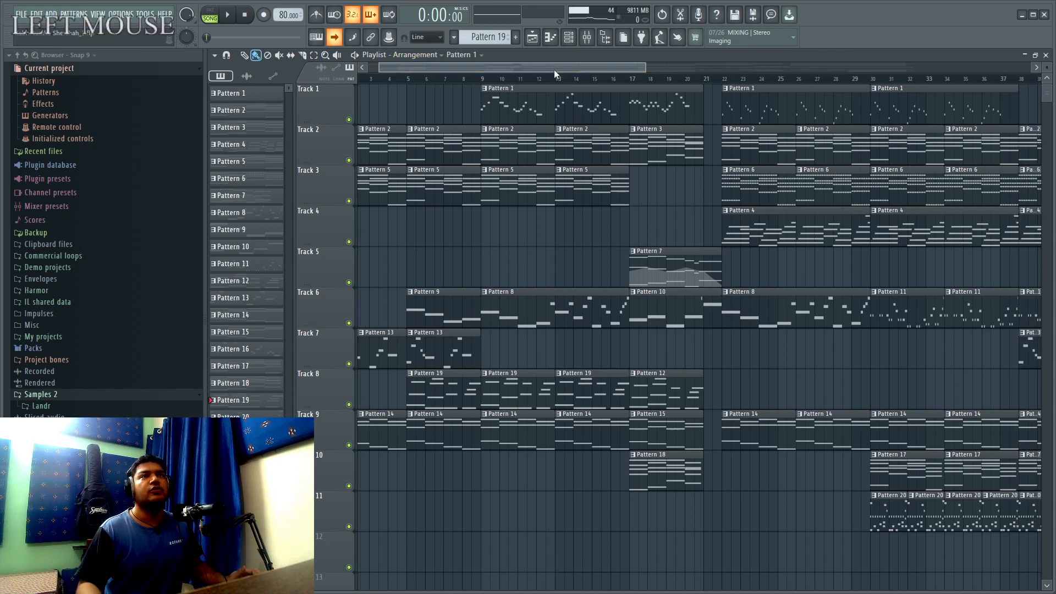
left_click(521, 113)
right_click(349, 119)
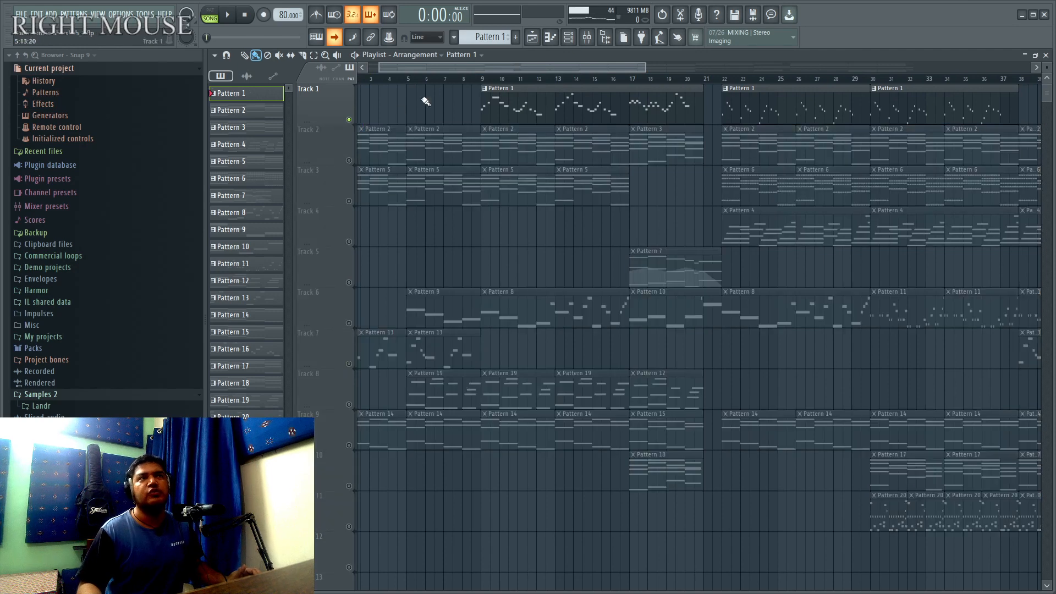
left_click(473, 82)
left_click_drag(500, 69, 518, 48)
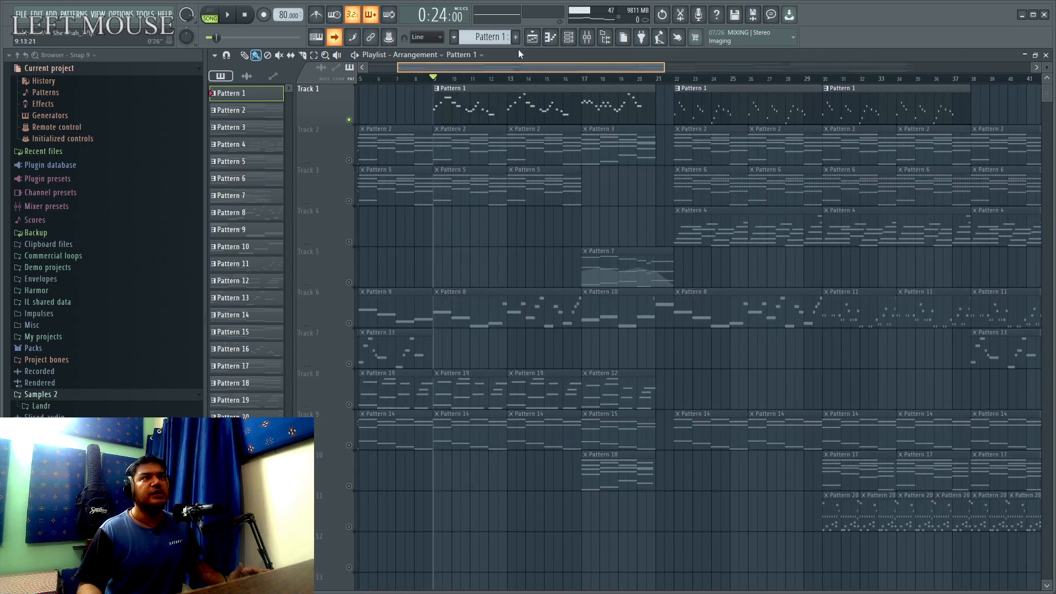
Examine the Piano lead channel's Kontakt instrument, and return to the playlist.
left_click(565, 46)
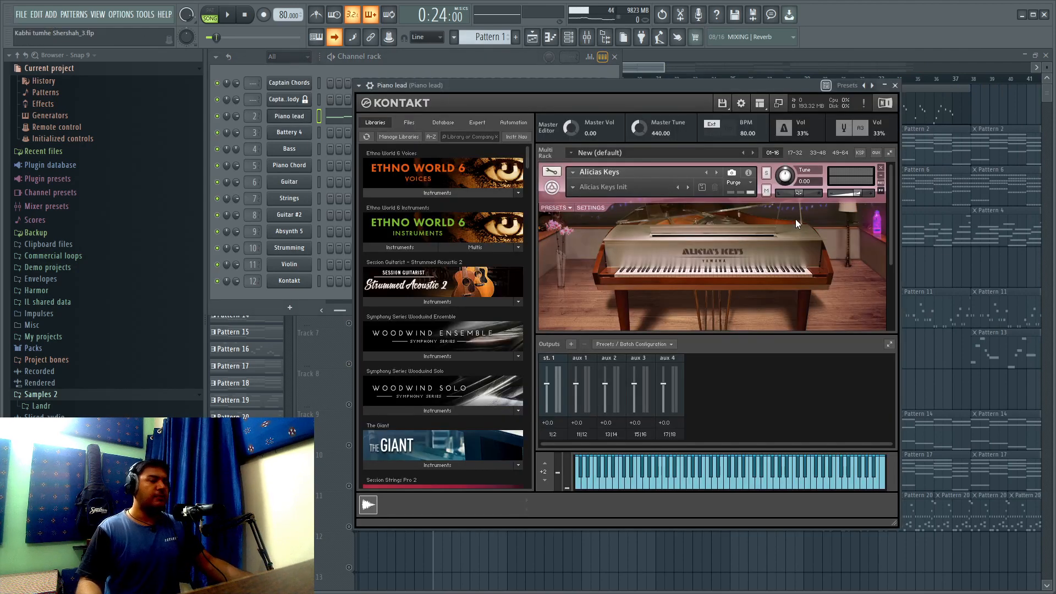
key("super+KP_Add")
key("super+KP_Subtract")
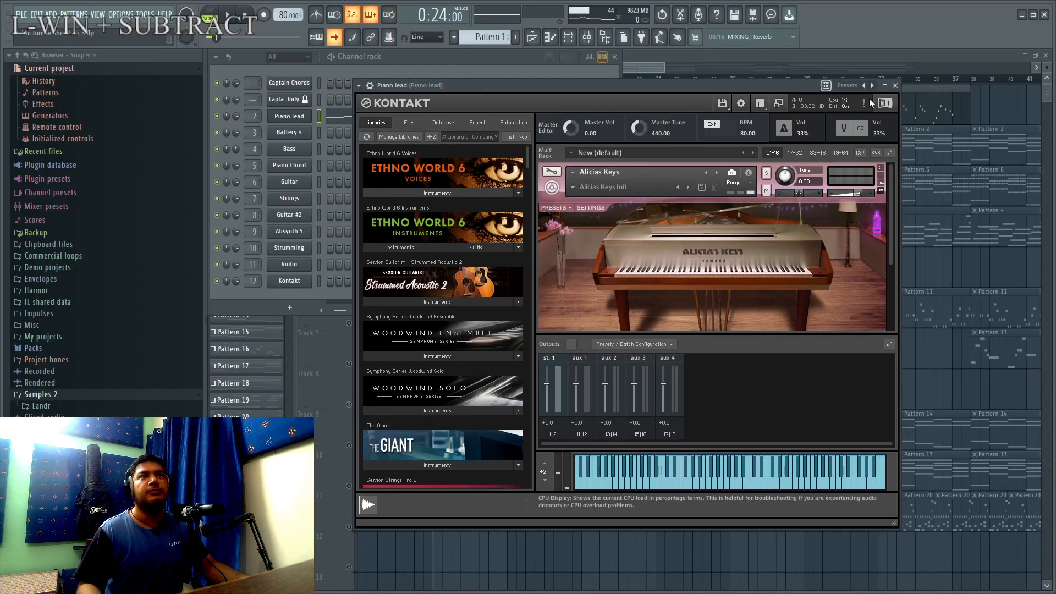
left_click(796, 57)
left_click(651, 68)
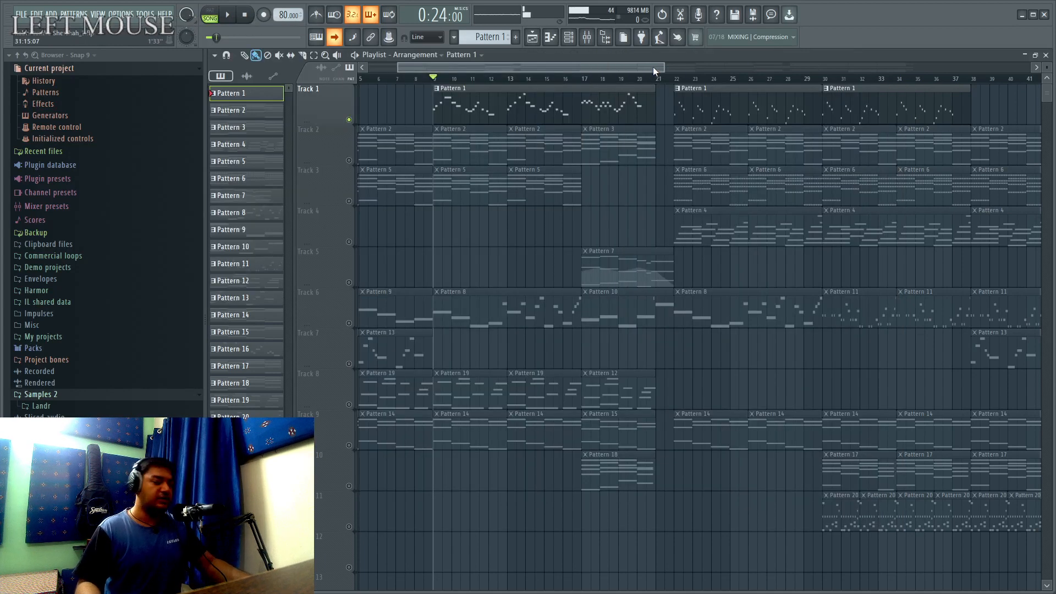
Solo Track 2 with Pattern 2 active, and show the Piano Chord channel's Kontakt instrument.
left_click(401, 145)
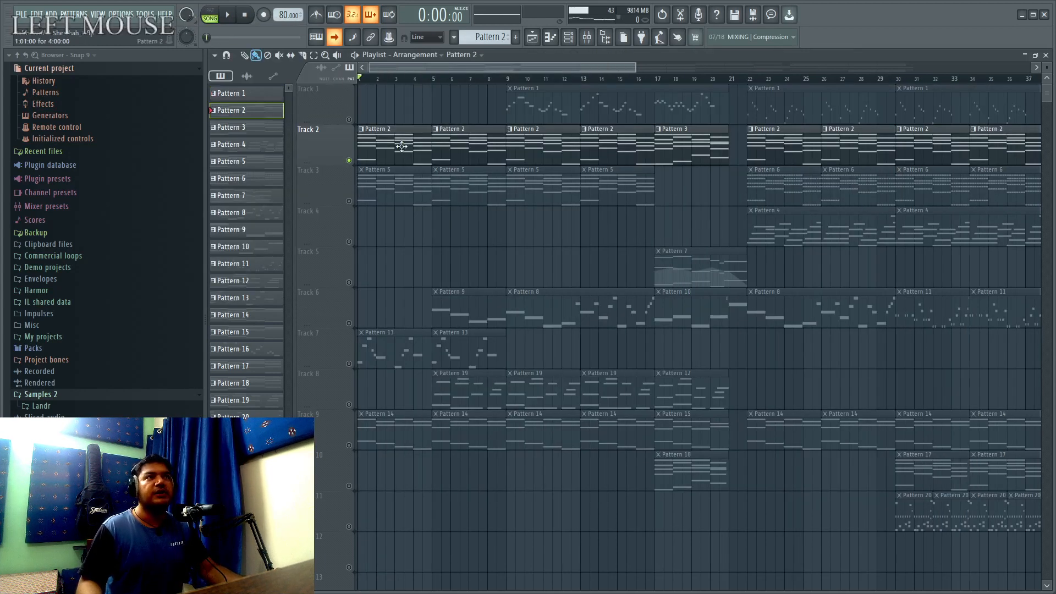
left_click(551, 37)
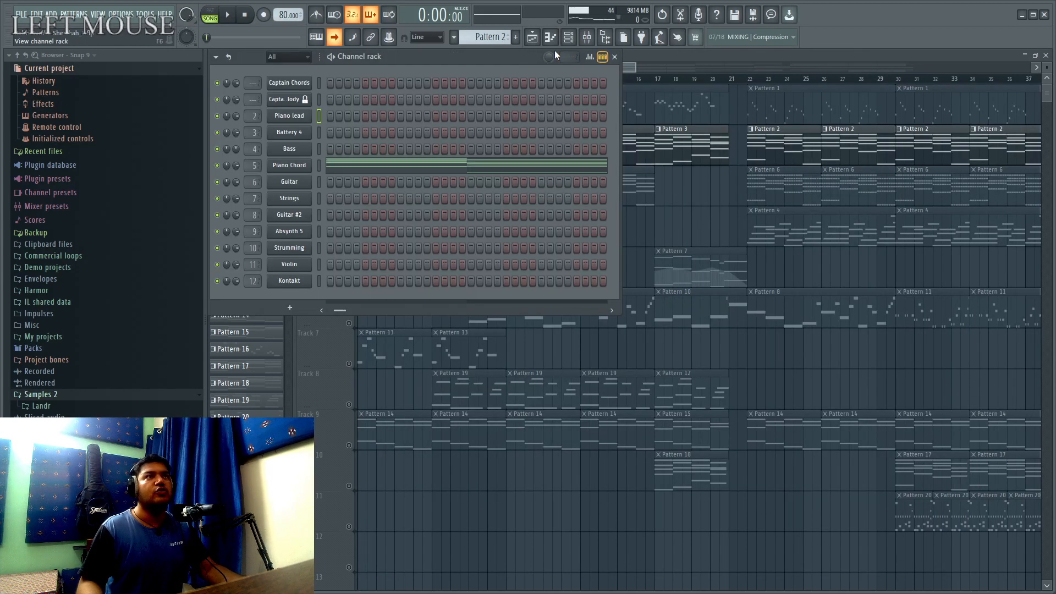
left_click(289, 166)
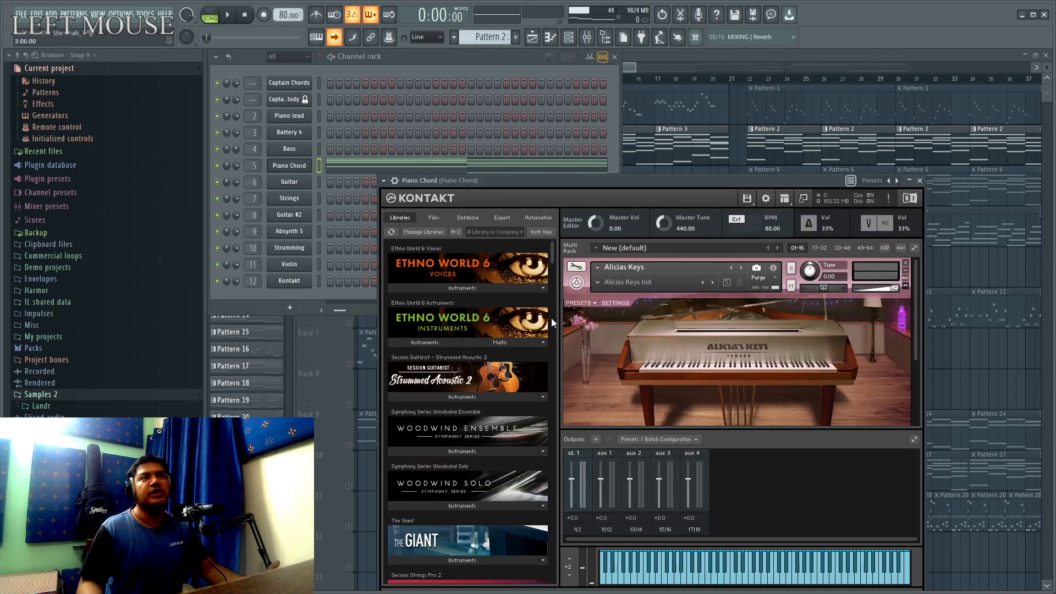
Open the Piano Chord notes in the piano roll, play Pattern 2 in pattern mode, and stop playback.
left_click(368, 165)
scroll(807, 344, "down", 3)
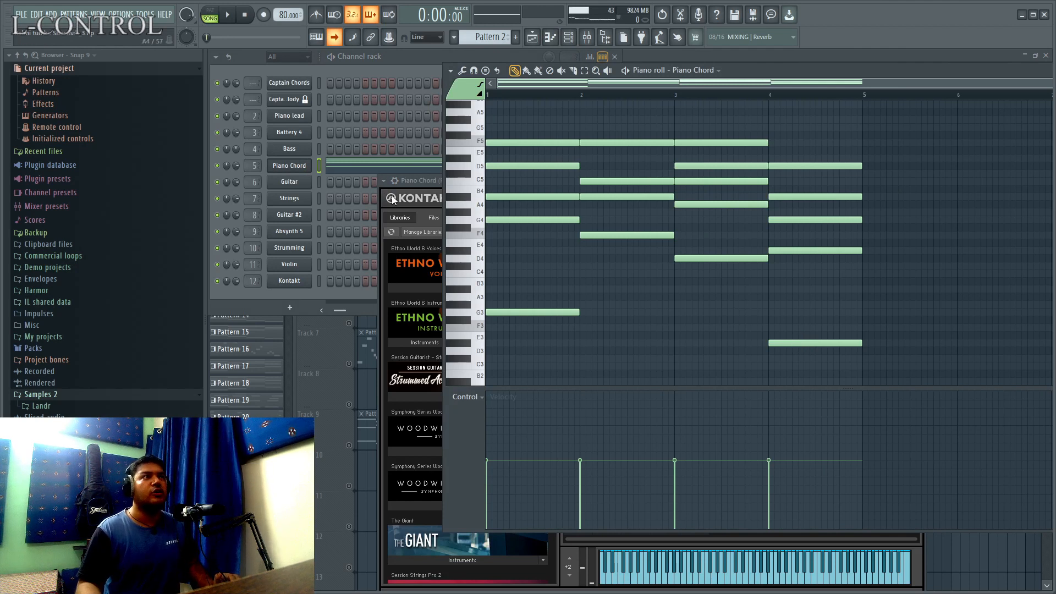
left_click(212, 14)
key("space")
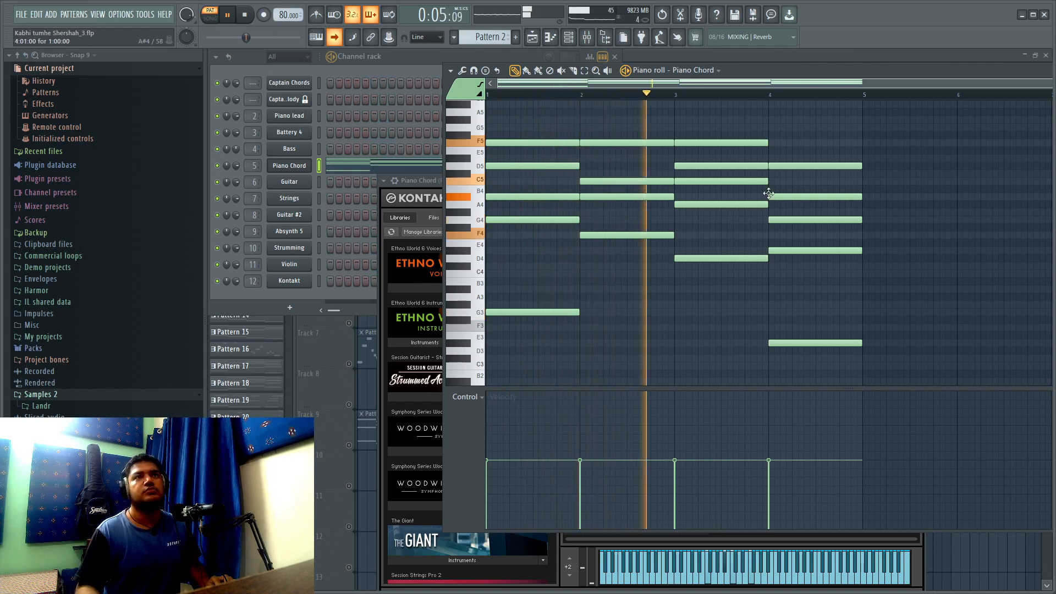
left_click_drag(849, 69, 749, 144)
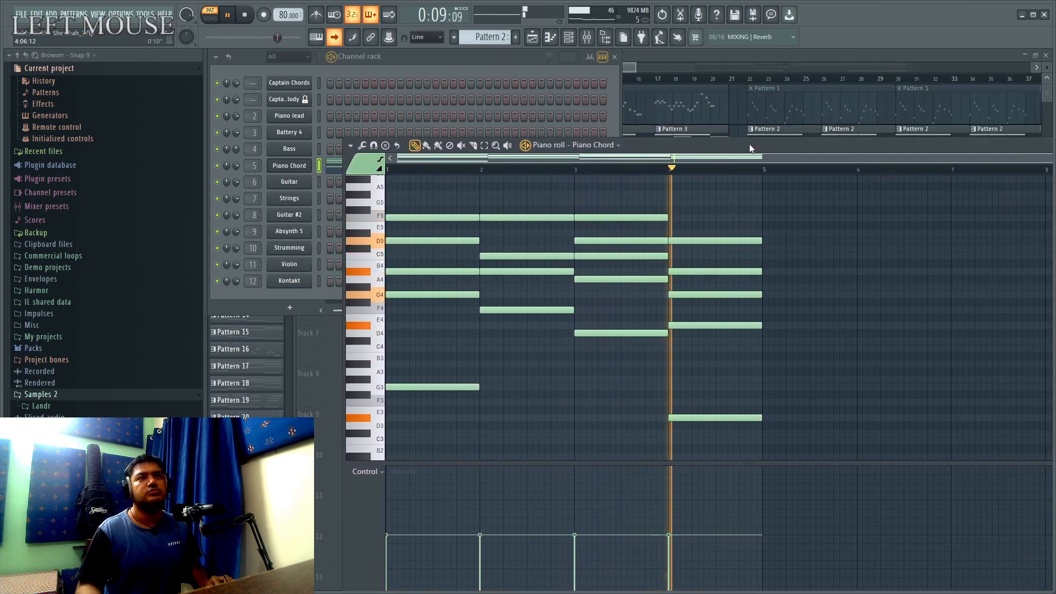
key("space")
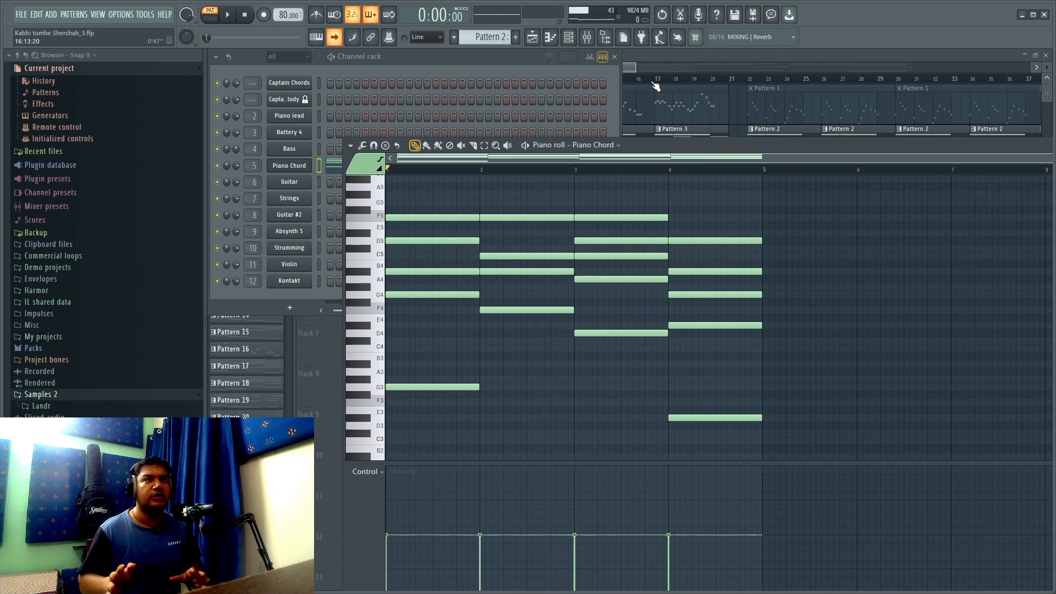
Unmute Track 1 alongside Track 2 and play both in song mode from bar 9, stopping after a short listen.
left_click(631, 64)
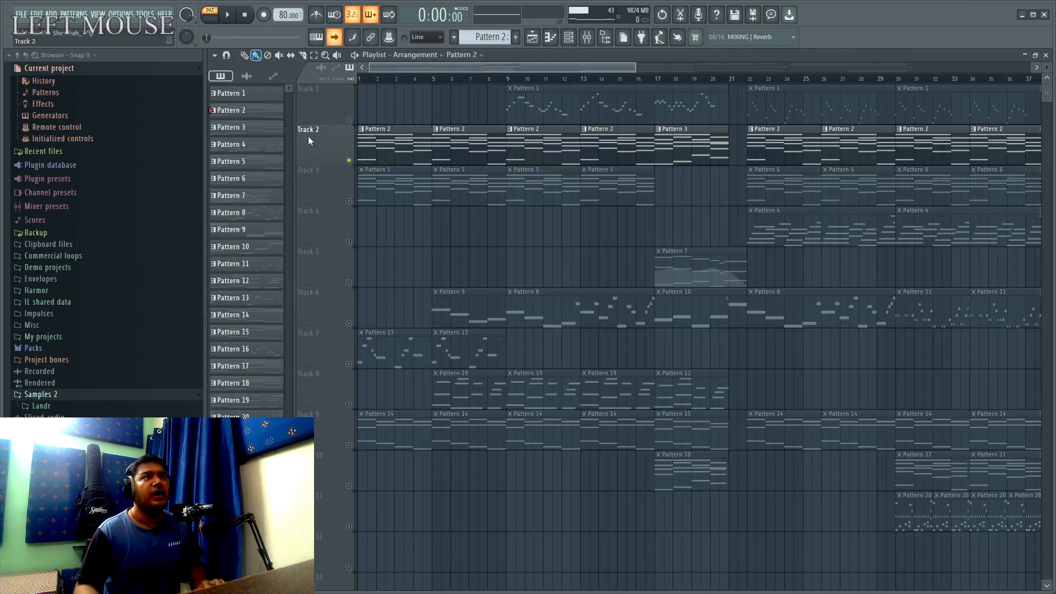
left_click(349, 120)
left_click(510, 80)
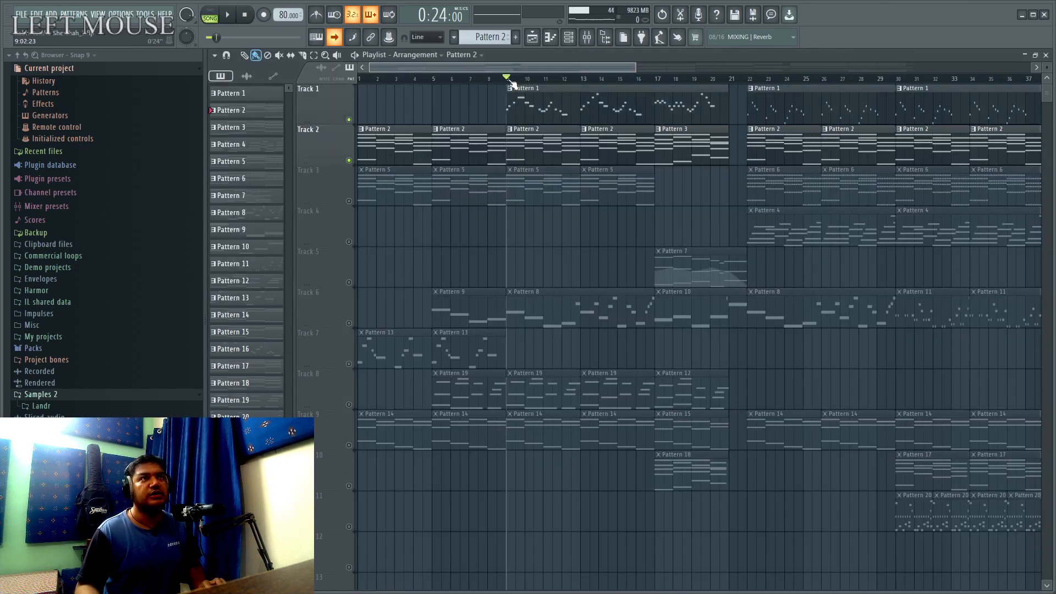
key("space")
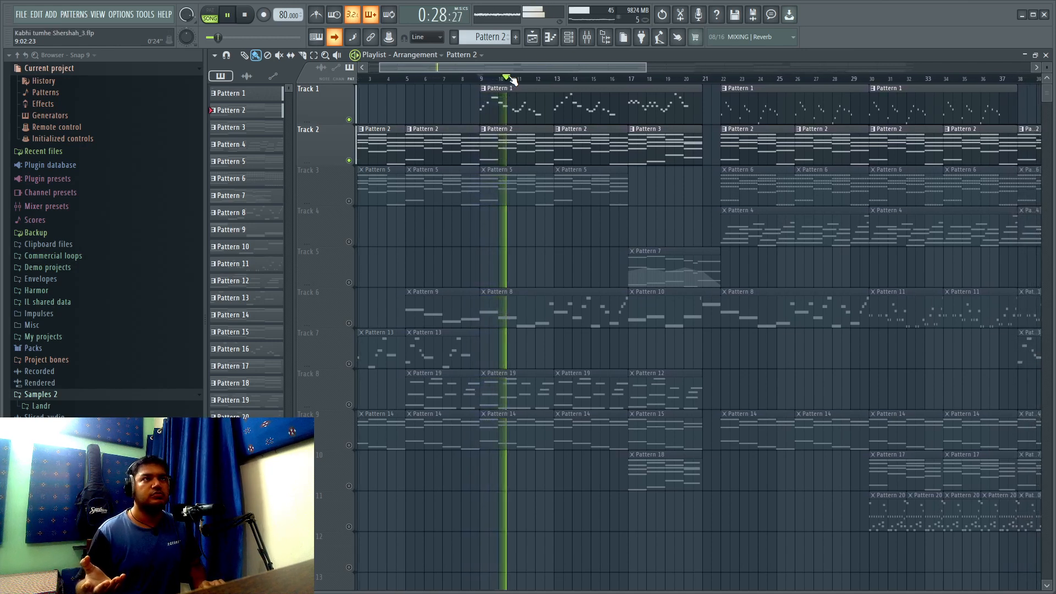
key("space")
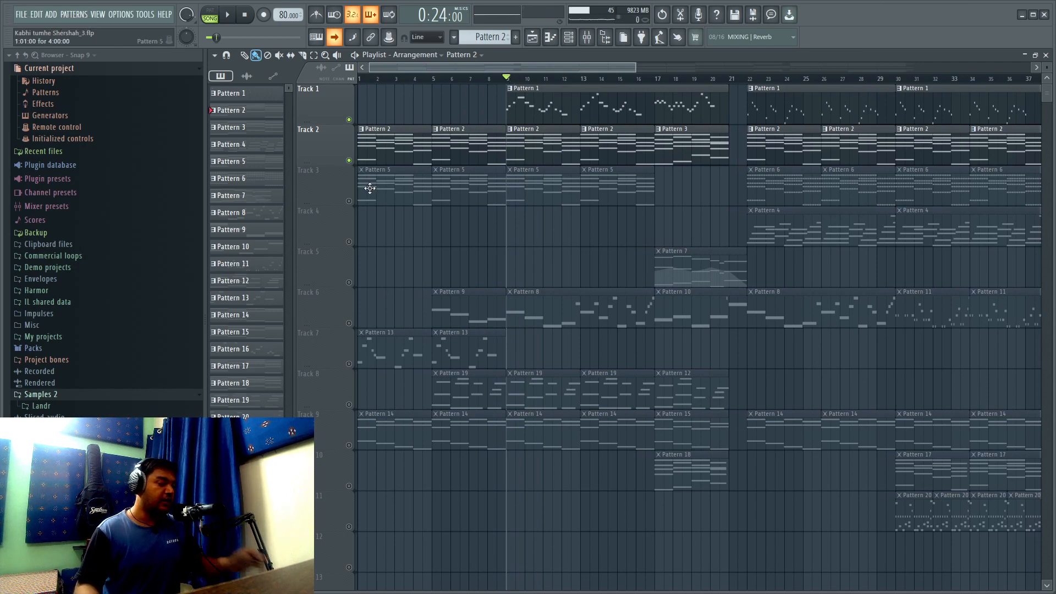
Solo Track 3, make Pattern 5 the active pattern, and show its channels in the channel rack.
left_click(349, 201, "ctrl")
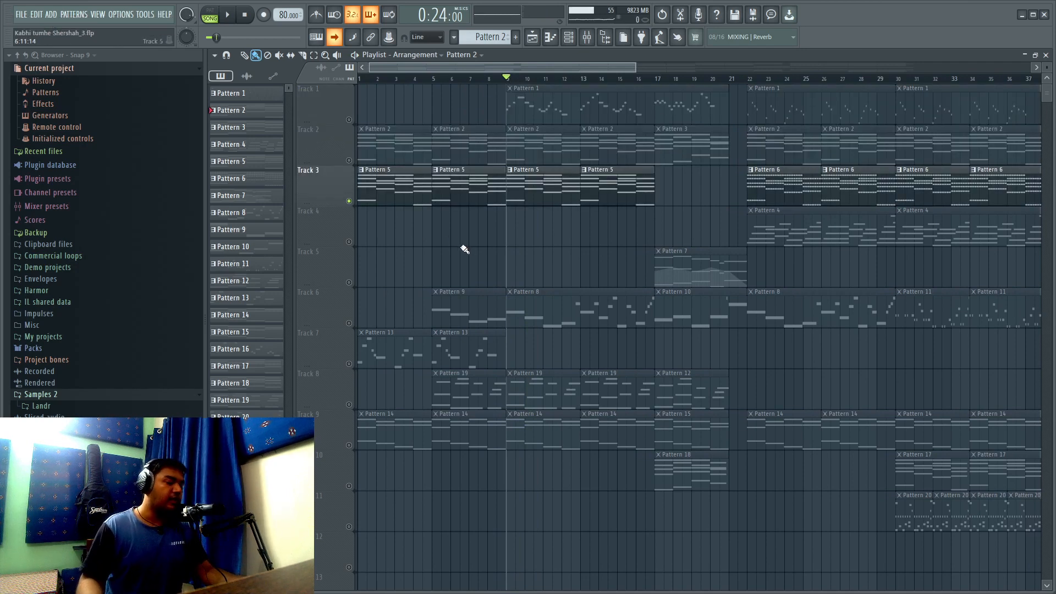
left_click(480, 193)
left_click(571, 37)
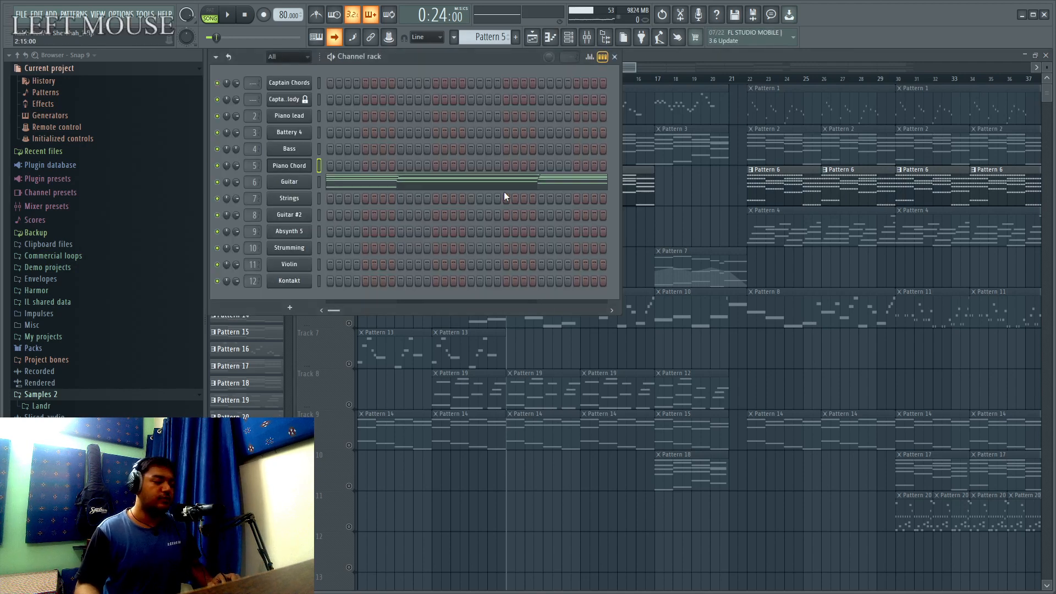
Open the Guitar notes of Pattern 5 in the piano roll, play them in pattern mode, and stop playback.
left_click(346, 189)
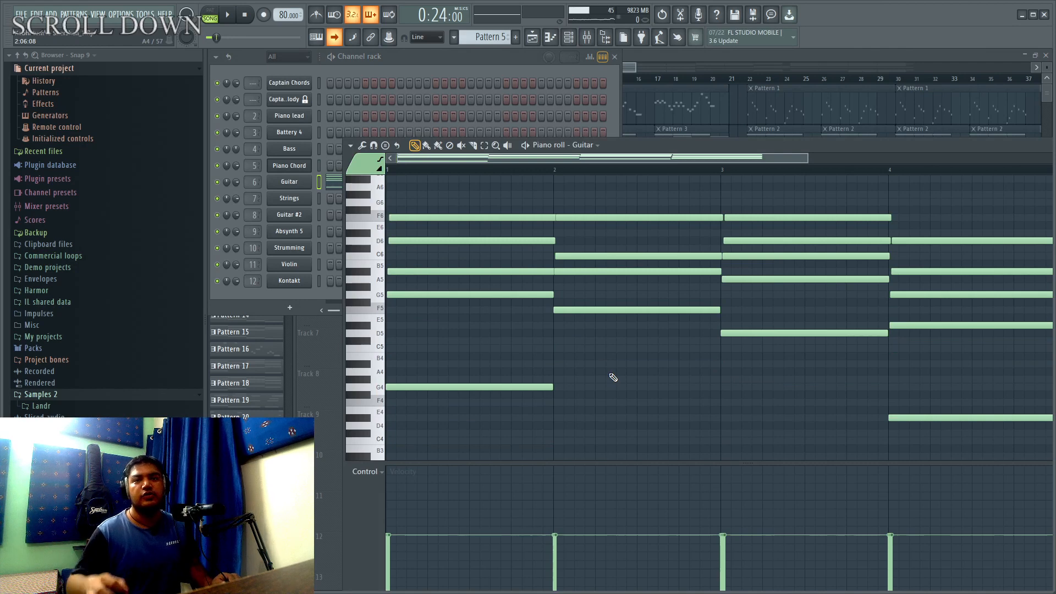
scroll(611, 375, "down", 2, "ctrl")
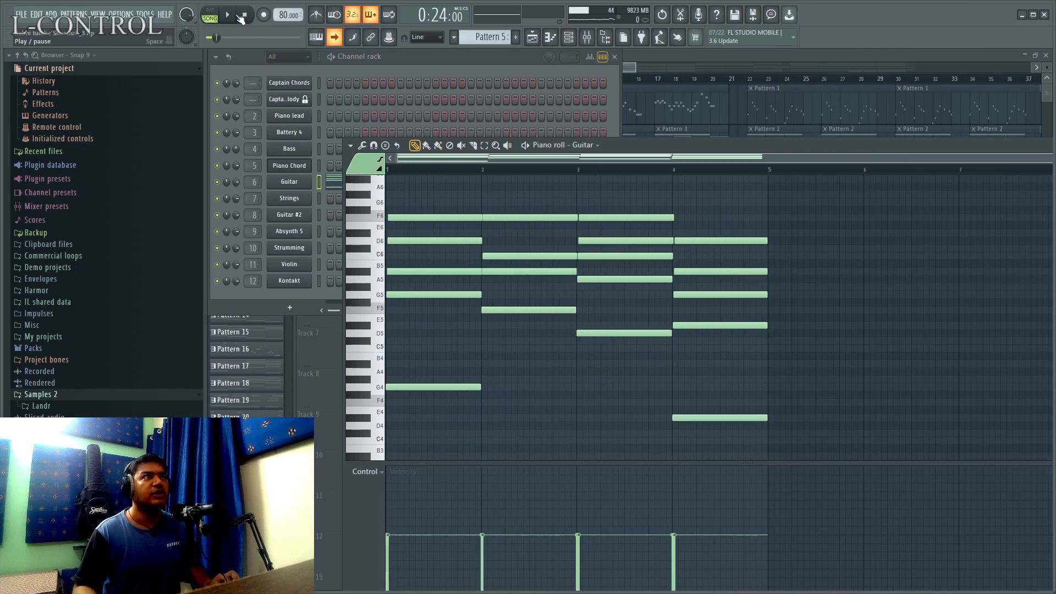
left_click(209, 14)
key("space")
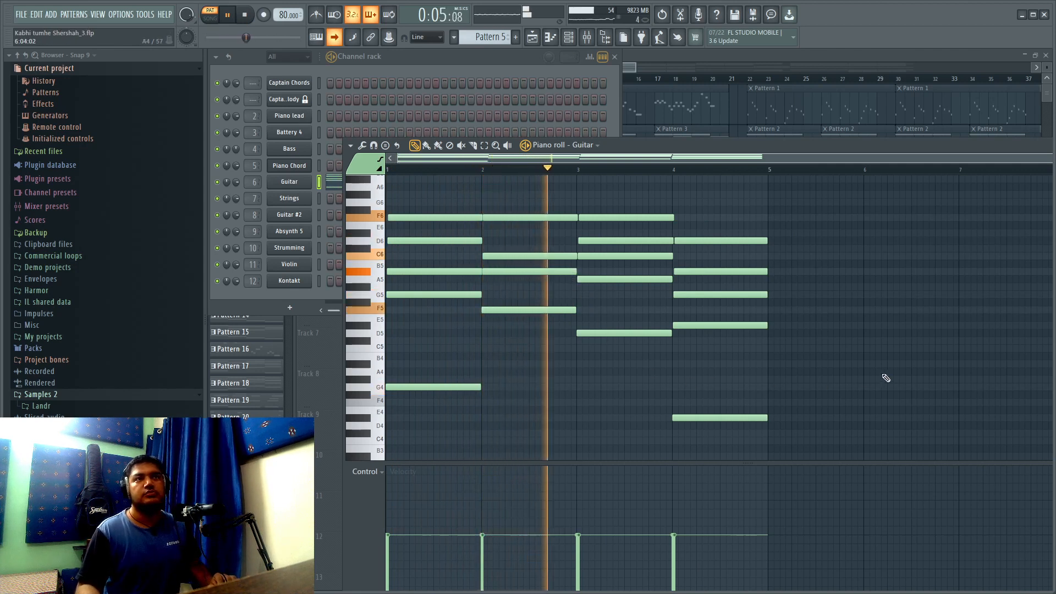
scroll(886, 376, "up", 1)
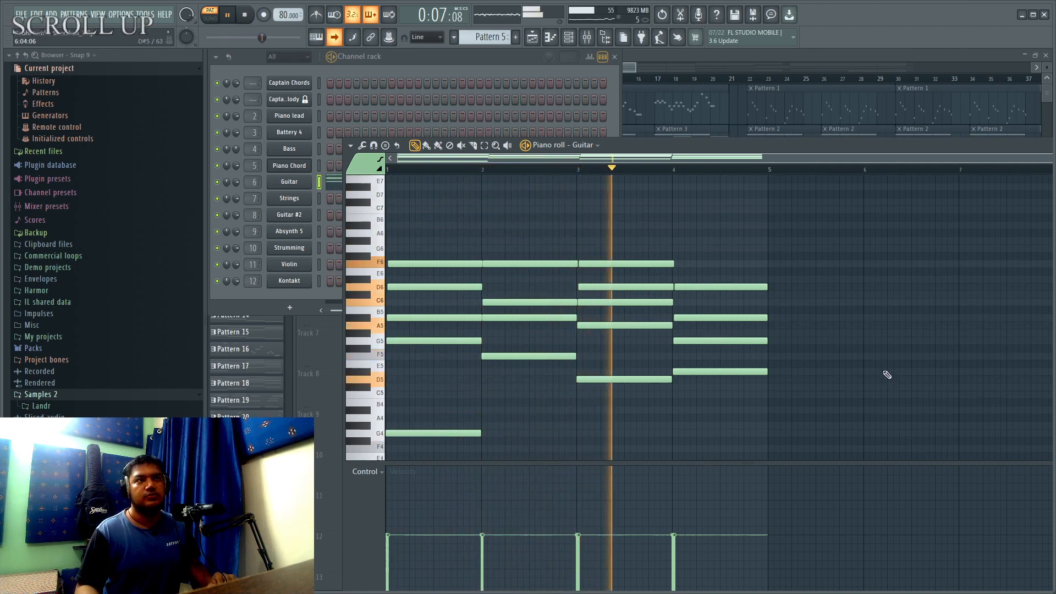
scroll(887, 376, "down", 1)
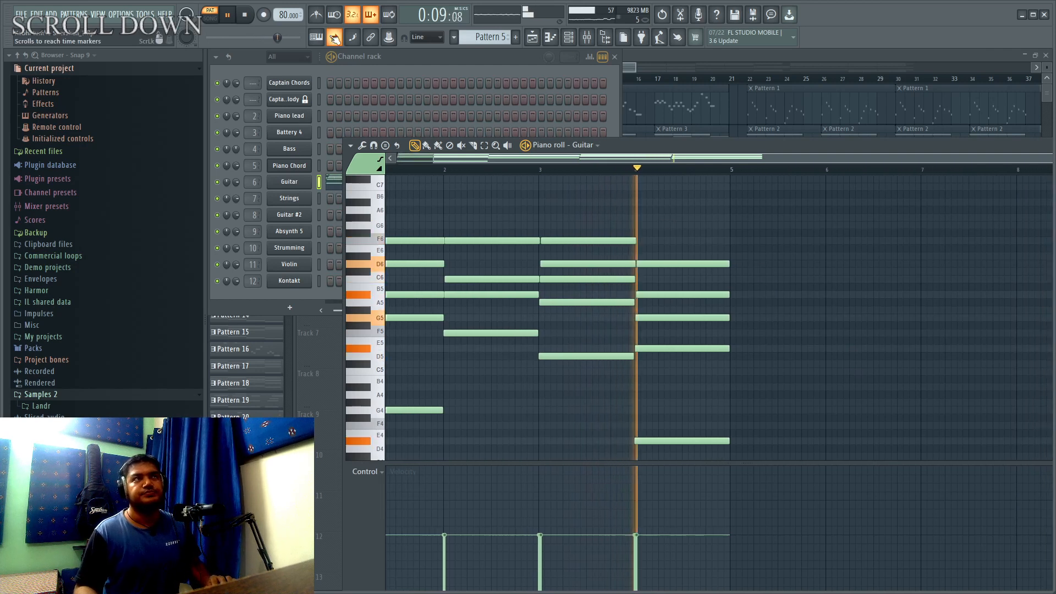
key("space")
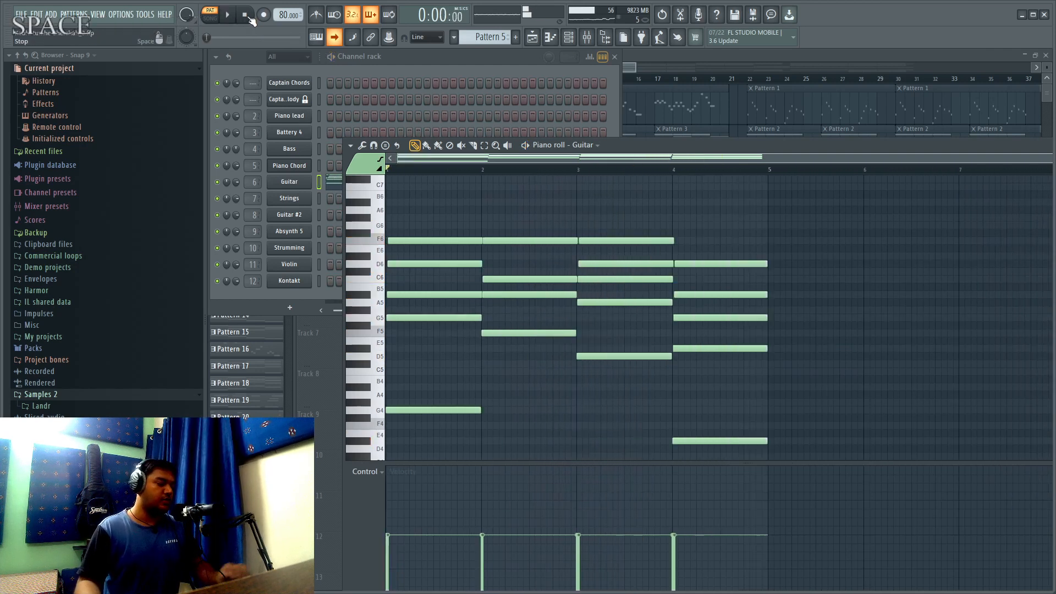
left_click(249, 15)
Reposition the piano roll window and examine the Guitar chord notes of Pattern 5 bar by bar.
left_click_drag(758, 146, 750, 99)
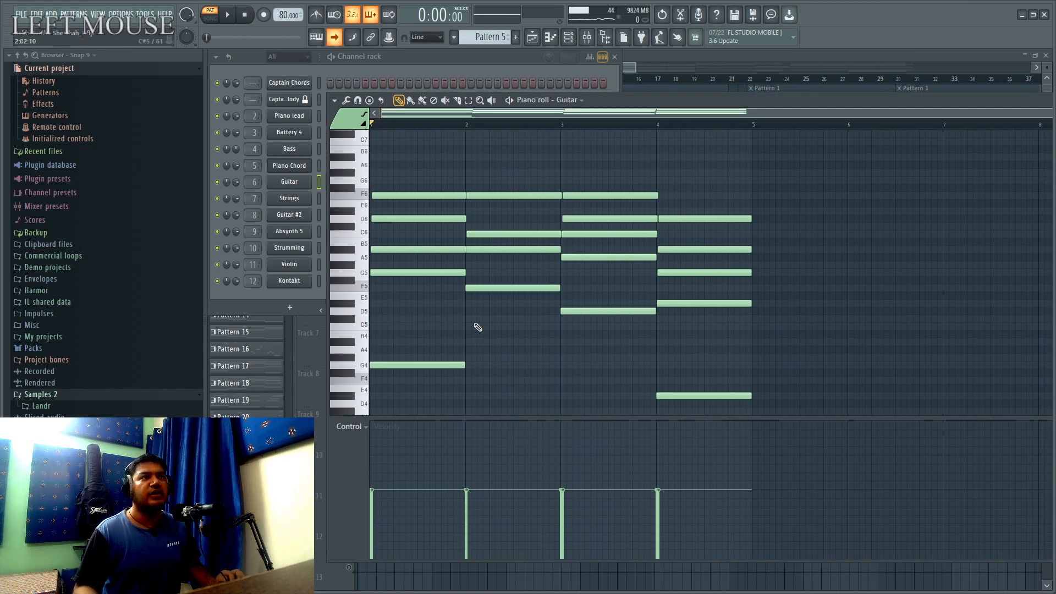
scroll(417, 367, "up", 2, "ctrl")
scroll(417, 367, "down", 1, "ctrl")
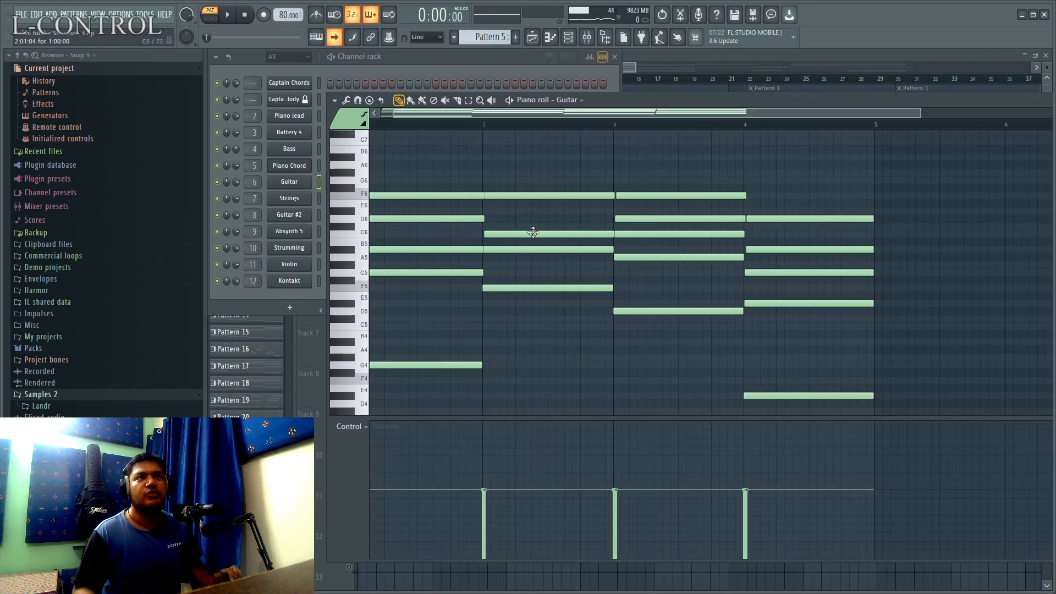
scroll(485, 300, "up", 1, "ctrl")
scroll(484, 300, "down", 1, "ctrl")
Unmute Tracks 2 and 1 alongside Track 3 in the playlist, and play them in song mode from bar 9, stopping after a short listen.
left_click(658, 55)
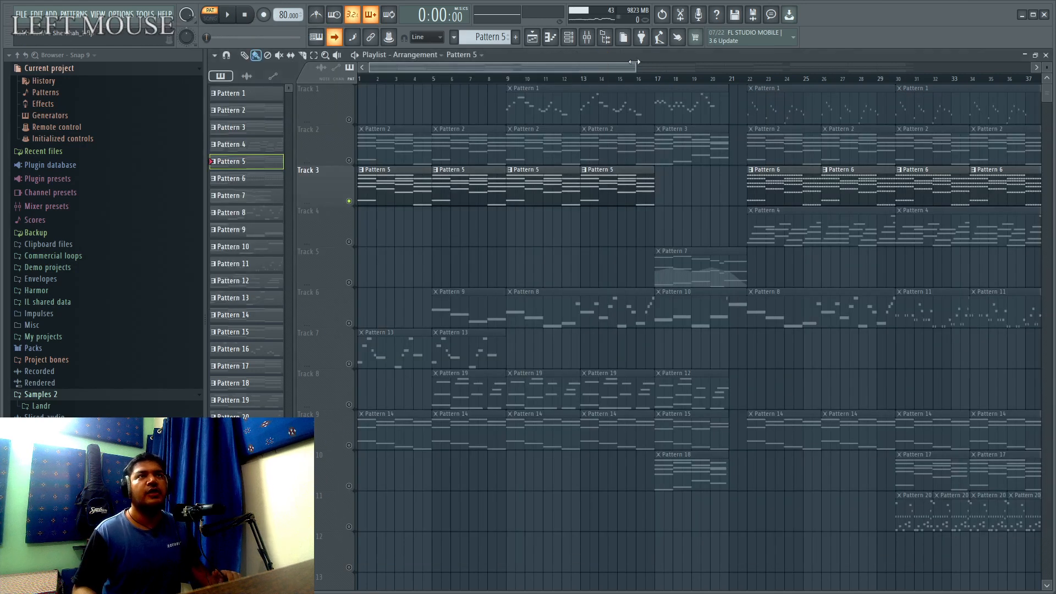
left_click(349, 160)
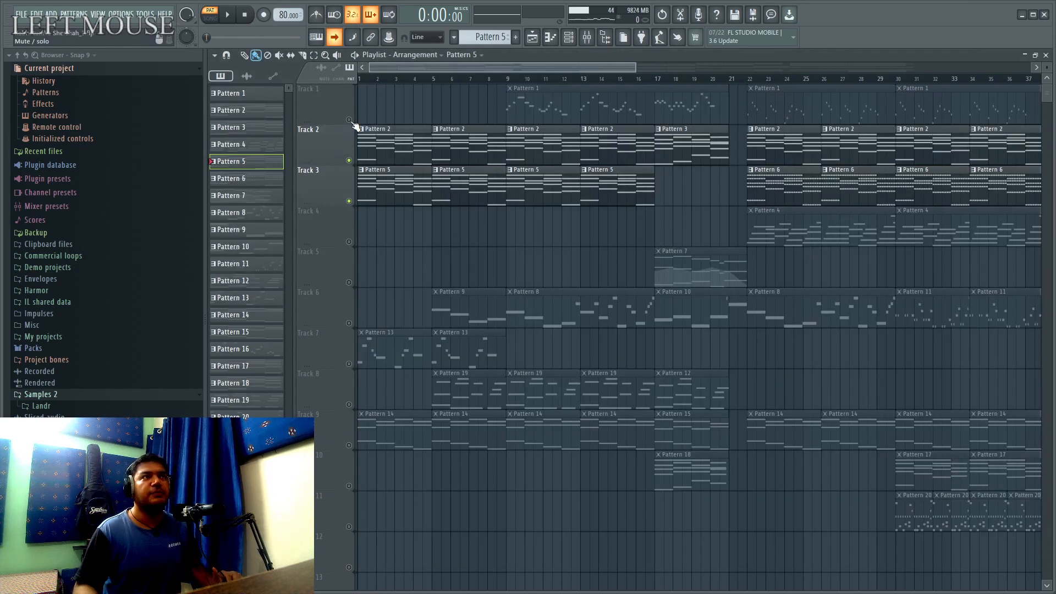
left_click(349, 119)
left_click(507, 79)
key("space")
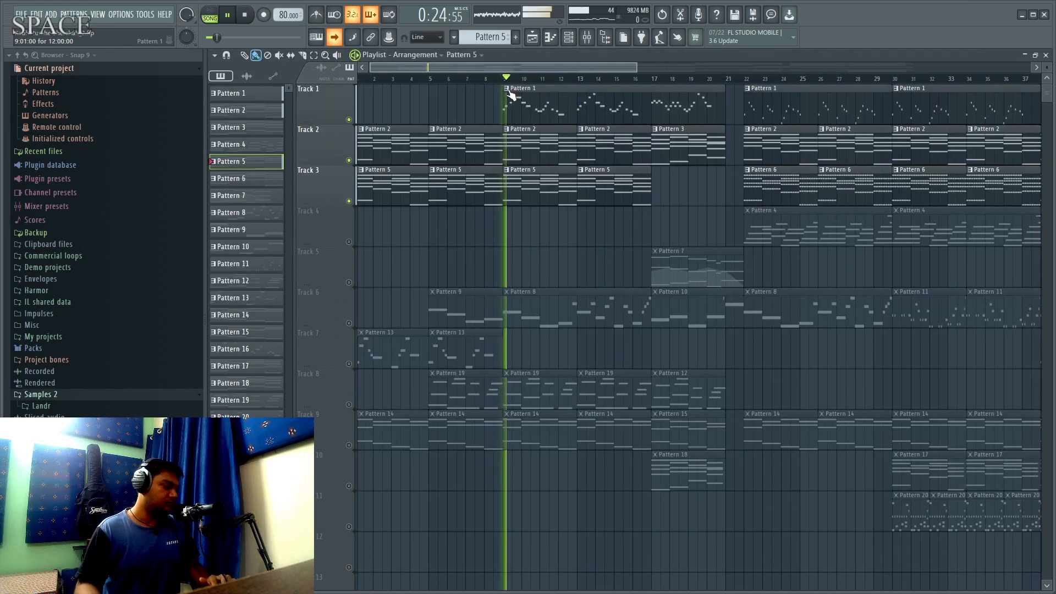
scroll(624, 236, "down", 1, "ctrl")
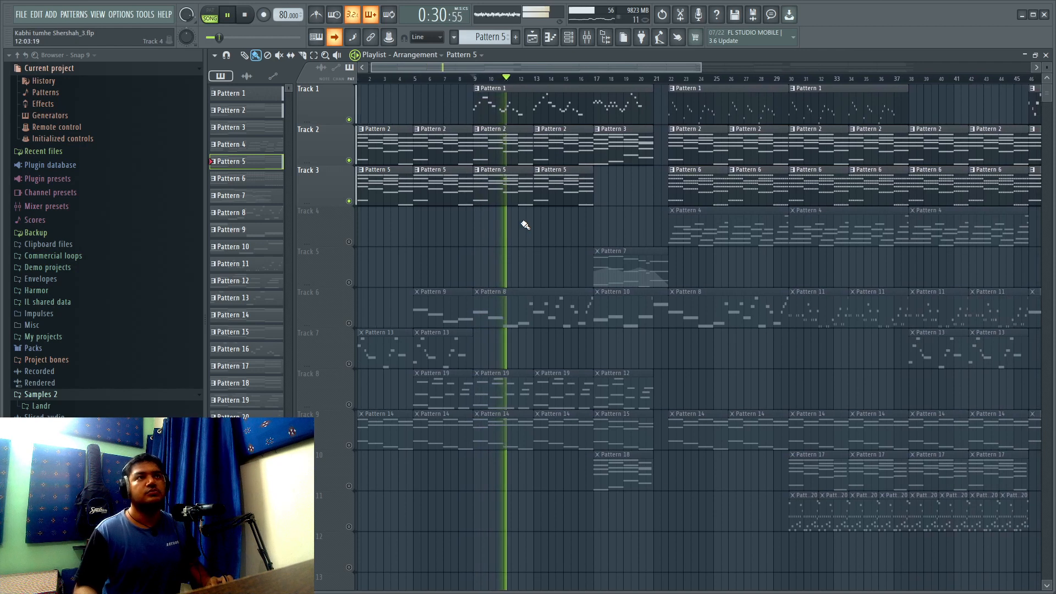
key("space")
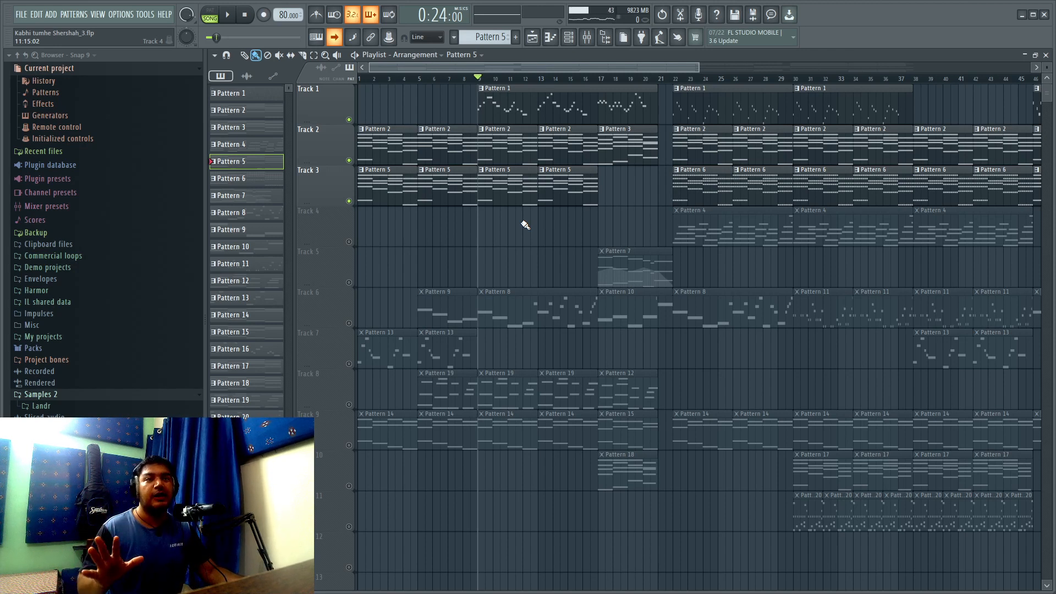
Unmute Track 9 and show all of Pattern 14's Absynth 5 notes in the piano roll.
left_click(349, 445)
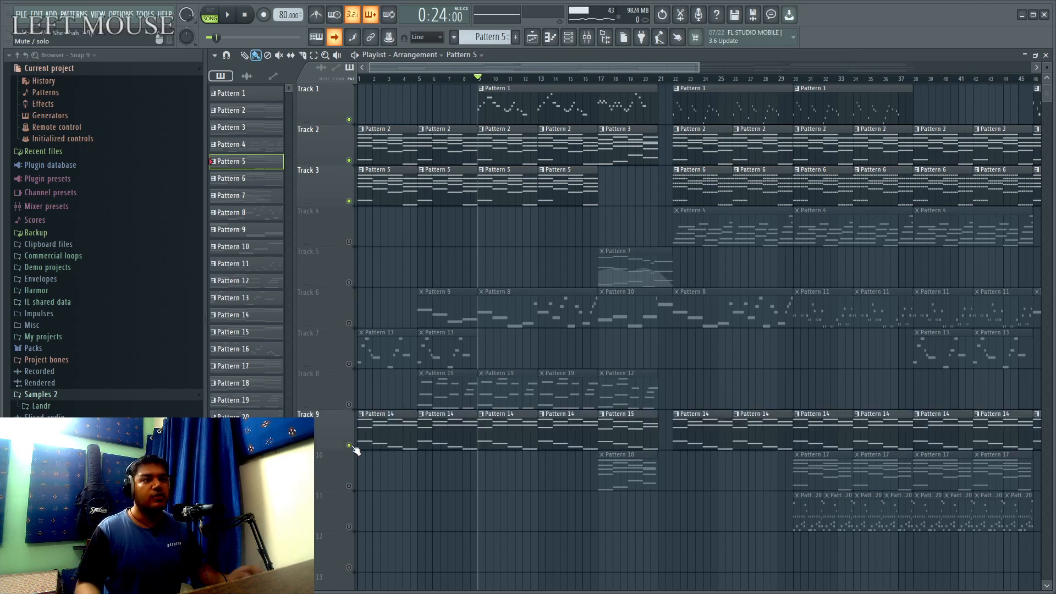
double_click(507, 433)
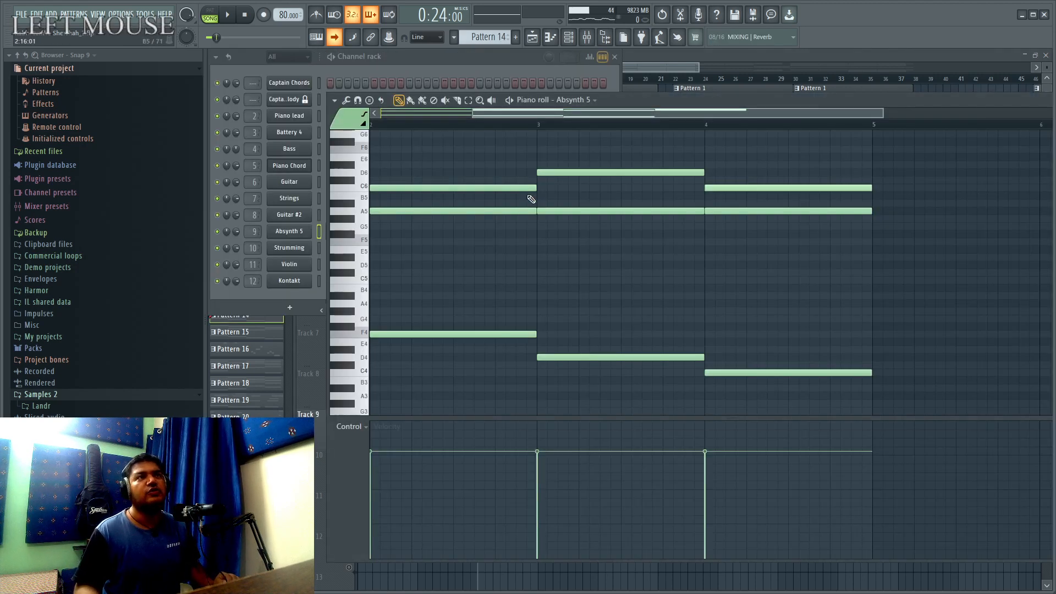
left_click_drag(562, 112, 410, 96)
scroll(707, 296, "down", 3)
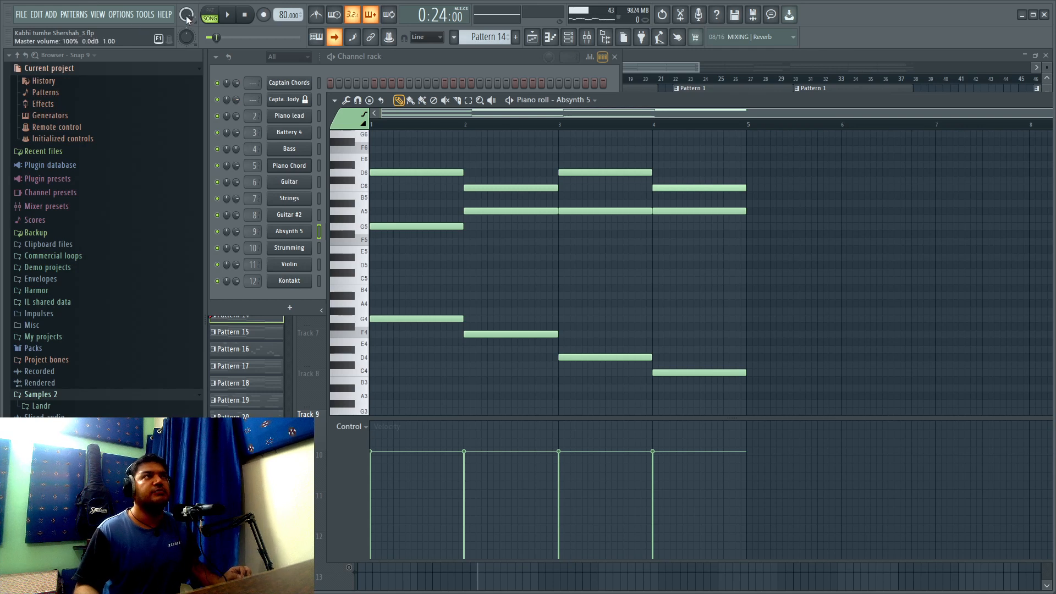
Play Pattern 14 on its own in pattern mode, and stop playback.
left_click(210, 17)
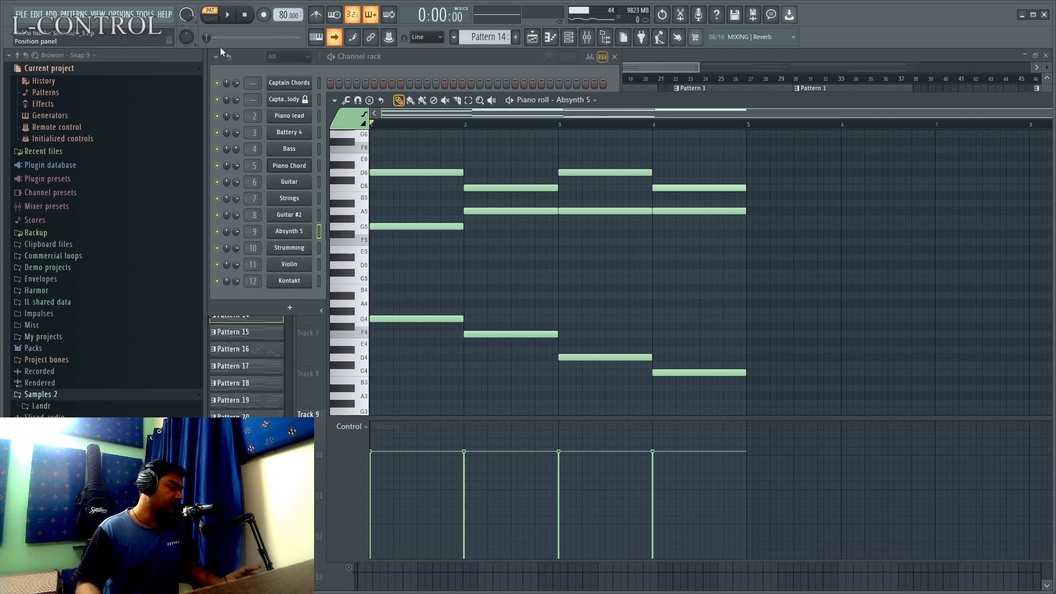
left_click(227, 15)
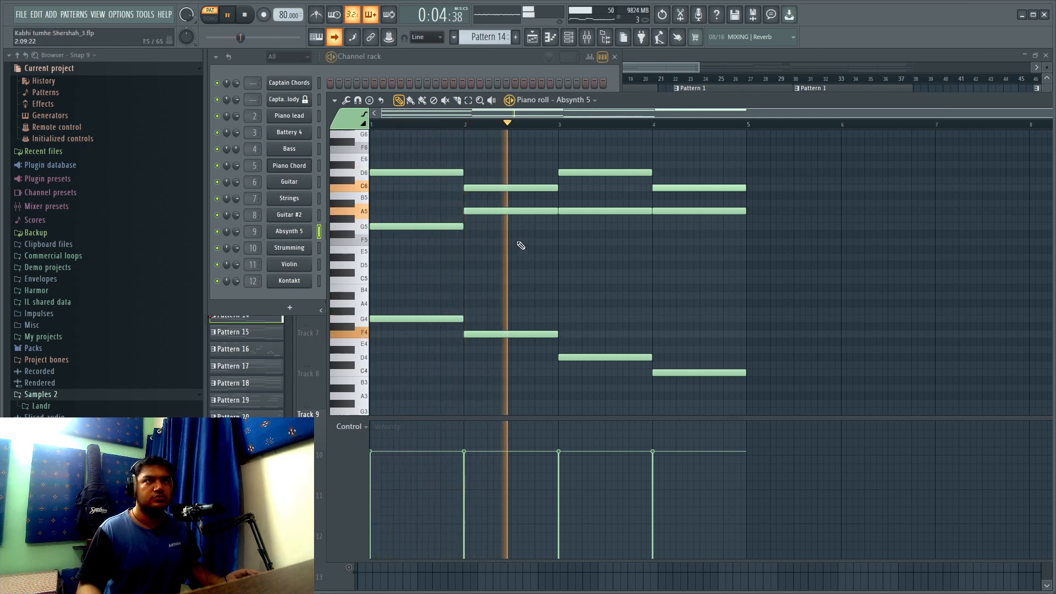
left_click(248, 15)
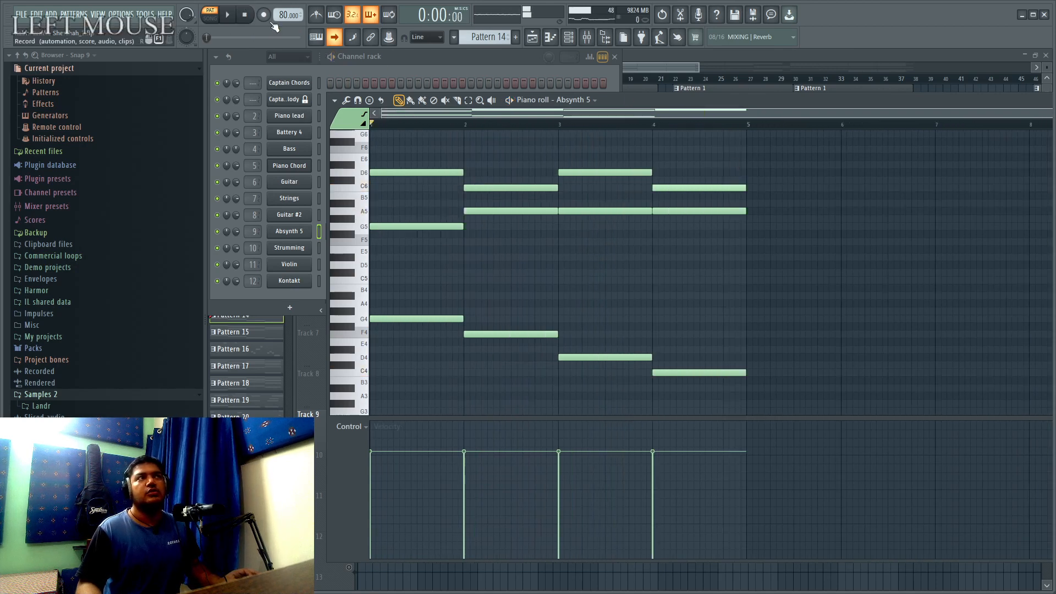
Return to the playlist and play Tracks 1, 2, 3 and 9 together in song mode from bar 9, stopping after a short listen.
left_click(677, 69)
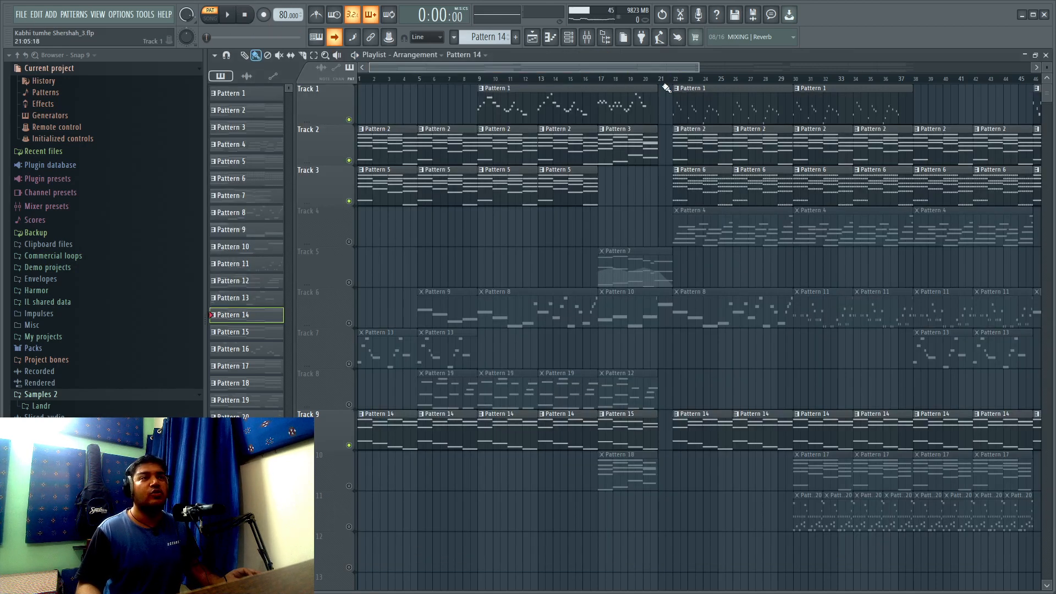
left_click(483, 82)
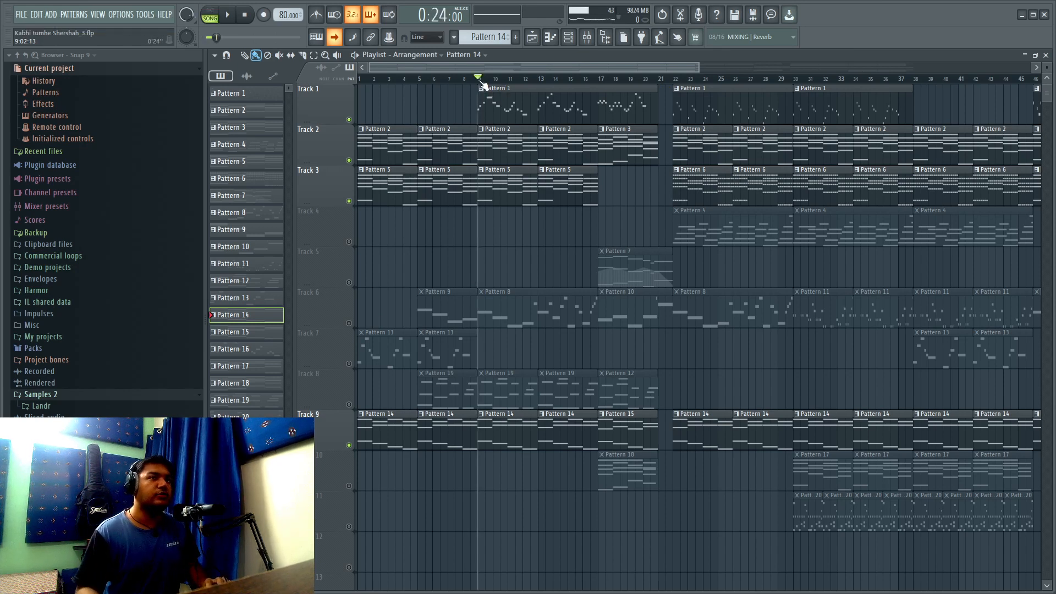
key("space")
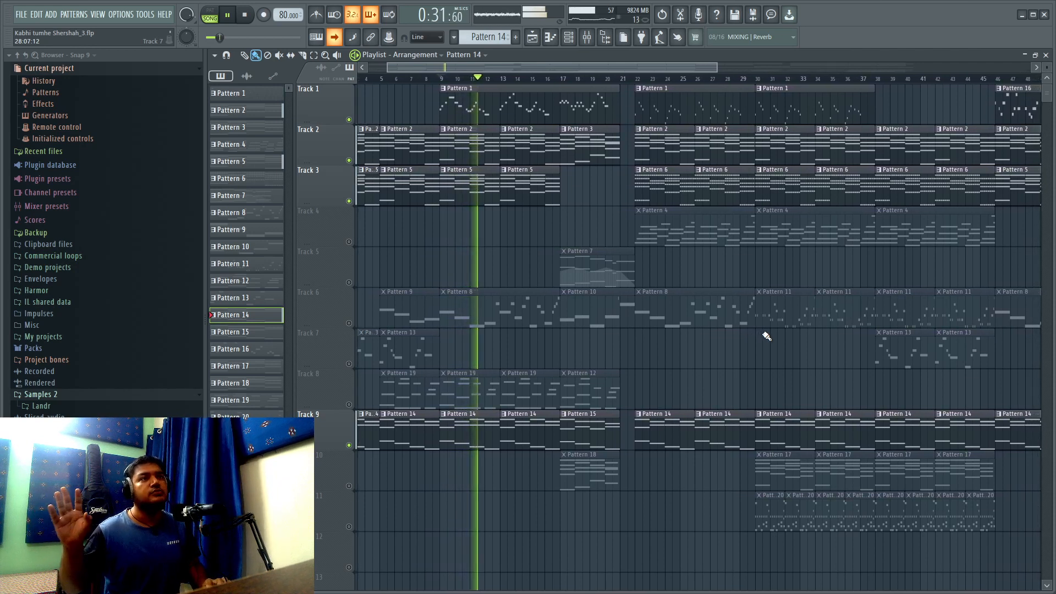
key("space")
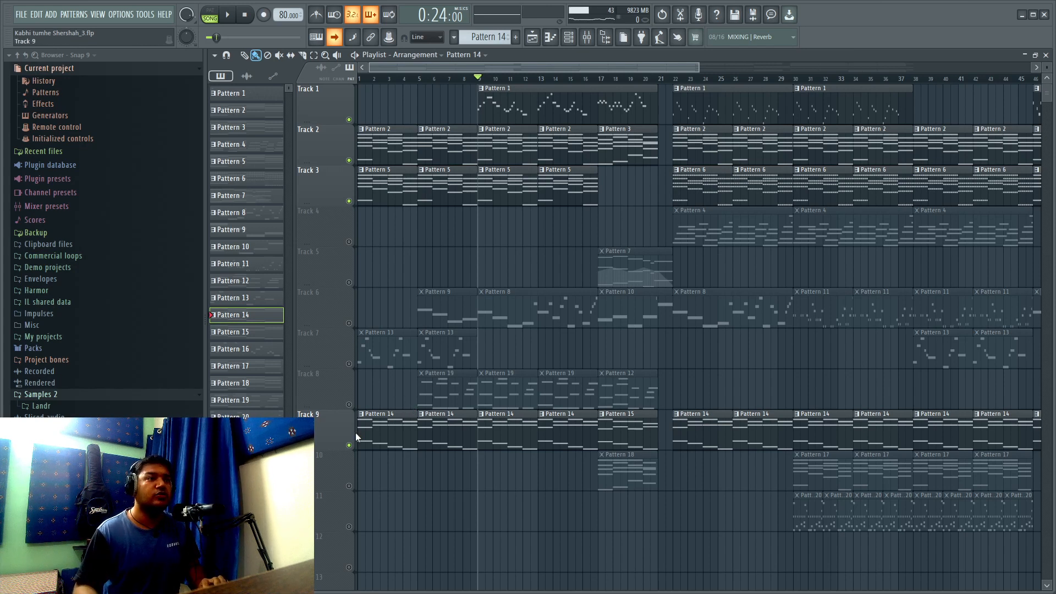
Compare the song with and without Track 9 by alternately muting and unmuting it during playback, leaving it unmuted when playback stops.
left_click(350, 446)
key("space")
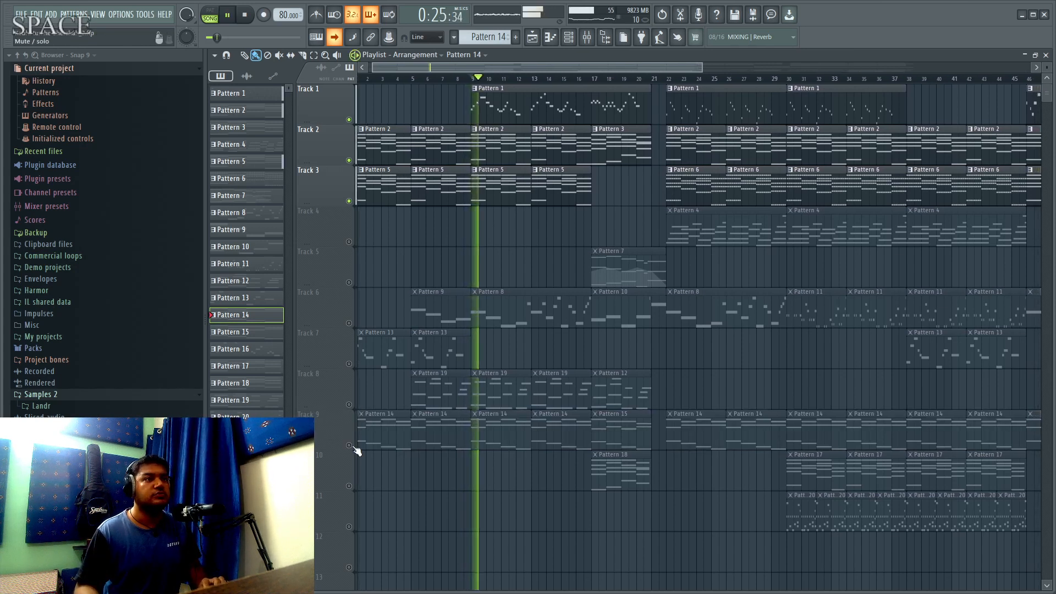
left_click(352, 446)
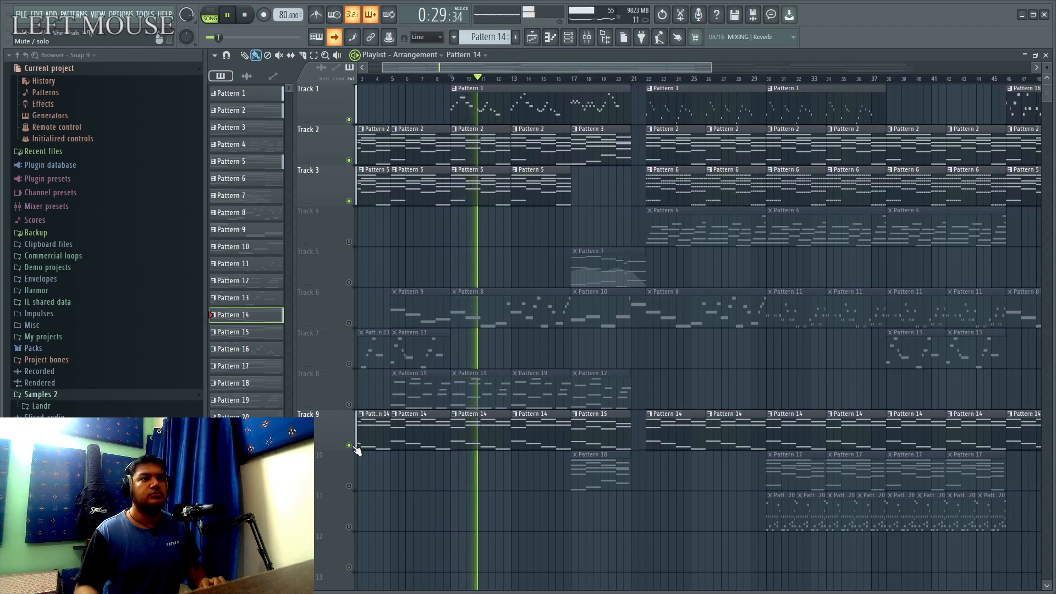
left_click(350, 446)
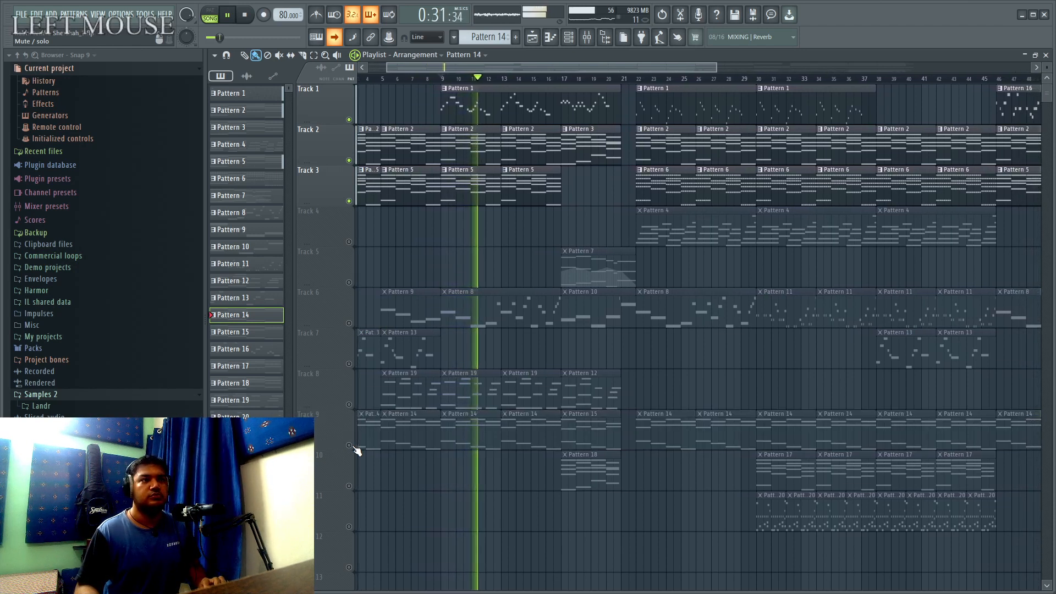
left_click(351, 447)
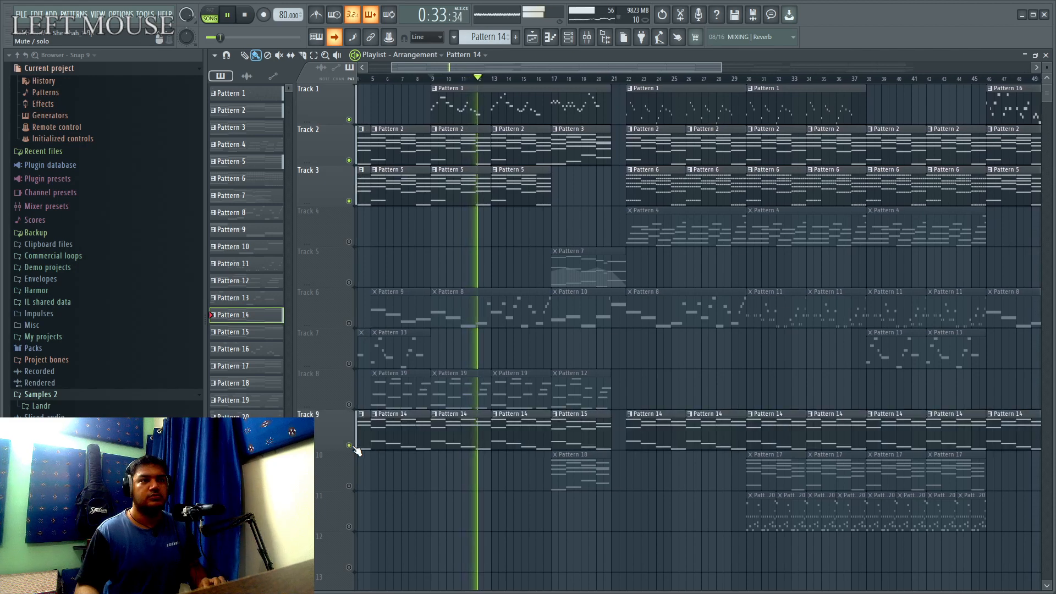
key("space")
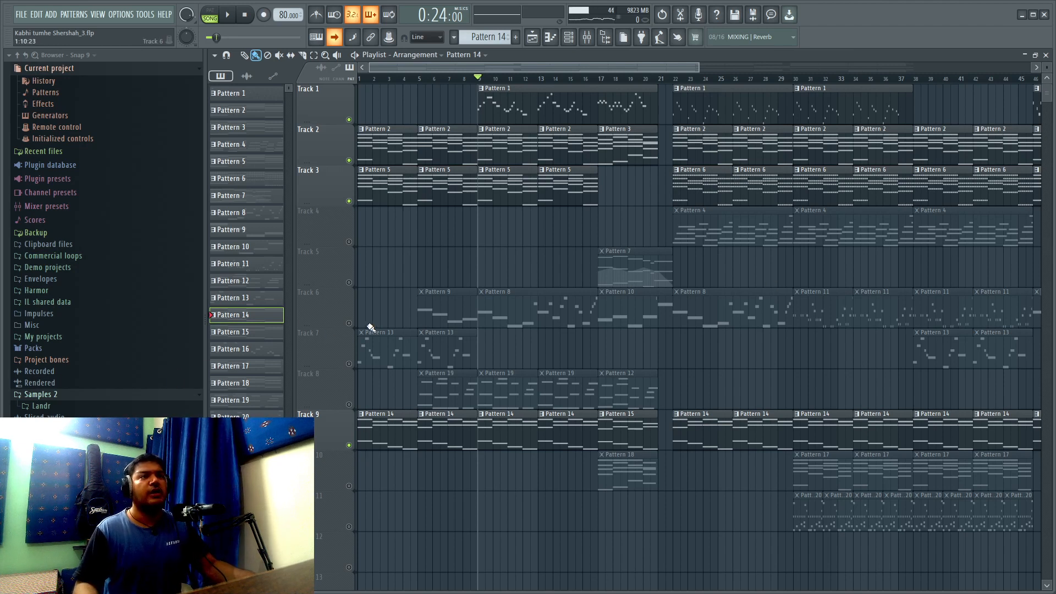
Unmute Track 6, make Pattern 14 the active pattern, and show the Absynth 5 channel's synth interface.
left_click(349, 323)
left_click(447, 309)
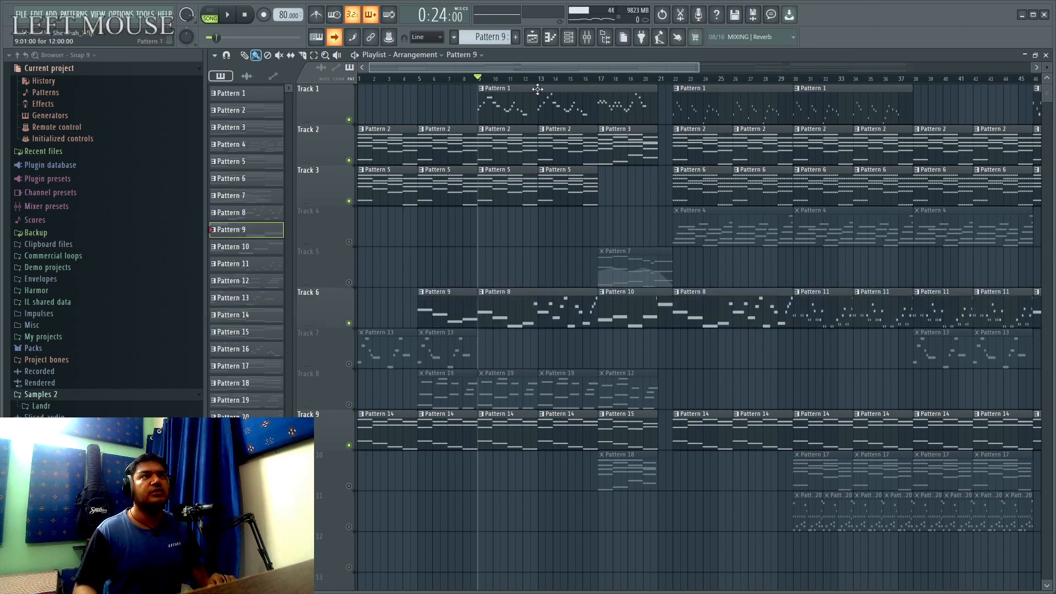
left_click(500, 441)
left_click(568, 39)
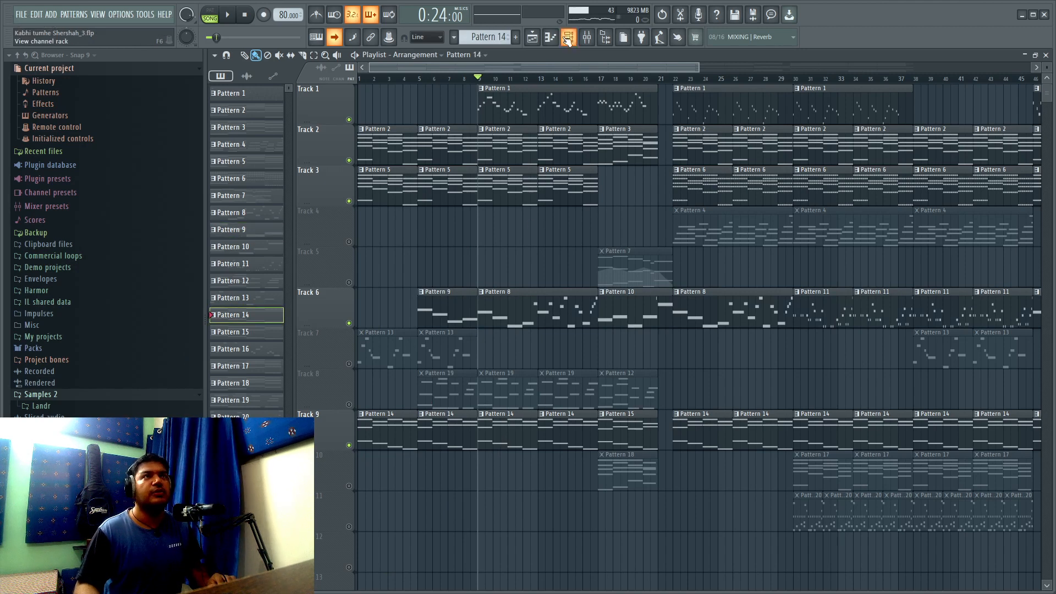
left_click(291, 232)
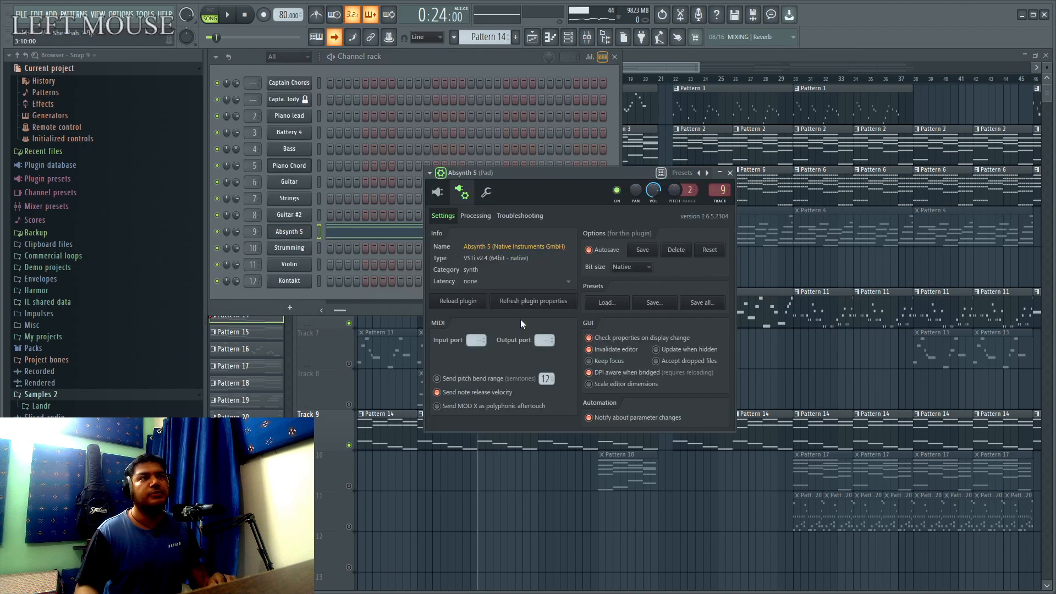
left_click(438, 193)
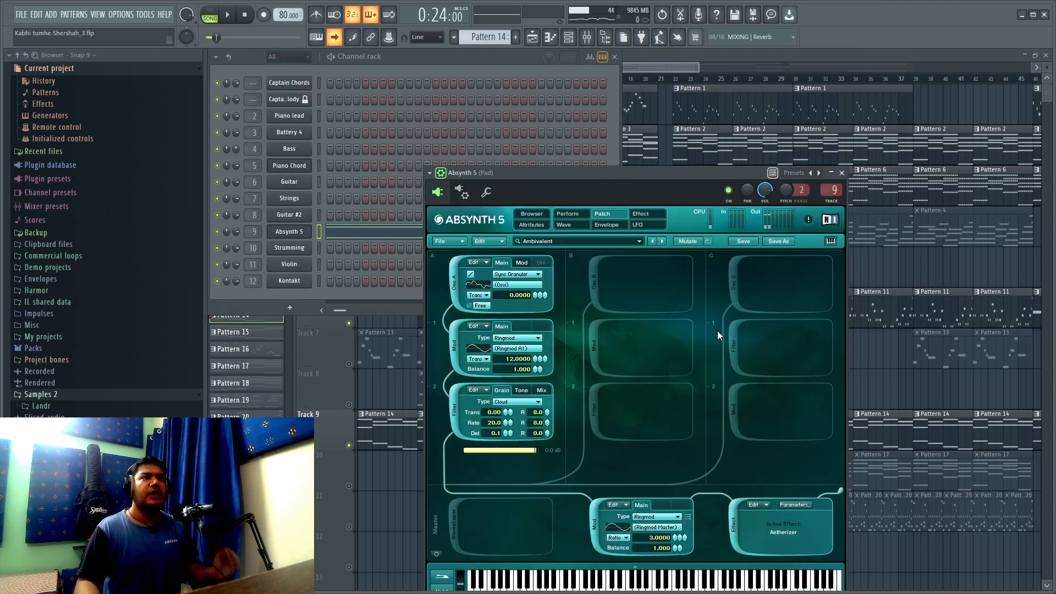
Return to the playlist, make Pattern 5 the active pattern, and show the Guitar channel's Kontakt instrument.
left_click(686, 62)
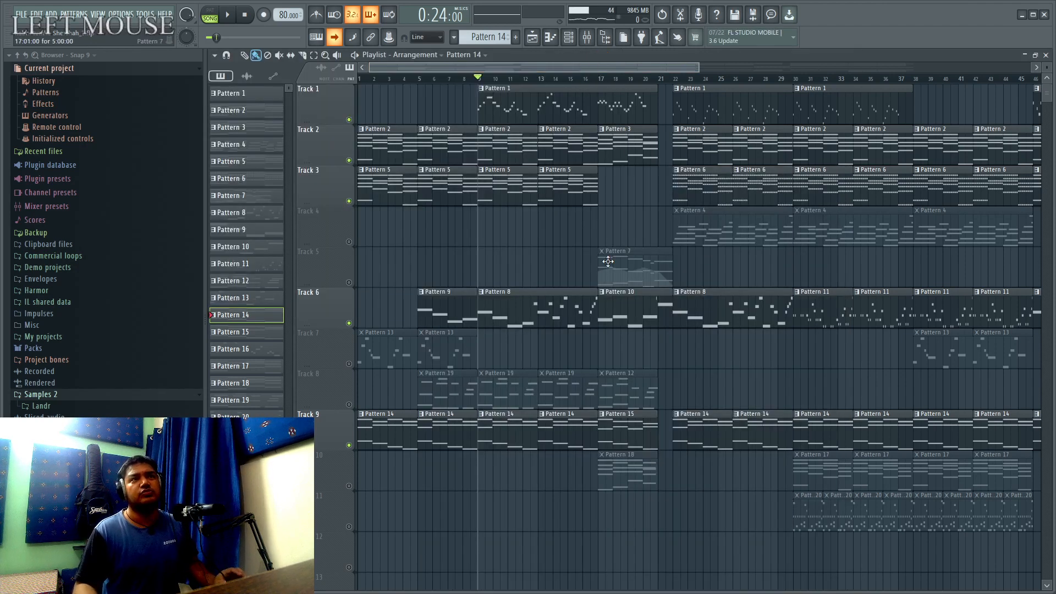
double_click(570, 186)
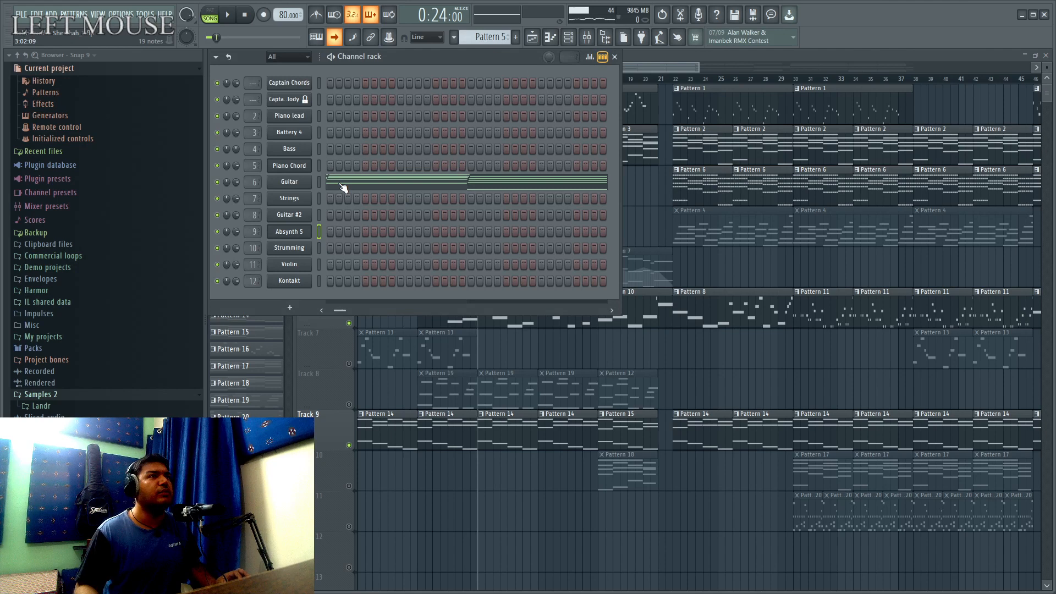
left_click(289, 182)
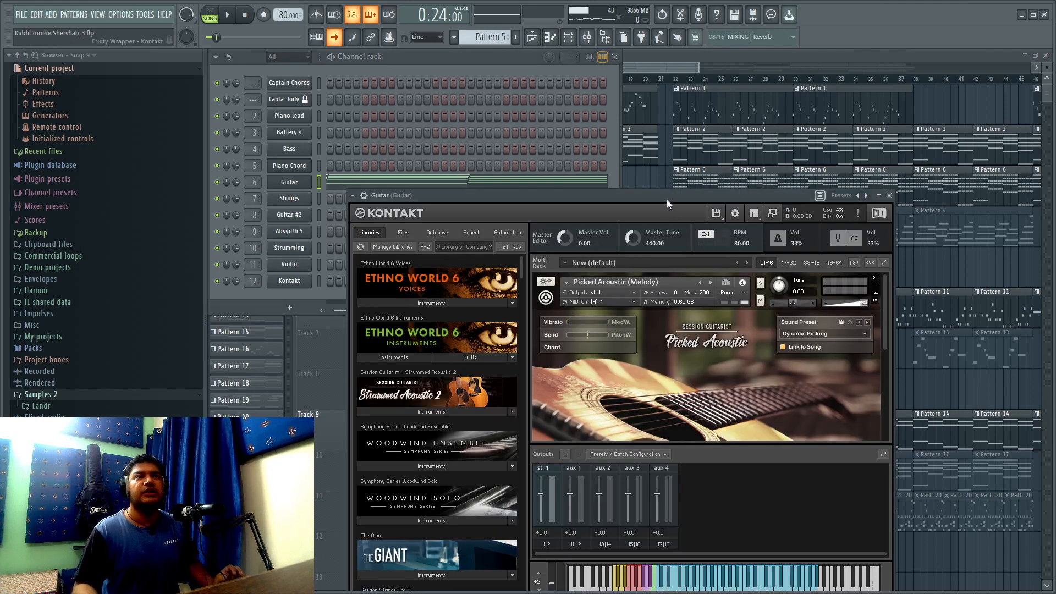
Return to the playlist, make Pattern 8 the active pattern, and show the Bass channel's Kontakt instrument in full view.
left_click_drag(666, 198, 638, 140)
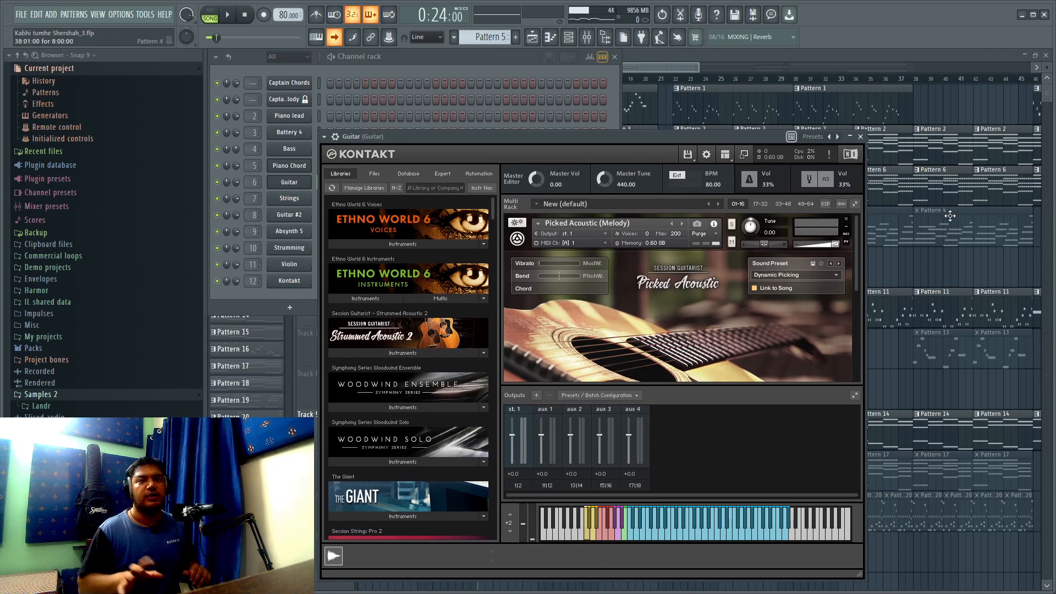
left_click(661, 57)
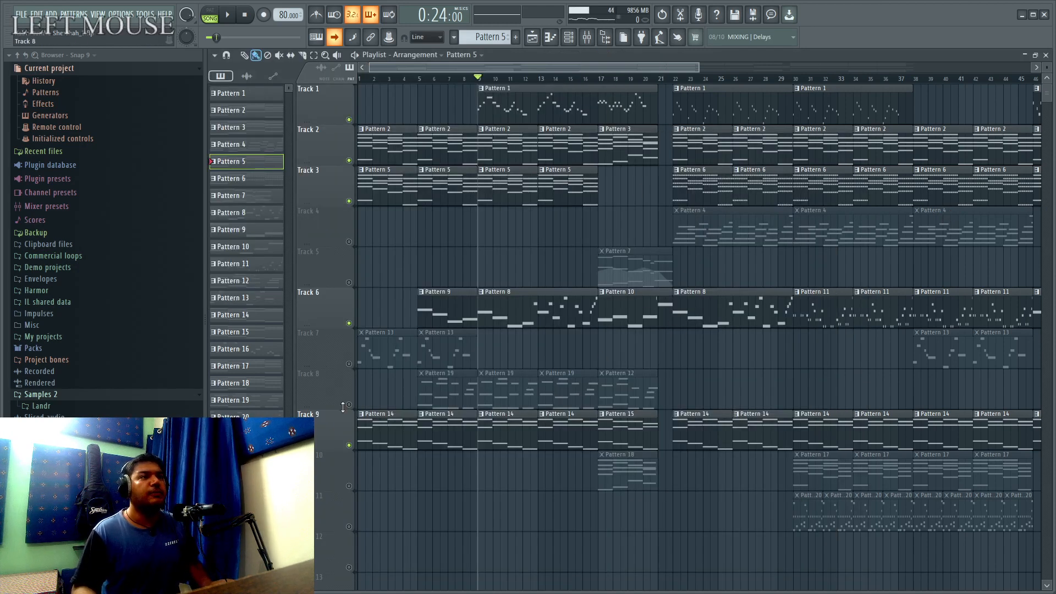
left_click(504, 310)
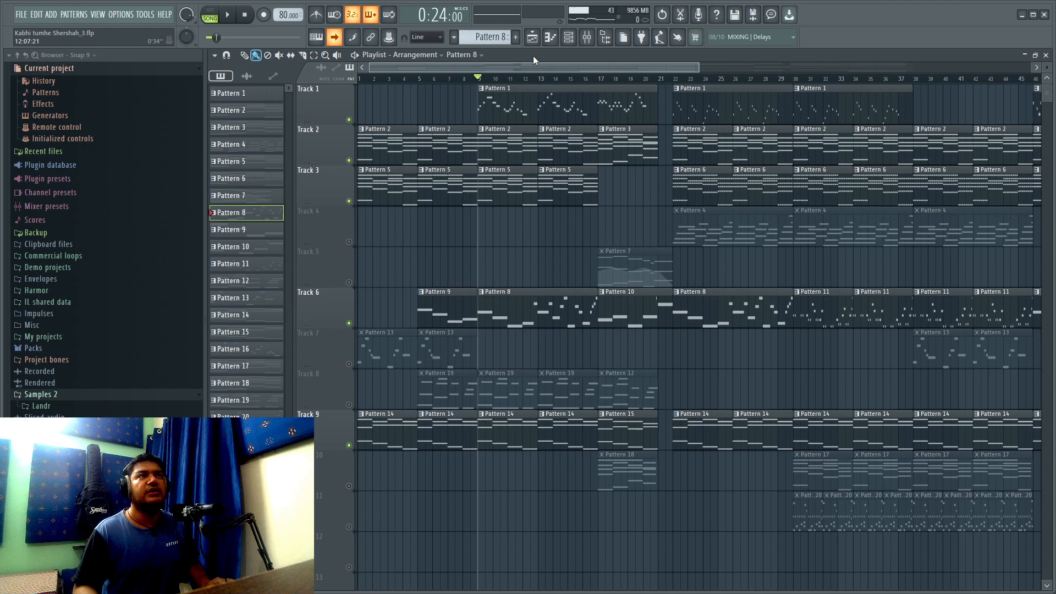
left_click(570, 37)
left_click(289, 149)
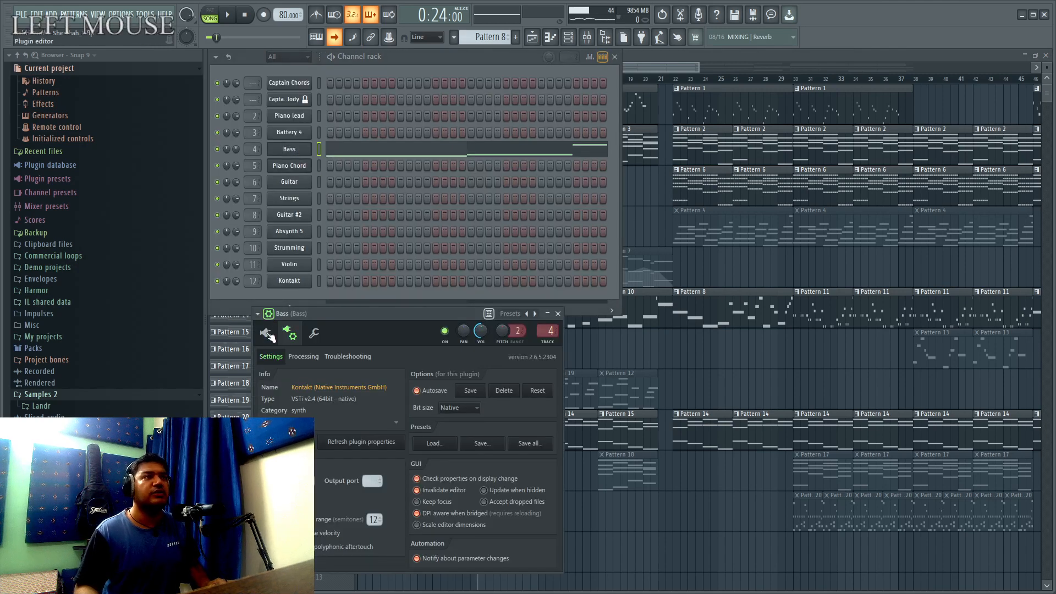
left_click_drag(409, 312, 439, 159)
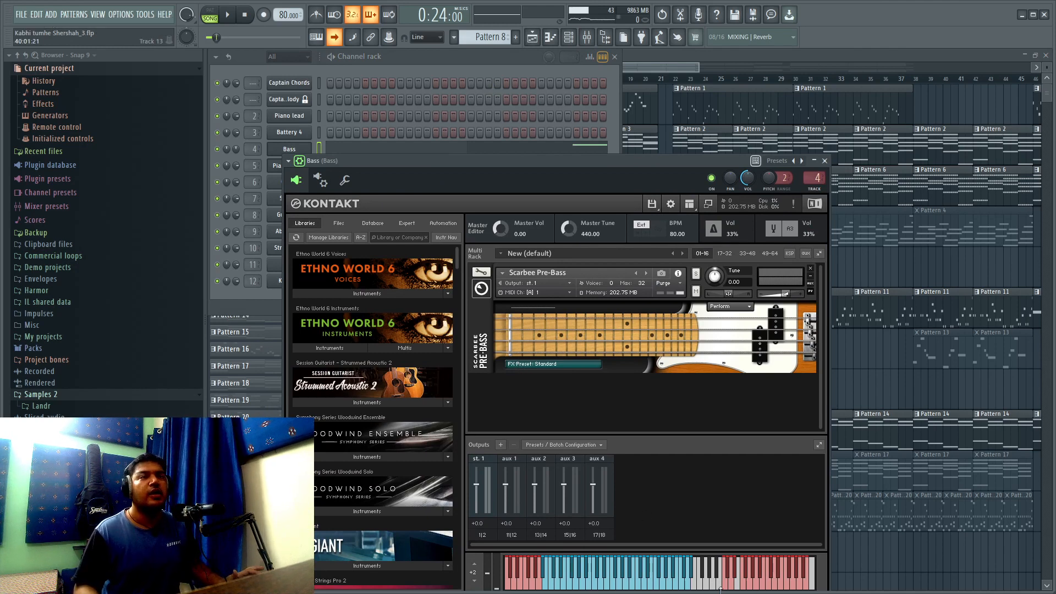
Return to the playlist and open Pattern 8's bass notes in the piano roll, showing the whole line from bar 1.
left_click(632, 61)
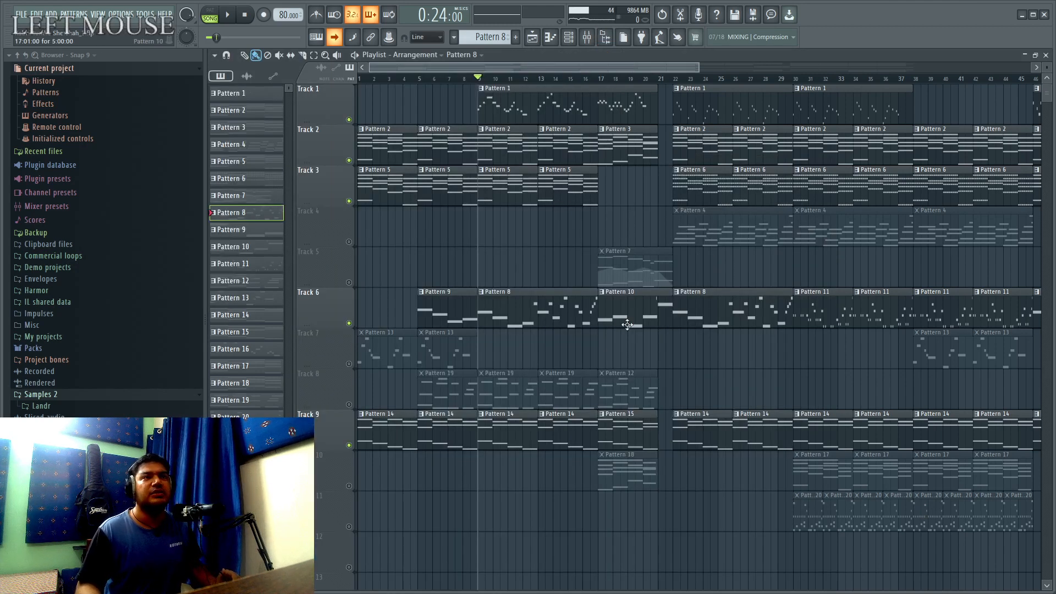
double_click(578, 319)
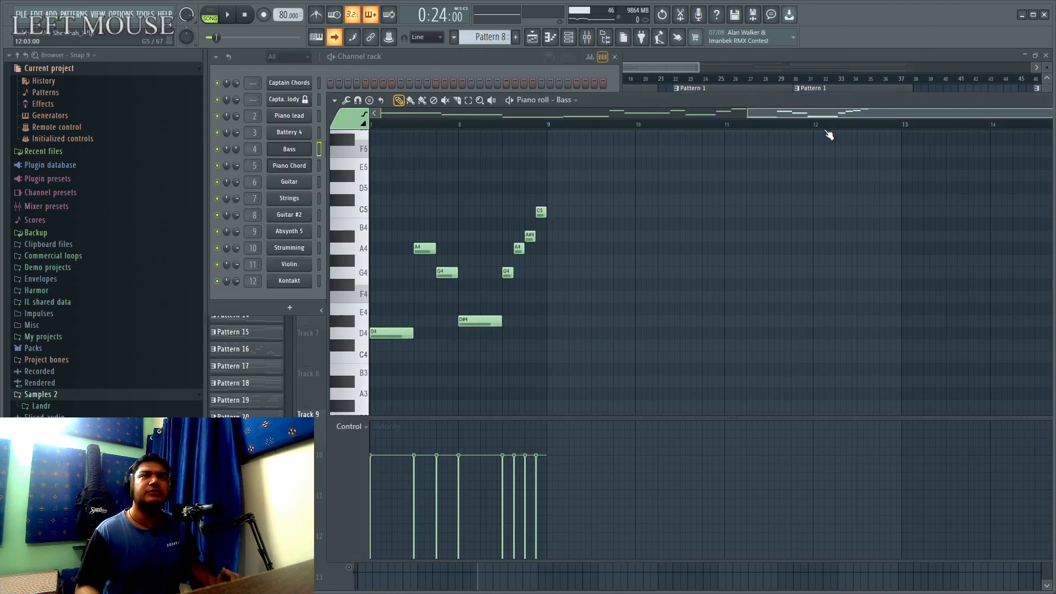
left_click_drag(827, 115, 322, 122)
scroll(646, 298, "down", 2, "ctrl")
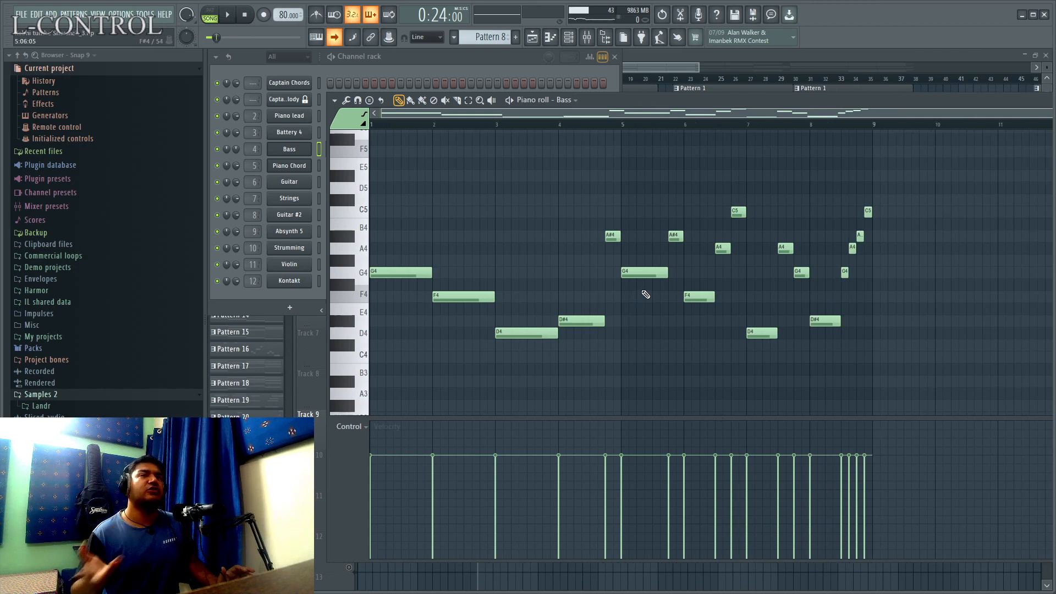
Play Pattern 8's bass line alone in pattern mode from bar 1 with auto-scrolling turned off, stopping near its end.
left_click(373, 125)
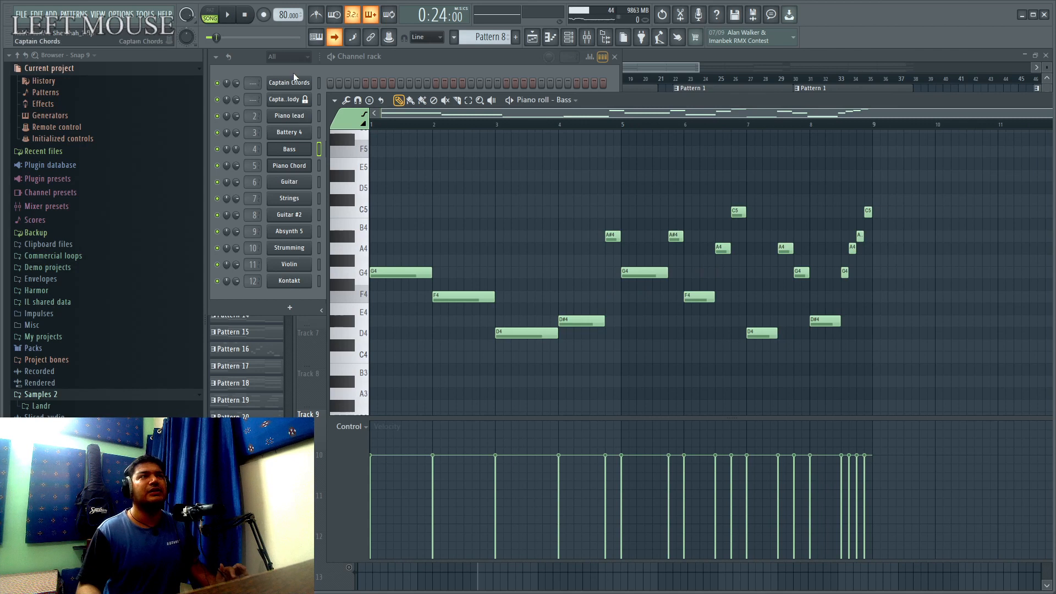
left_click(214, 15)
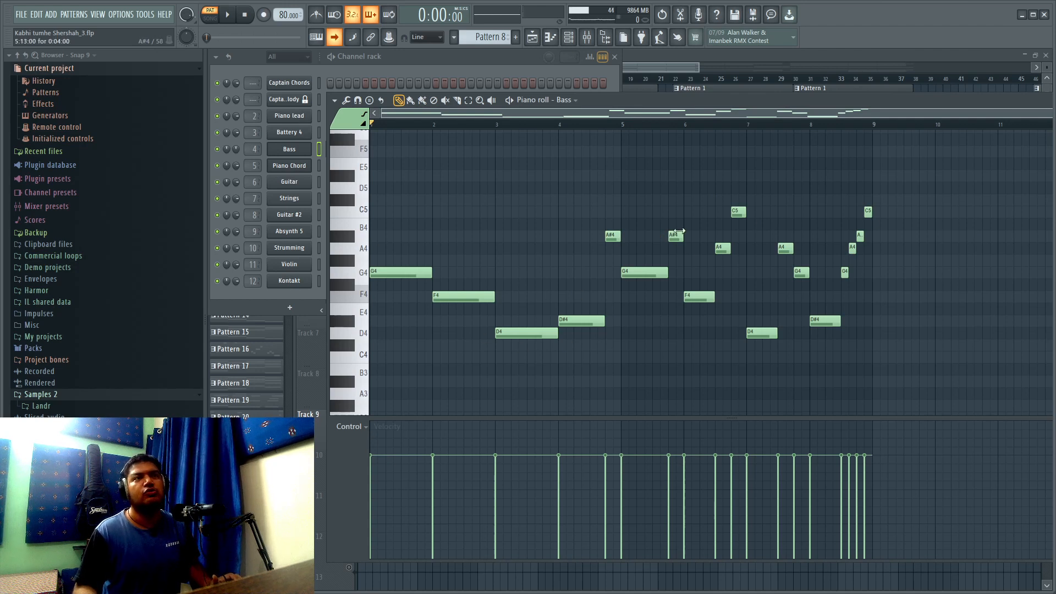
left_click(229, 18)
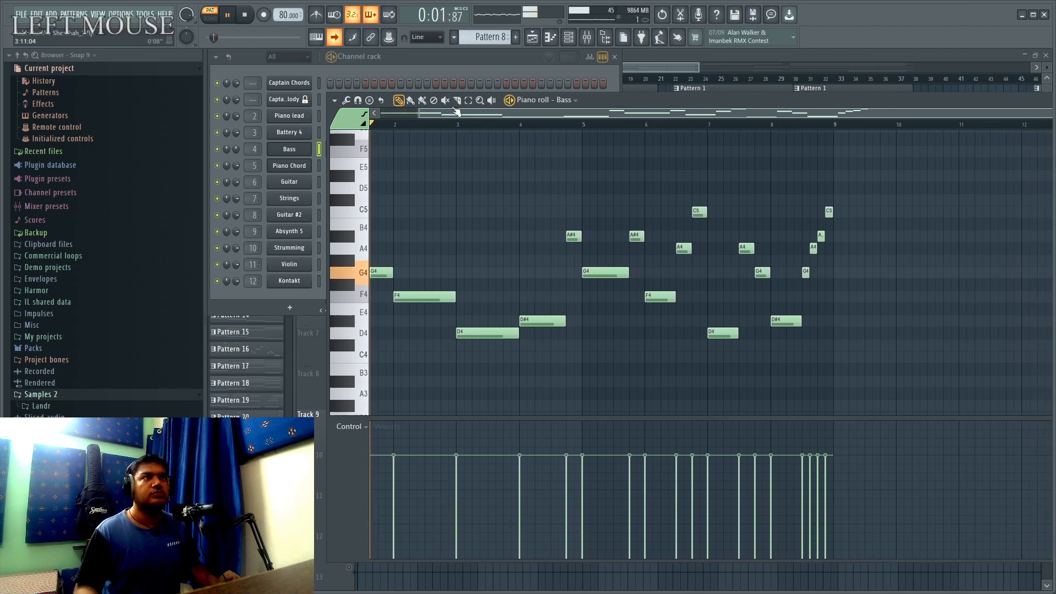
left_click(335, 37)
left_click_drag(480, 114, 428, 108)
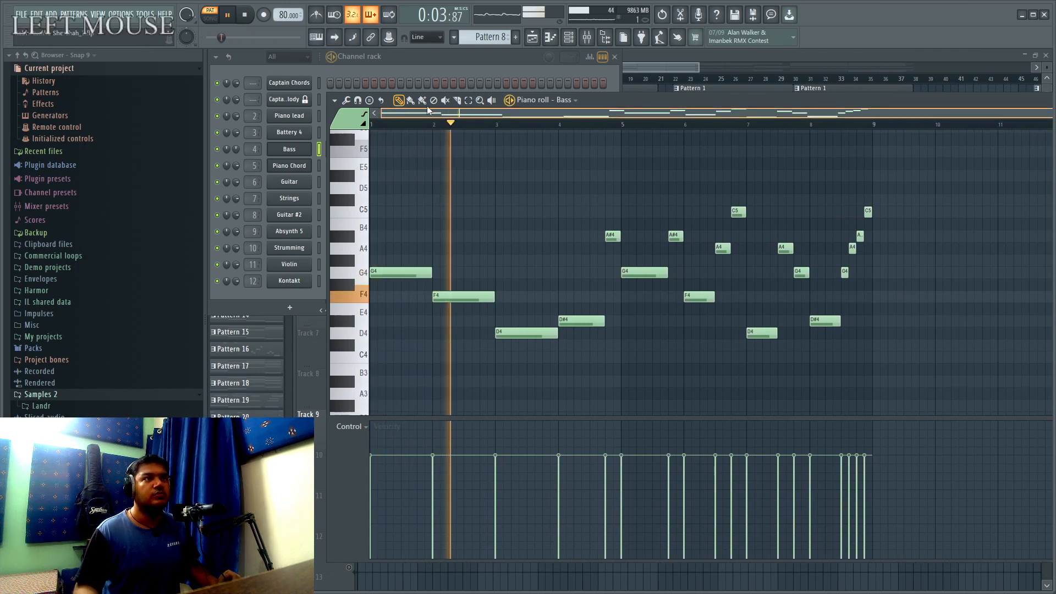
scroll(608, 319, "up", 2)
scroll(612, 325, "down", 1)
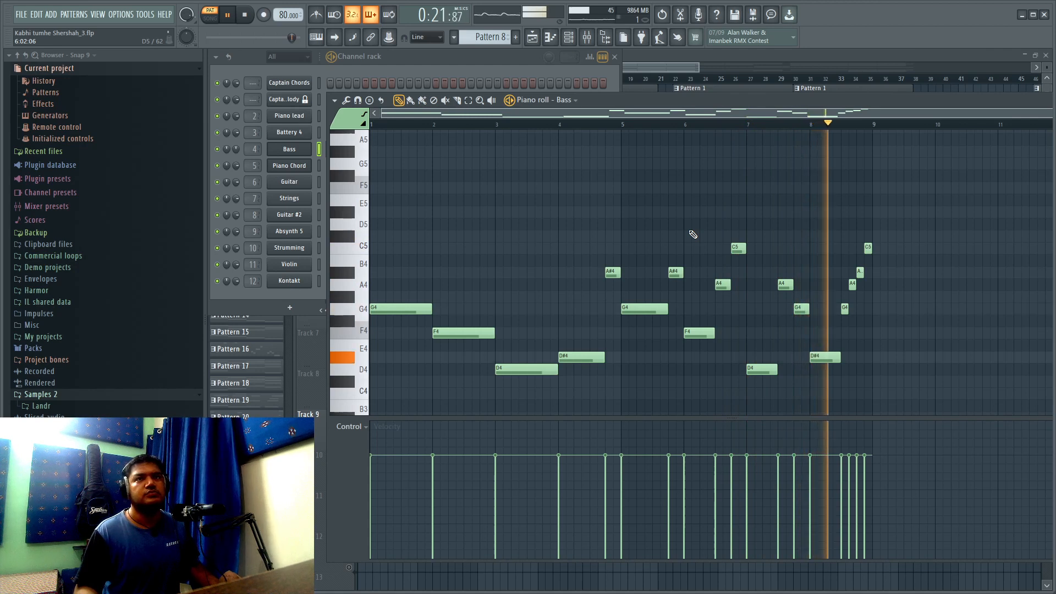
left_click(252, 15)
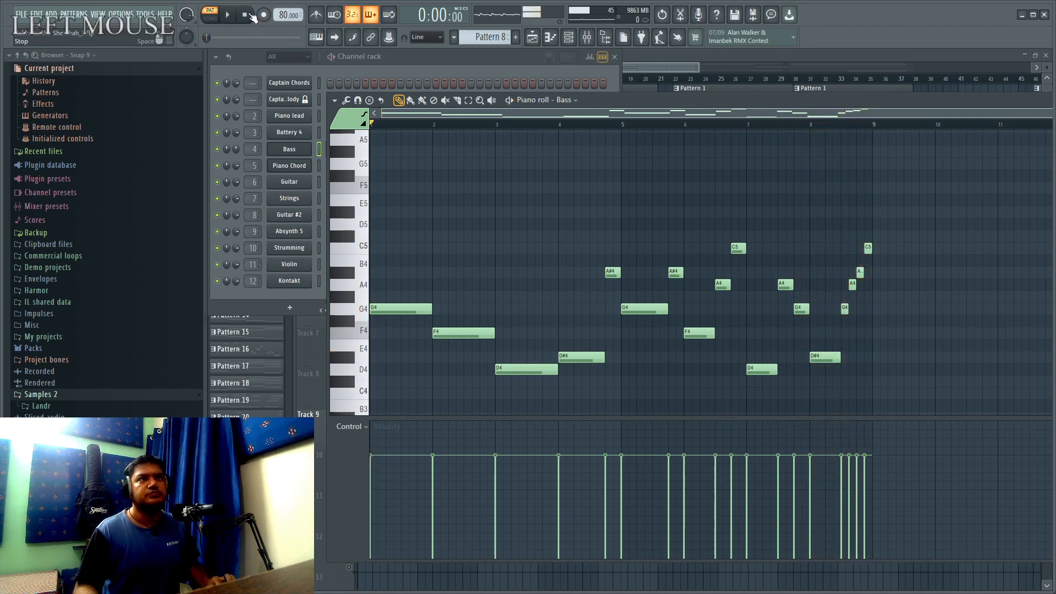
Return to the playlist and play the unmuted tracks in song mode from bar 9, jump to bar 13, and stop.
left_click(651, 65)
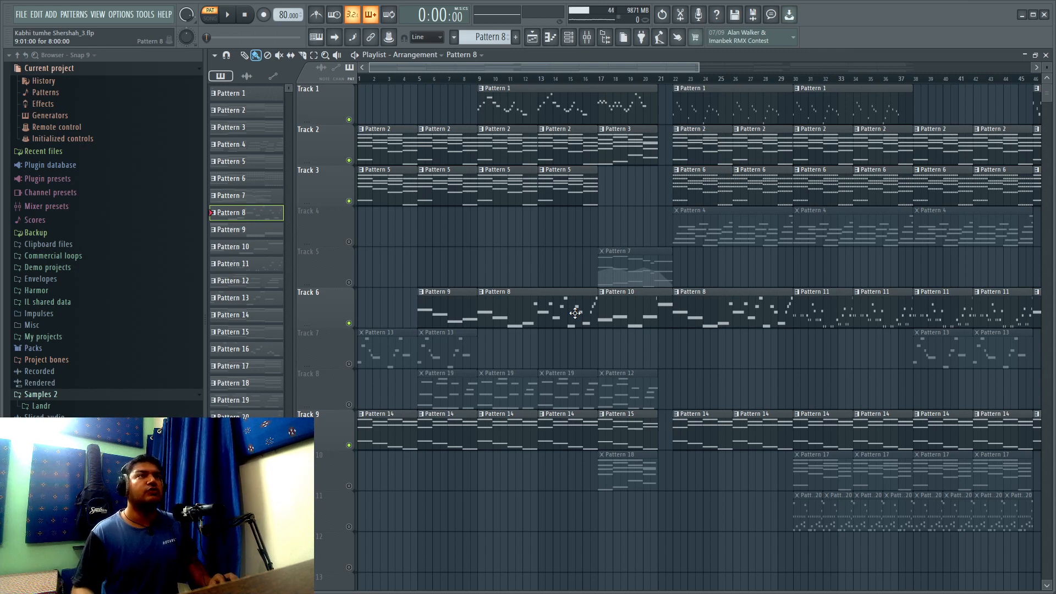
left_click(480, 79)
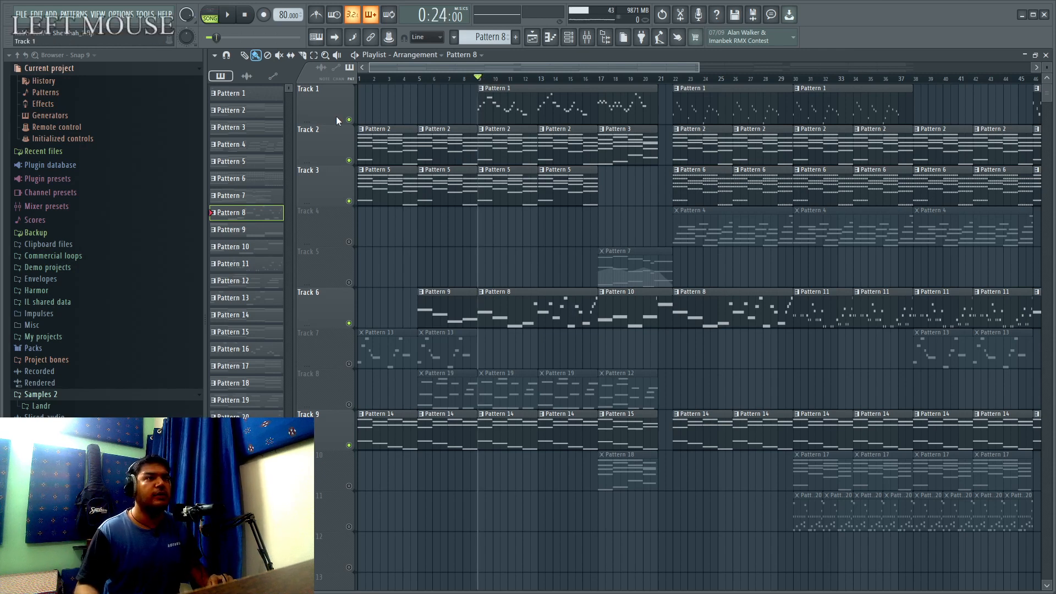
left_click(228, 15)
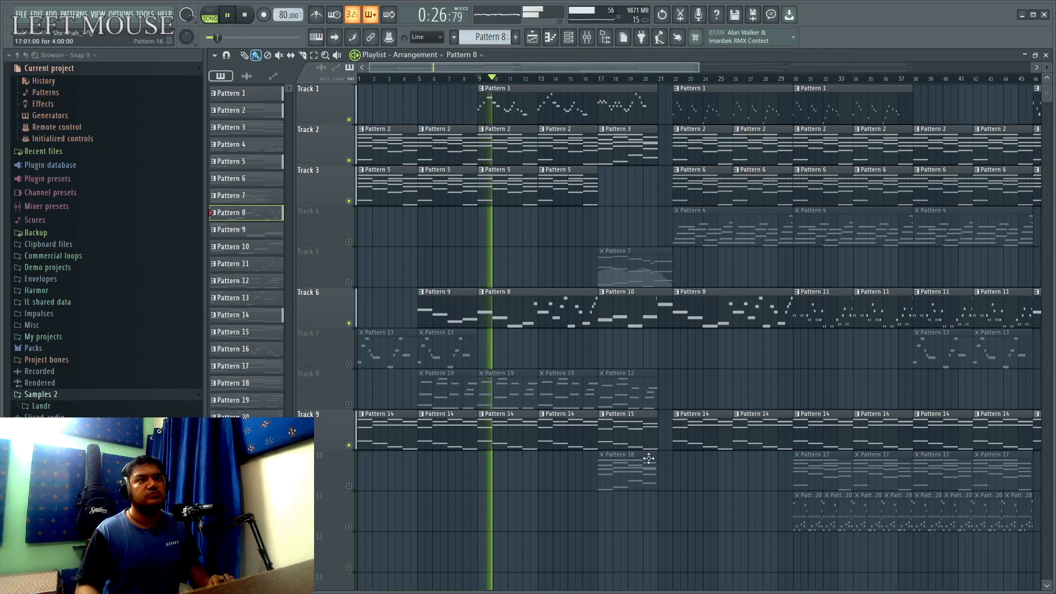
left_click(540, 80)
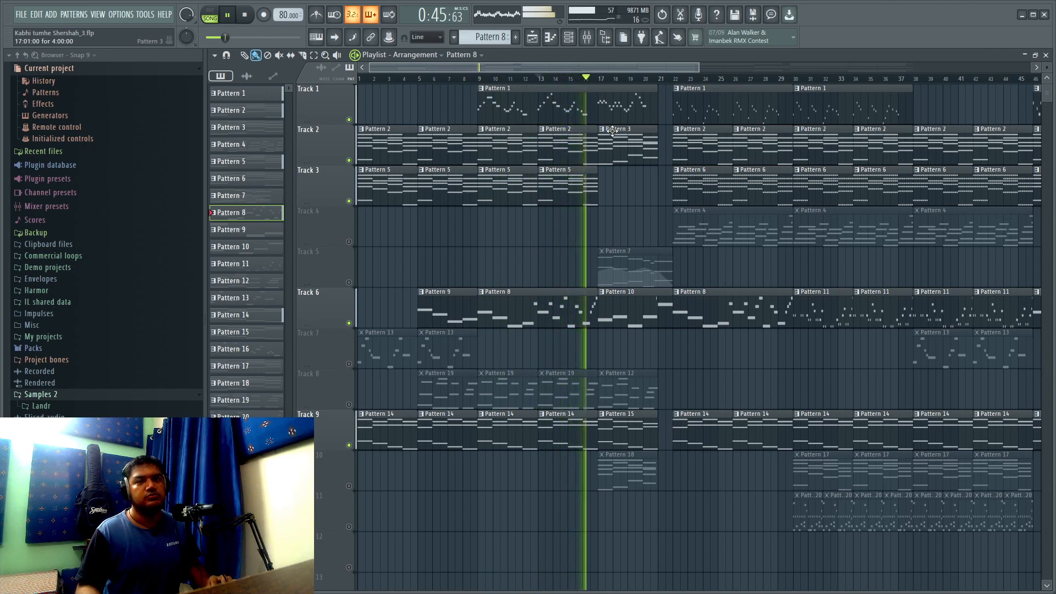
key("space")
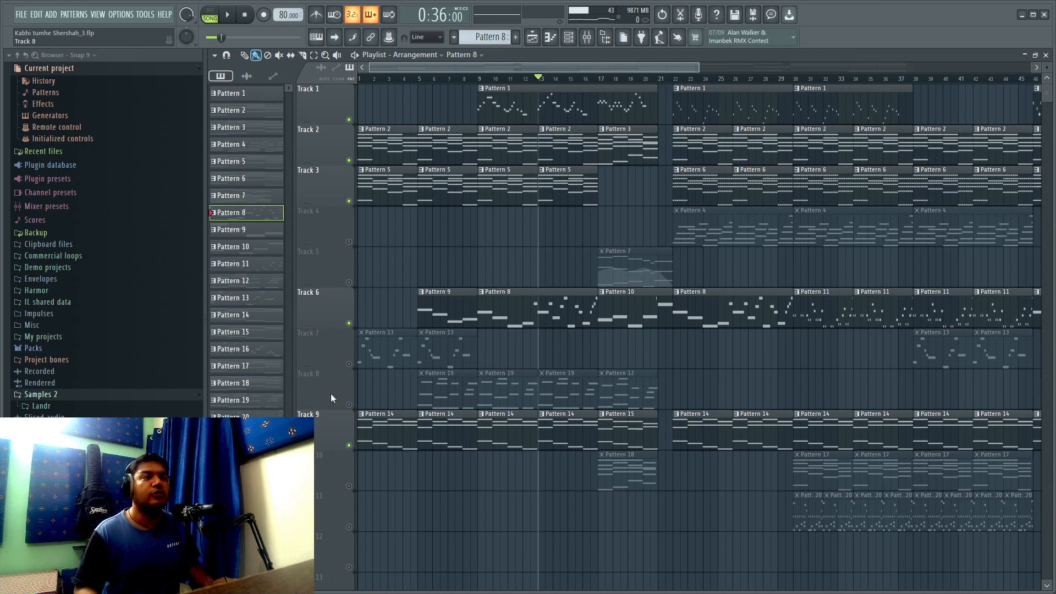
Unmute Track 7, set the playback position to bar 1, make Pattern 13 active, and show the Violin channel's Kontakt instrument.
left_click(349, 365)
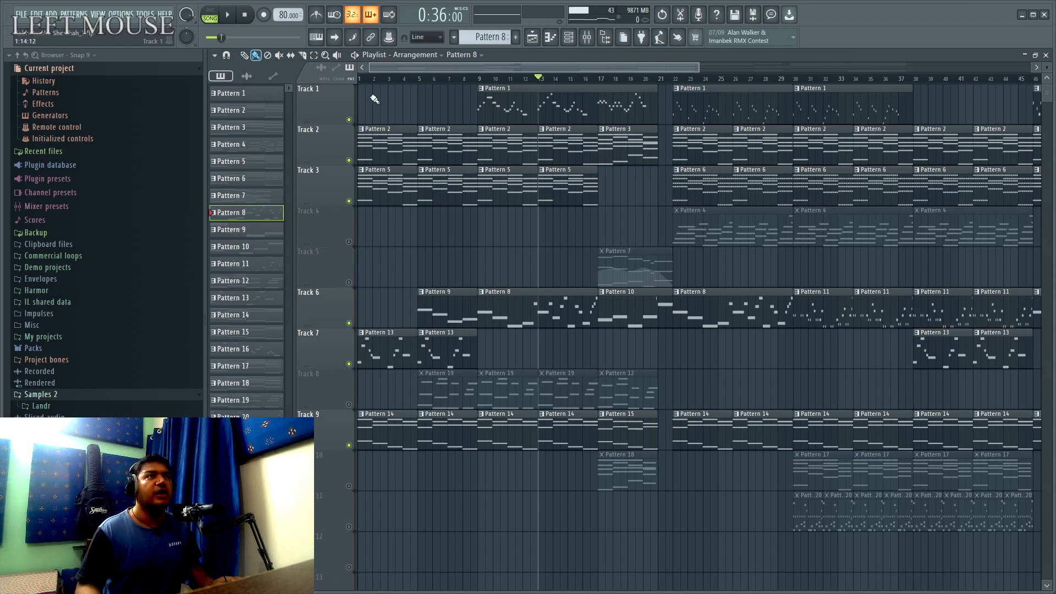
left_click(361, 80)
left_click(384, 351)
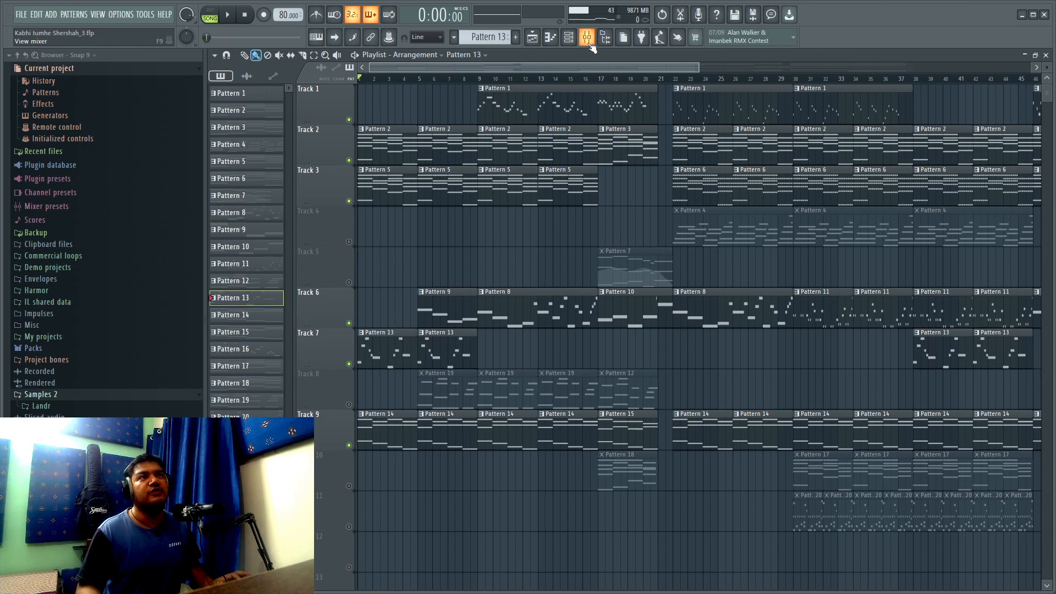
left_click(587, 37)
left_click(568, 36)
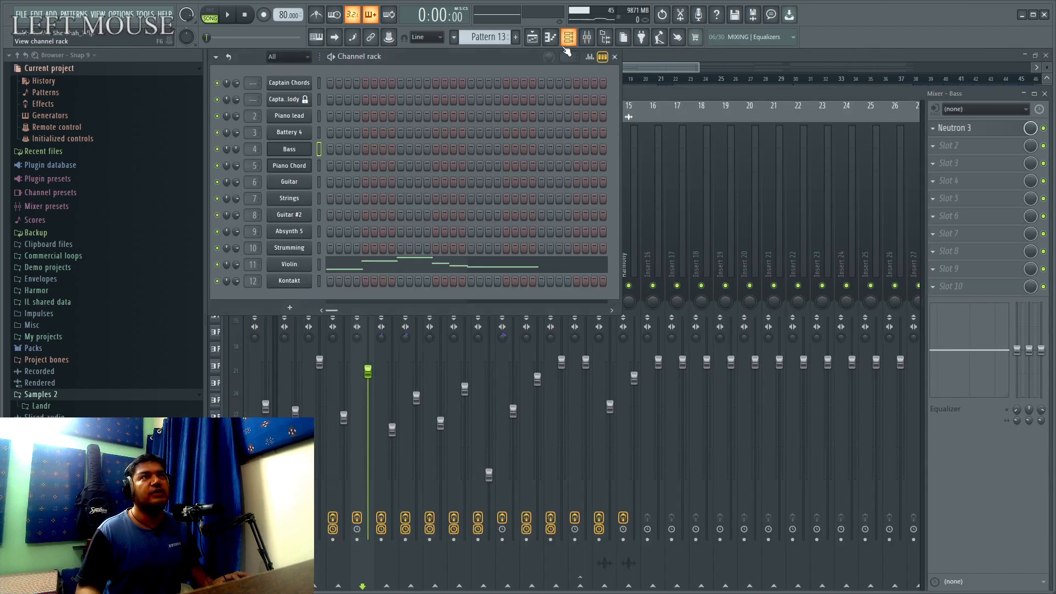
left_click(300, 266)
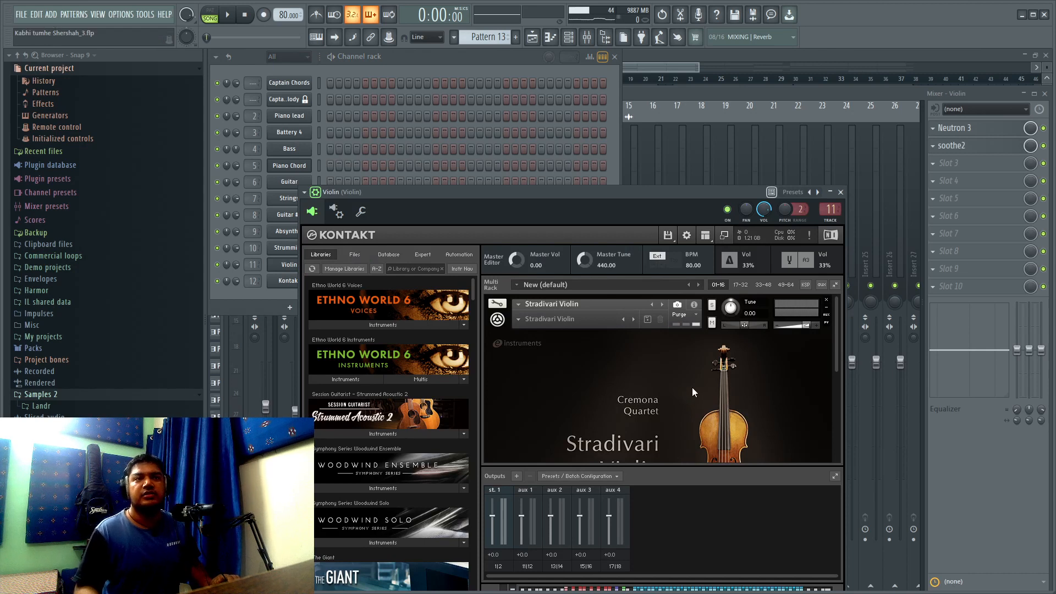
scroll(692, 388, "down", 3)
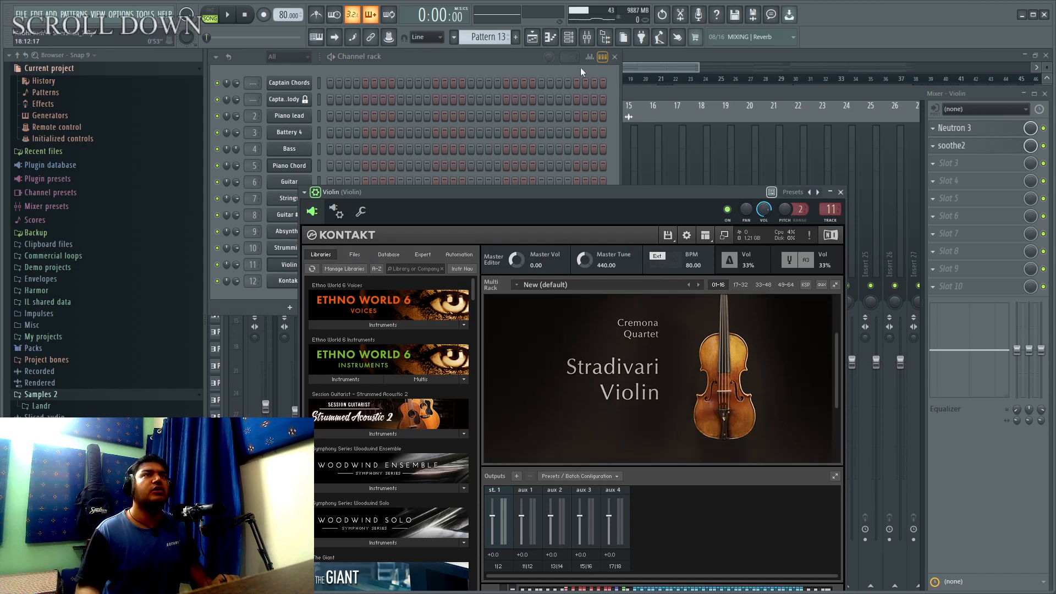
Play Pattern 13 alone in pattern mode while viewing the Violin notes in the piano roll, and stop playback.
left_click(547, 66)
left_click(210, 10)
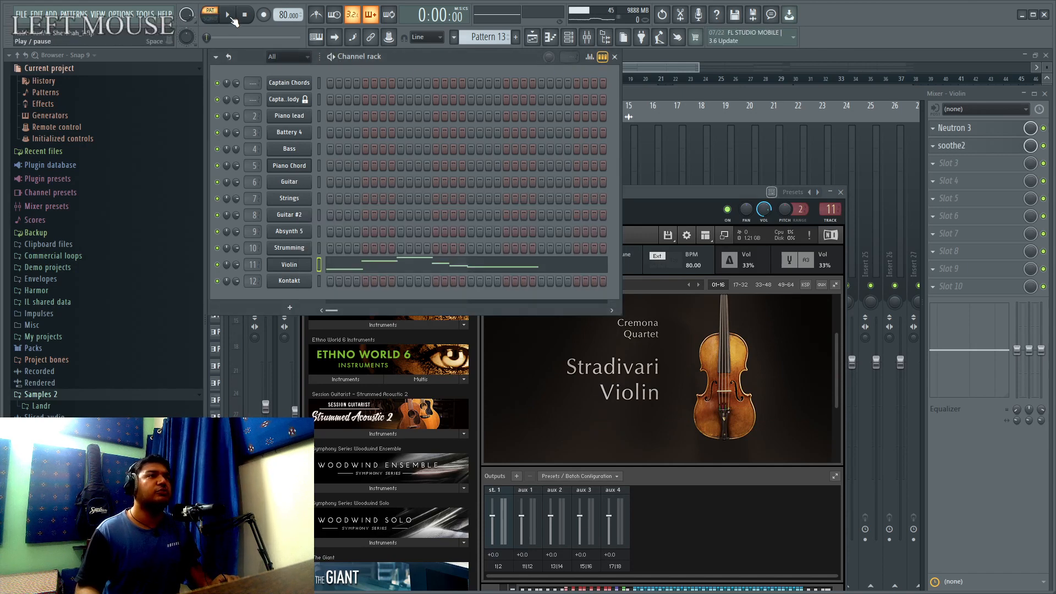
left_click(231, 18)
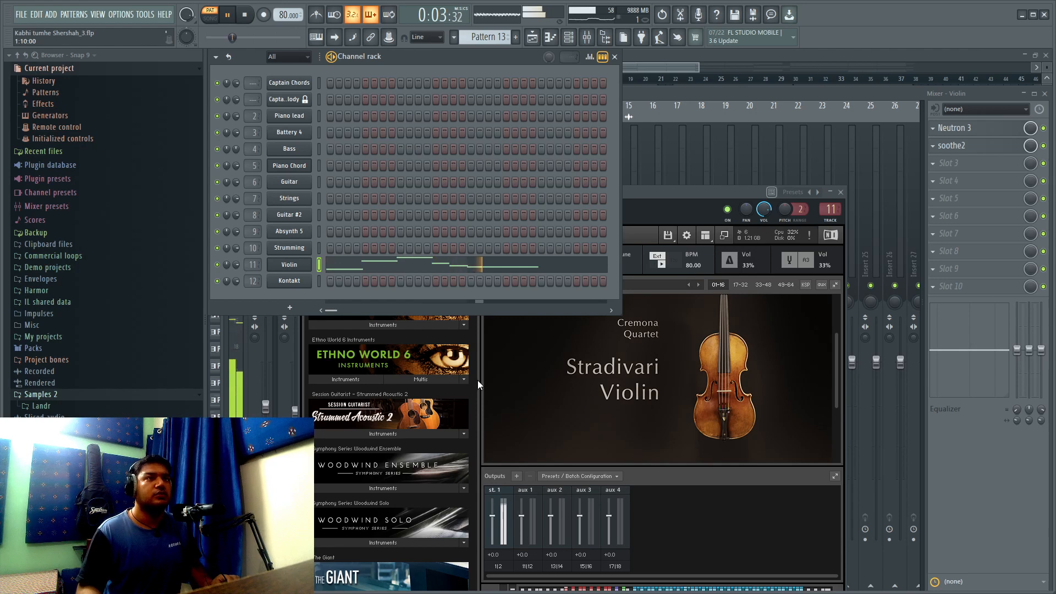
left_click(495, 266)
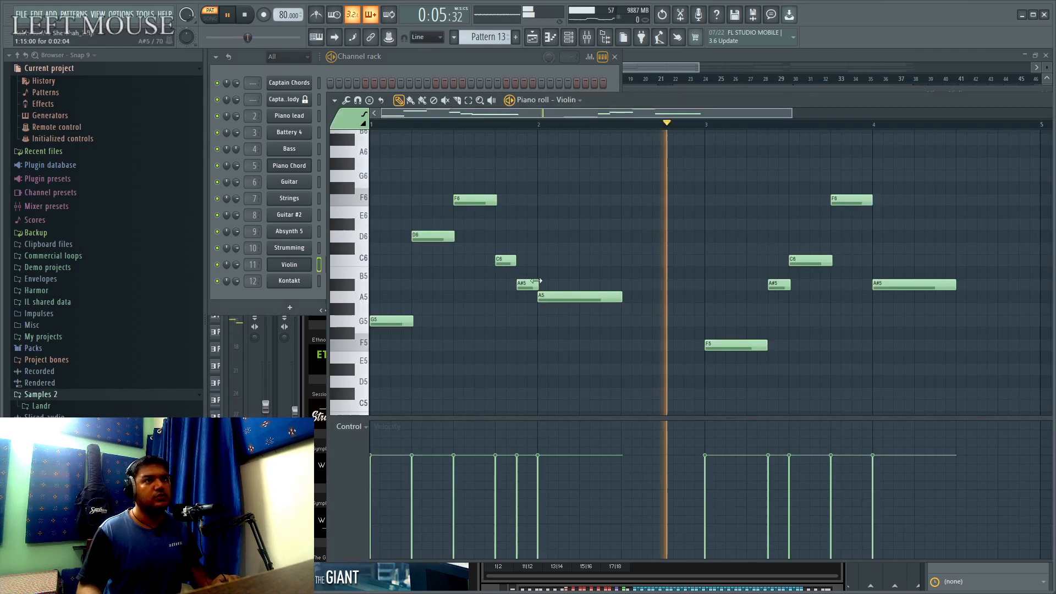
left_click(1036, 100)
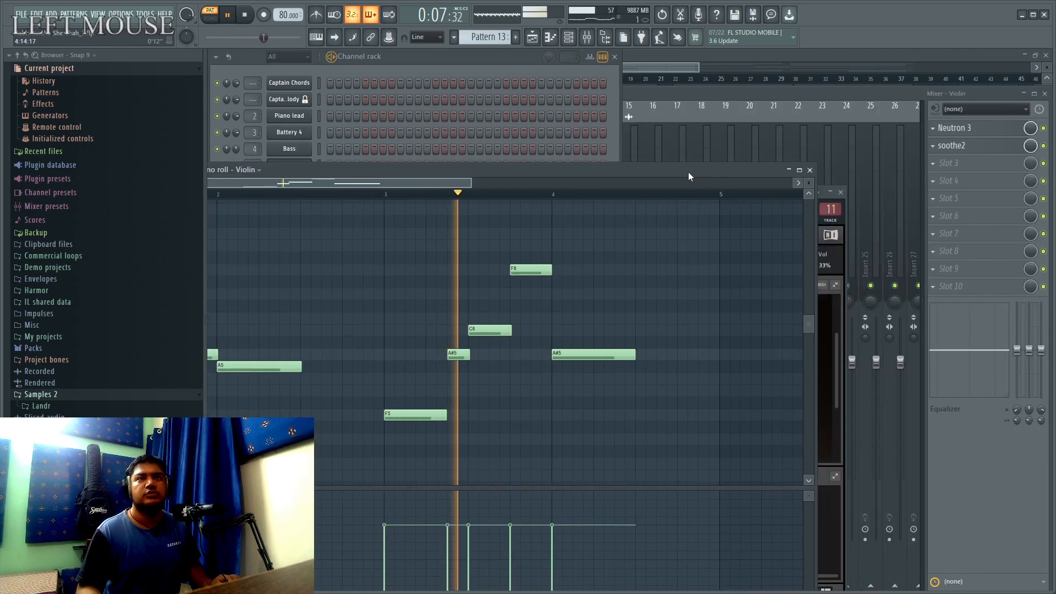
left_click(249, 17)
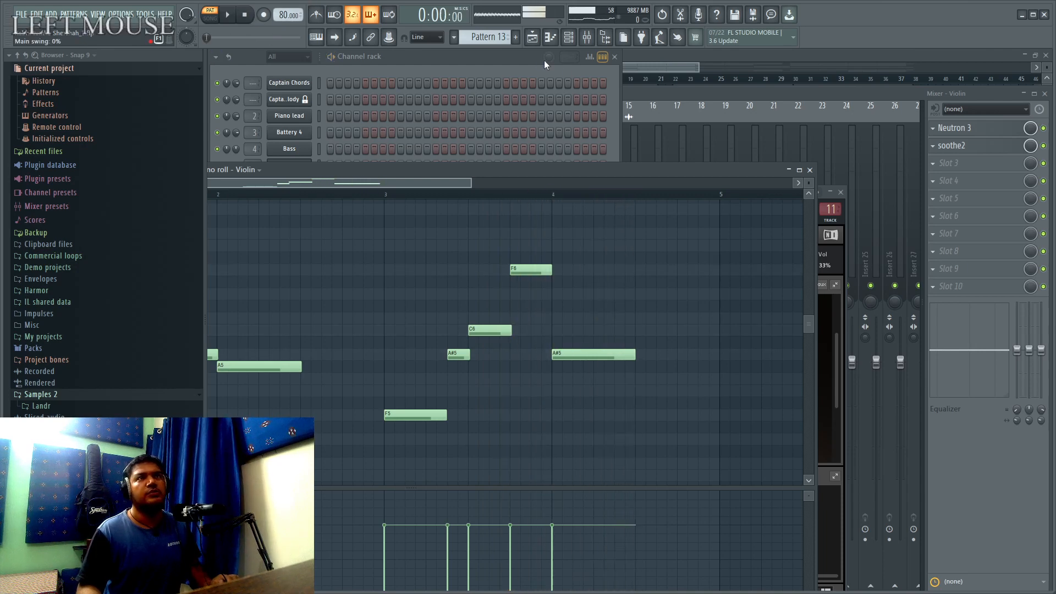
Return to the playlist and play the song with Track 7 included from bar 1, stopping after a short listen.
left_click(631, 71)
left_click(368, 82)
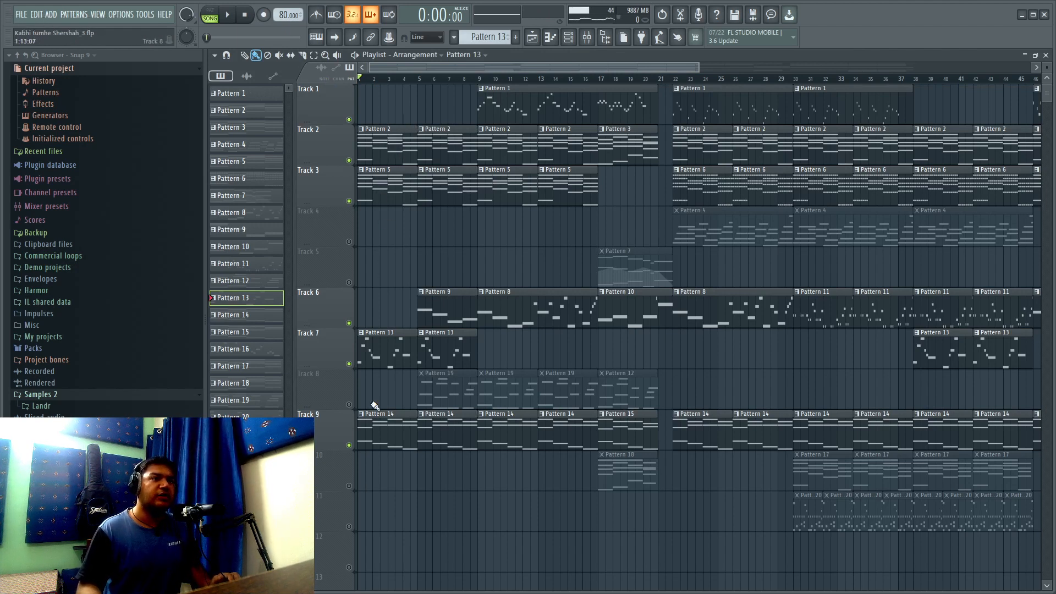
left_click(230, 20)
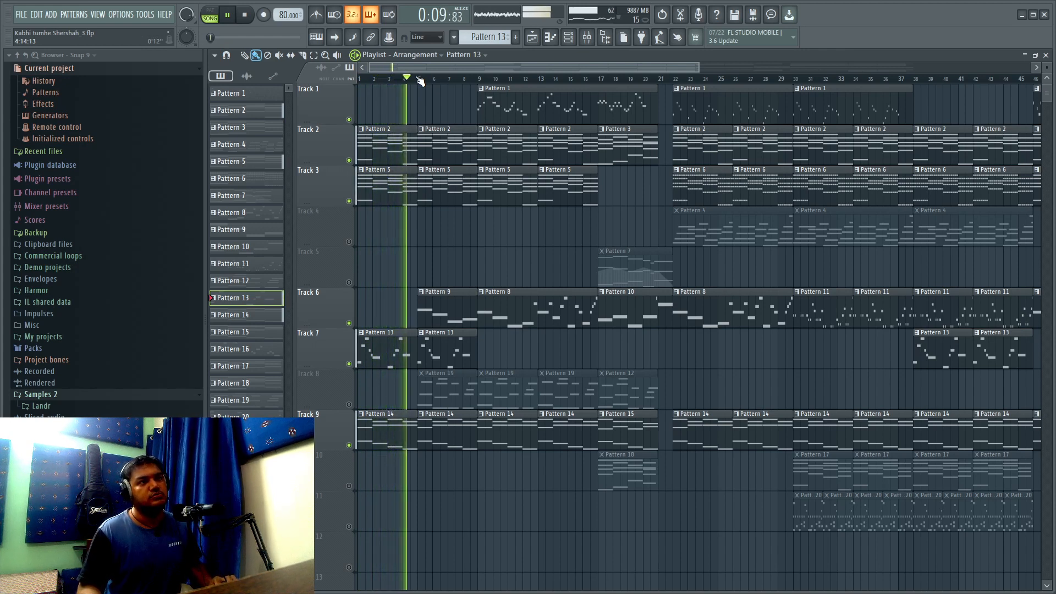
key("space")
Unmute Track 8, set the playback position to bar 5, make Pattern 19 active, and show the Kontakt channel's guitar instrument.
left_click(348, 405)
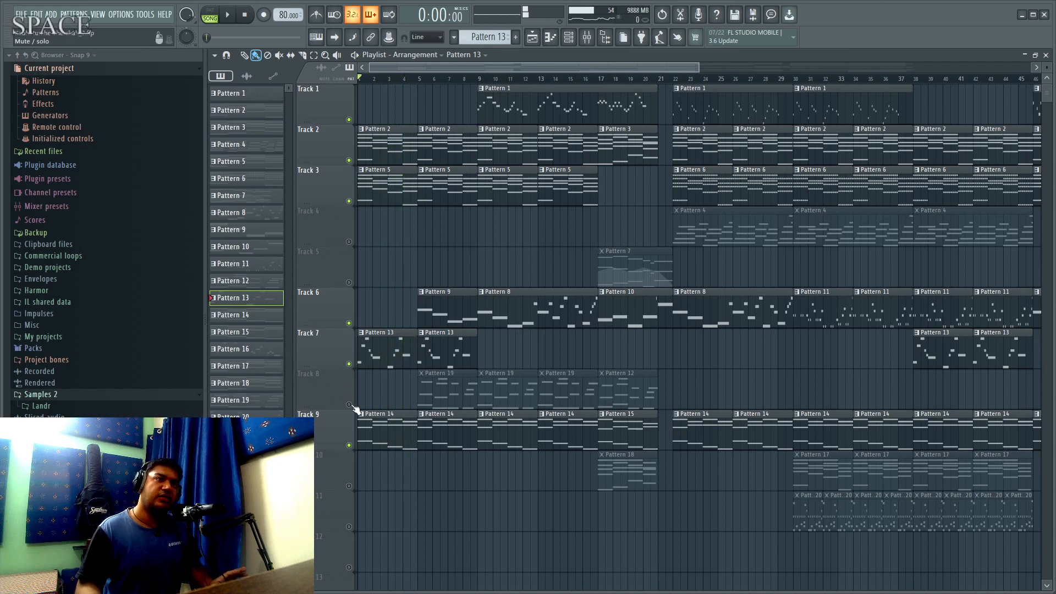
left_click(419, 80)
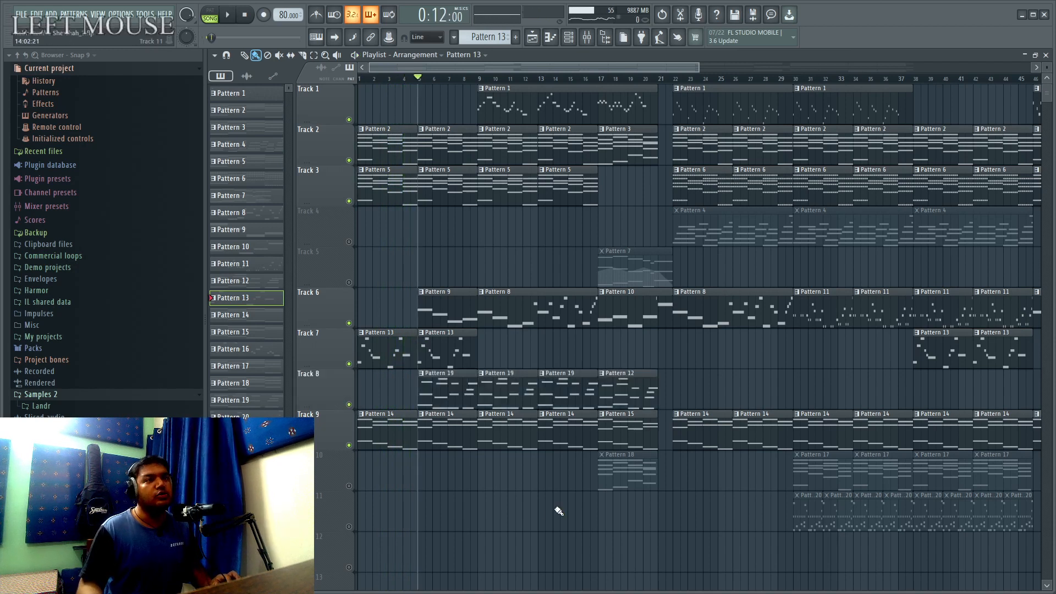
left_click(473, 399)
left_click(569, 37)
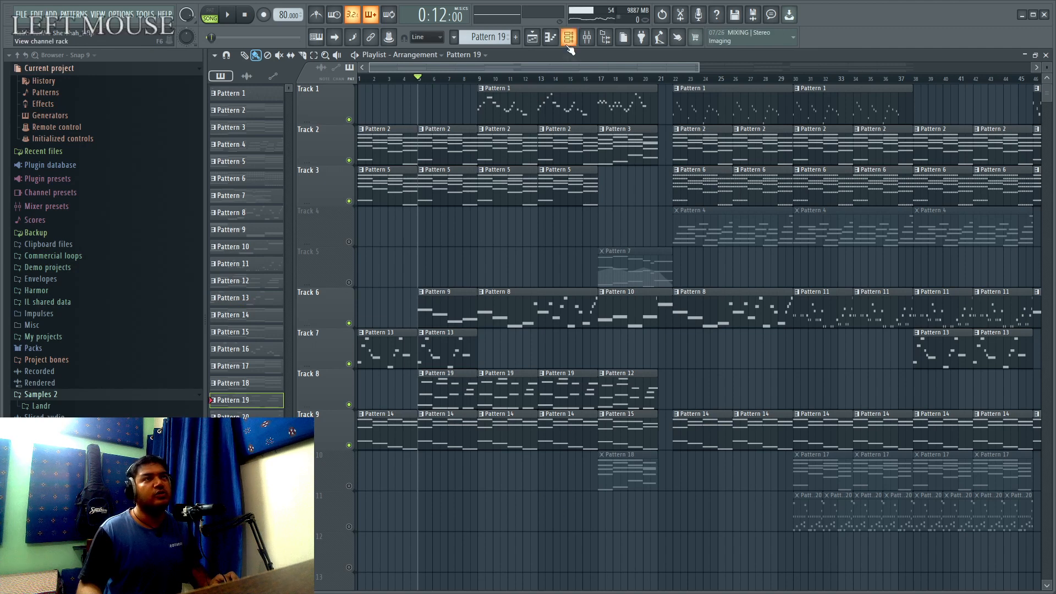
left_click(297, 282)
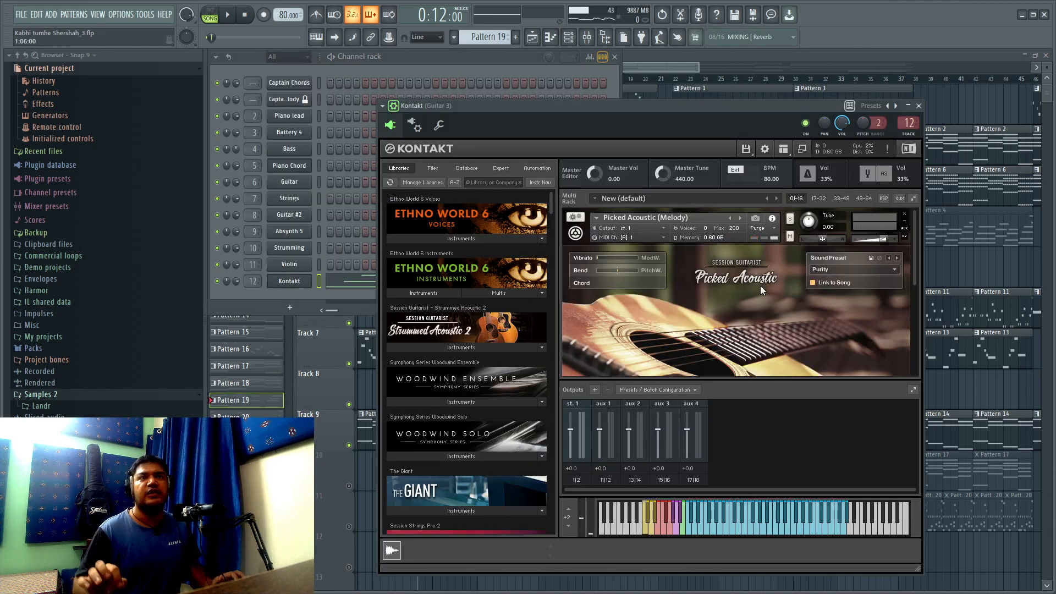
Return to the playlist and show Pattern 19's Kontakt guitar notes in a maximized piano roll.
left_click(662, 65)
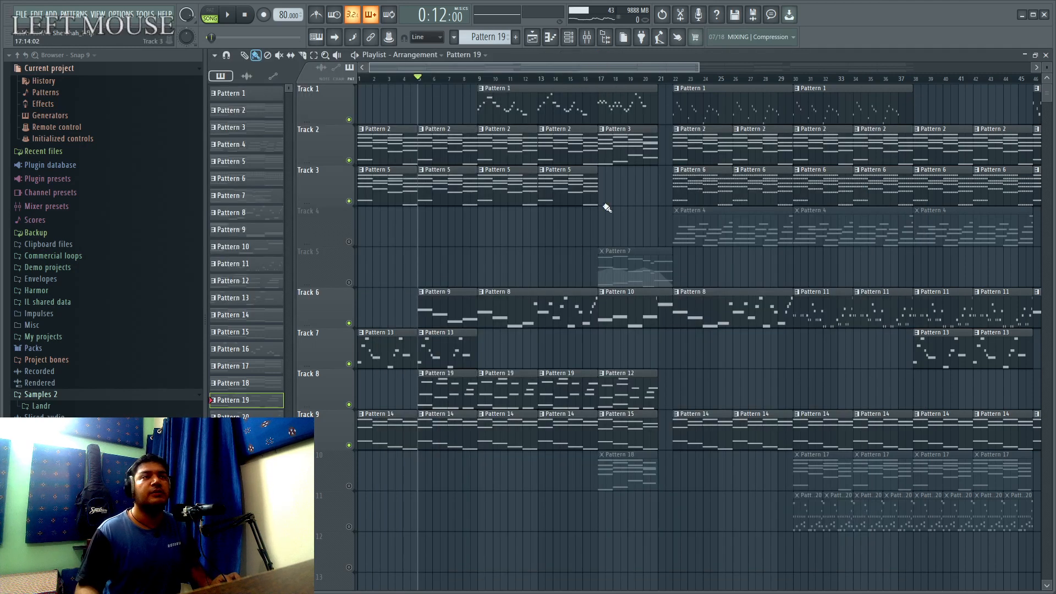
double_click(428, 400)
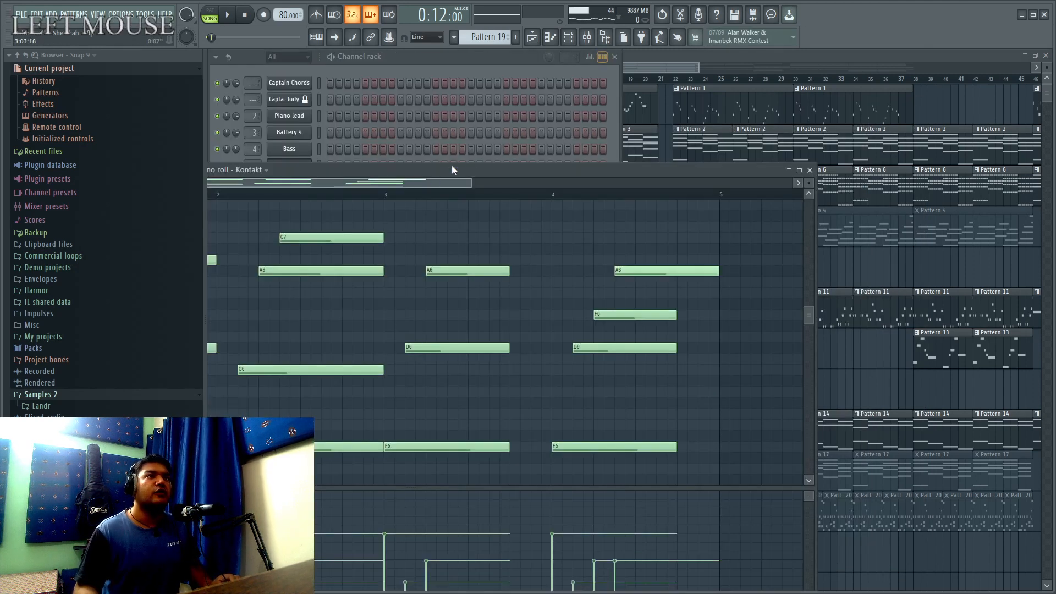
double_click(478, 170)
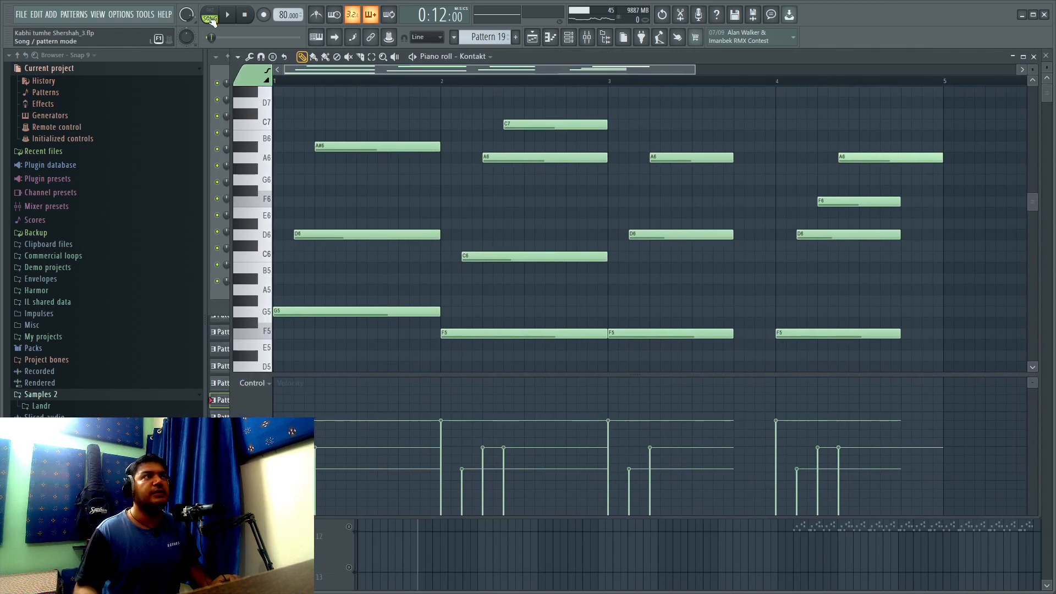
Play Pattern 19 alone in pattern mode while viewing all its guitar notes in the piano roll, and stop playback.
left_click(211, 18)
left_click(229, 18)
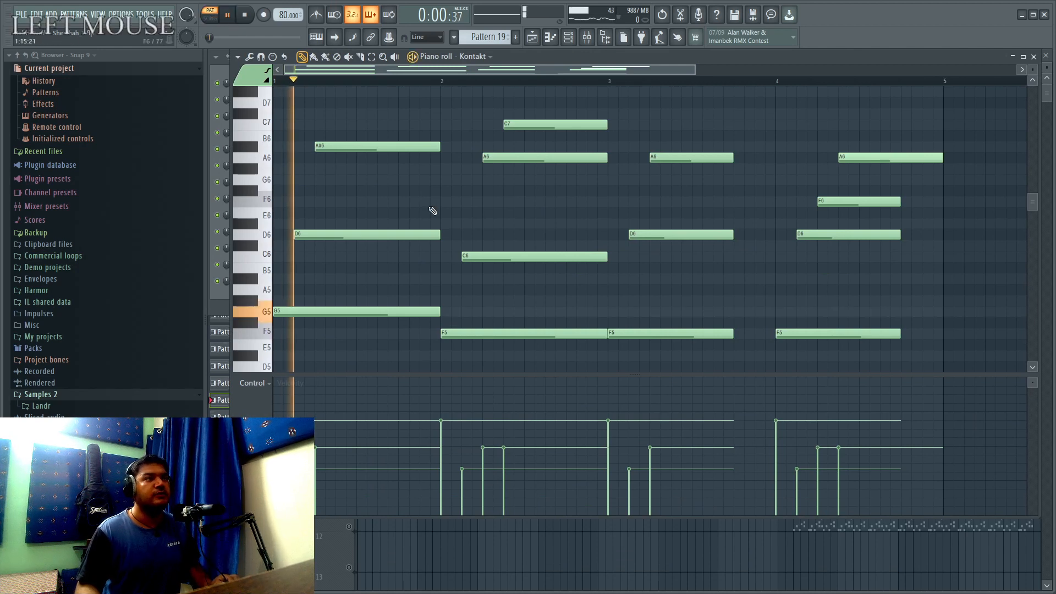
scroll(472, 252, "down", 2, "ctrl")
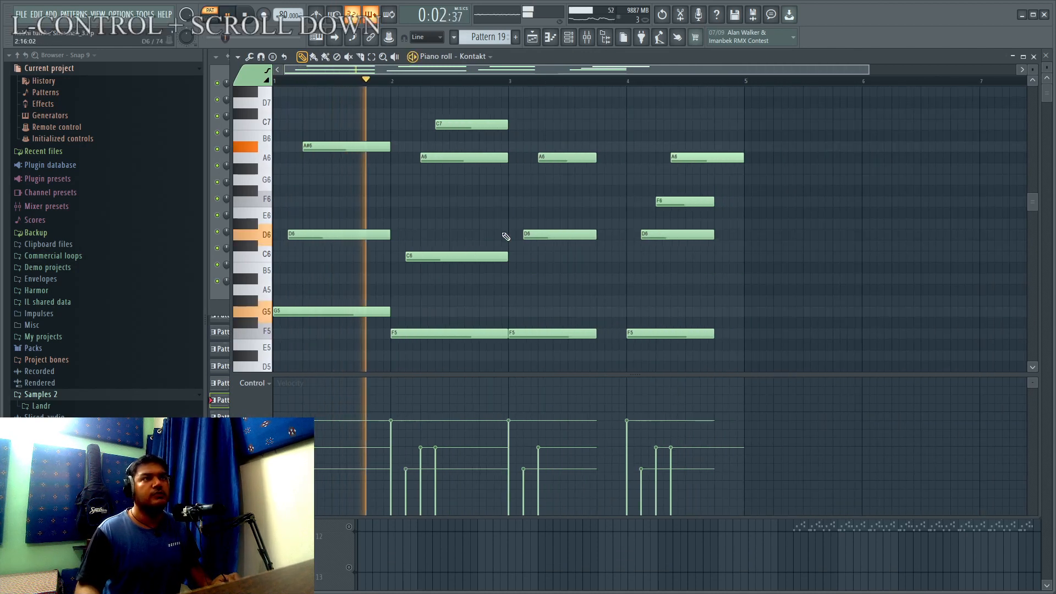
scroll(576, 283, "up", 2)
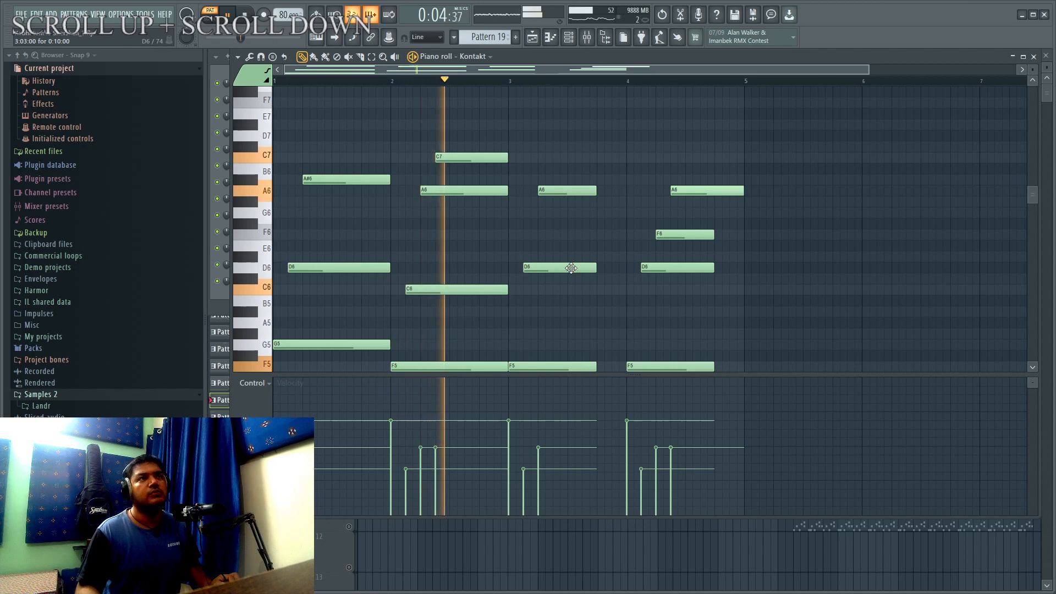
scroll(574, 272, "down", 2)
scroll(574, 272, "up", 3)
scroll(575, 272, "down", 3)
scroll(575, 273, "up", 2)
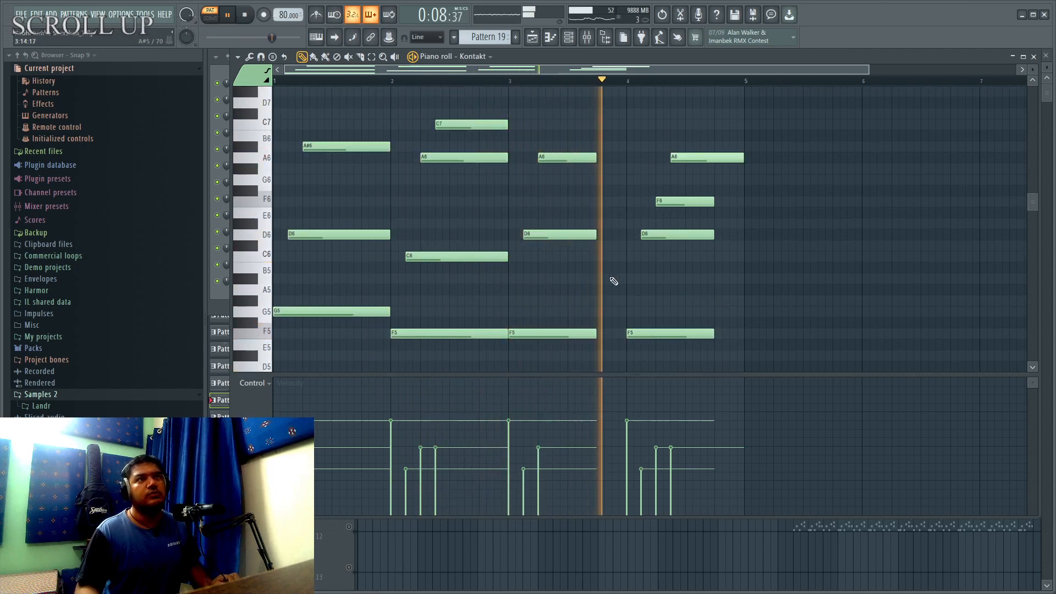
scroll(611, 281, "down", 3)
scroll(614, 281, "up", 3)
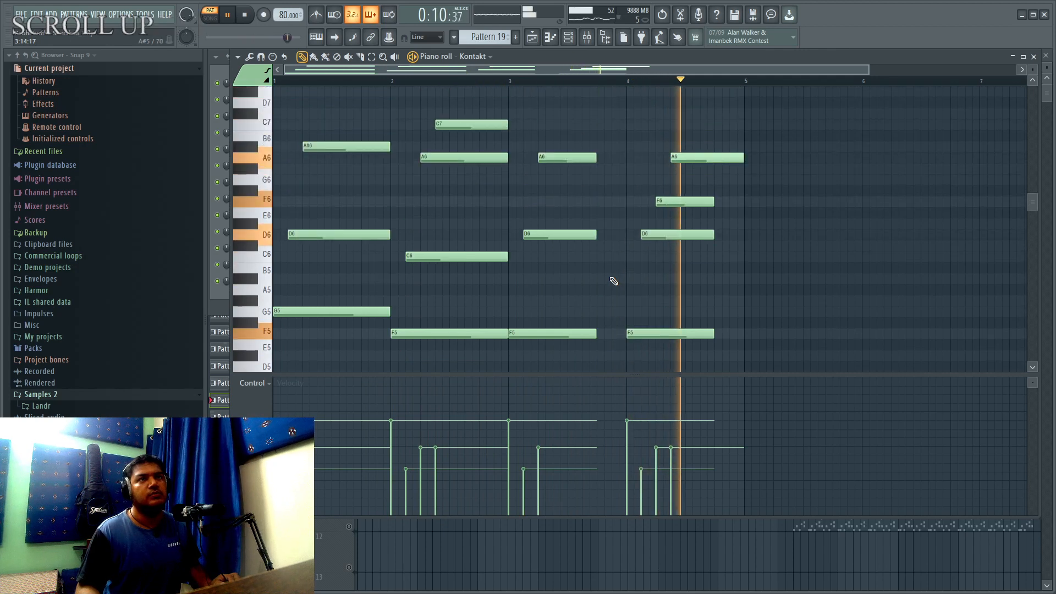
key("space")
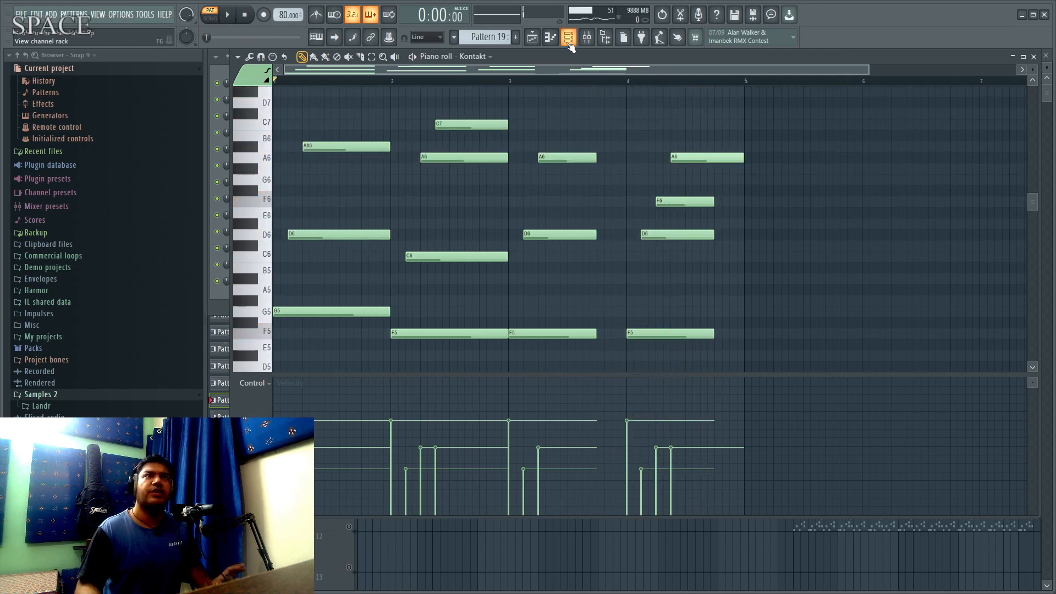
Return to the playlist and play the song with Track 8 included from bar 5, stopping after a short listen.
left_click(532, 37)
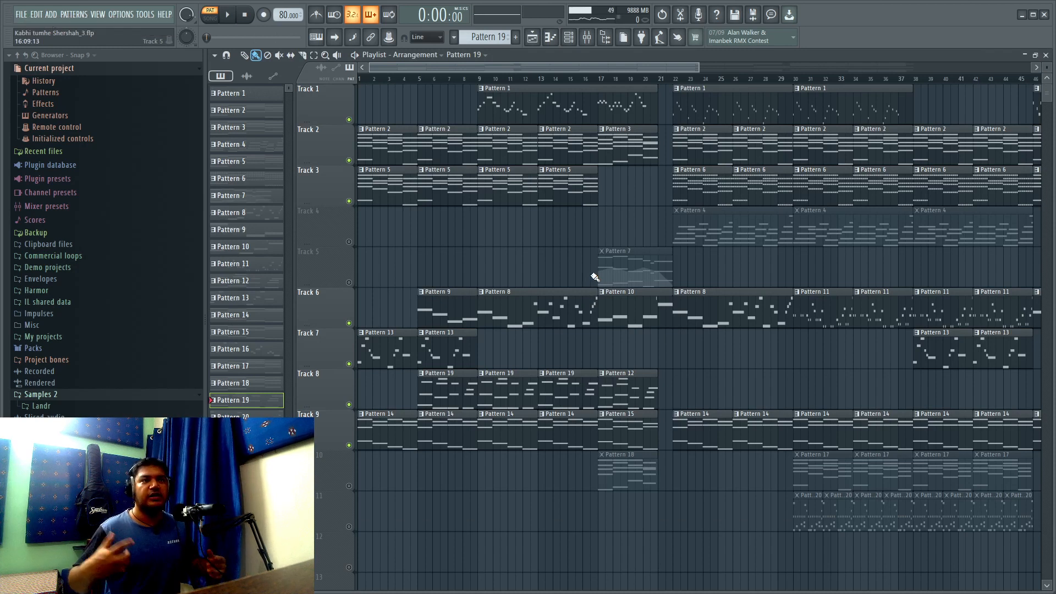
left_click(421, 80)
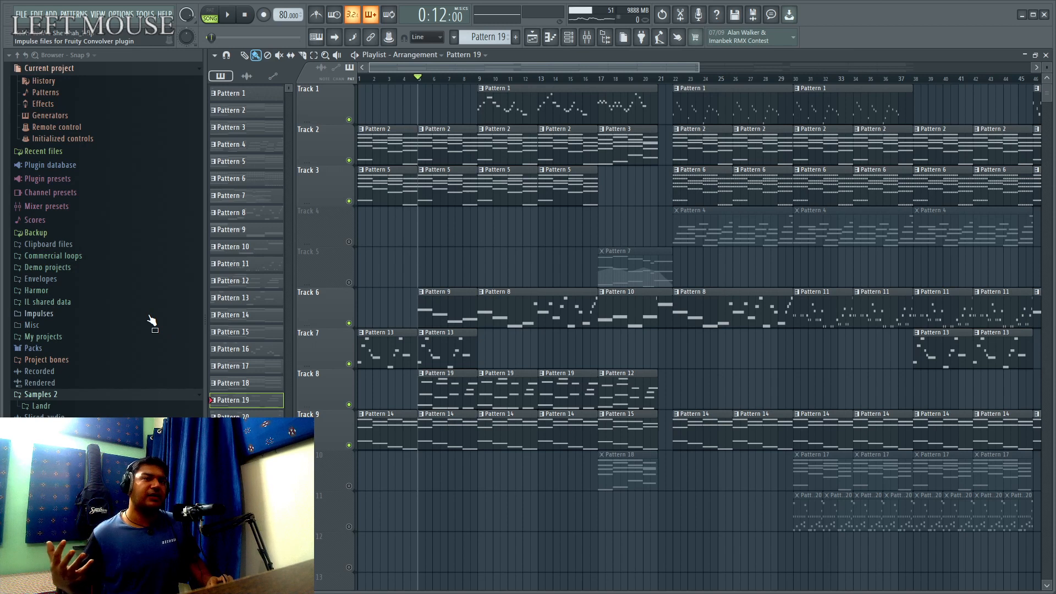
key("space")
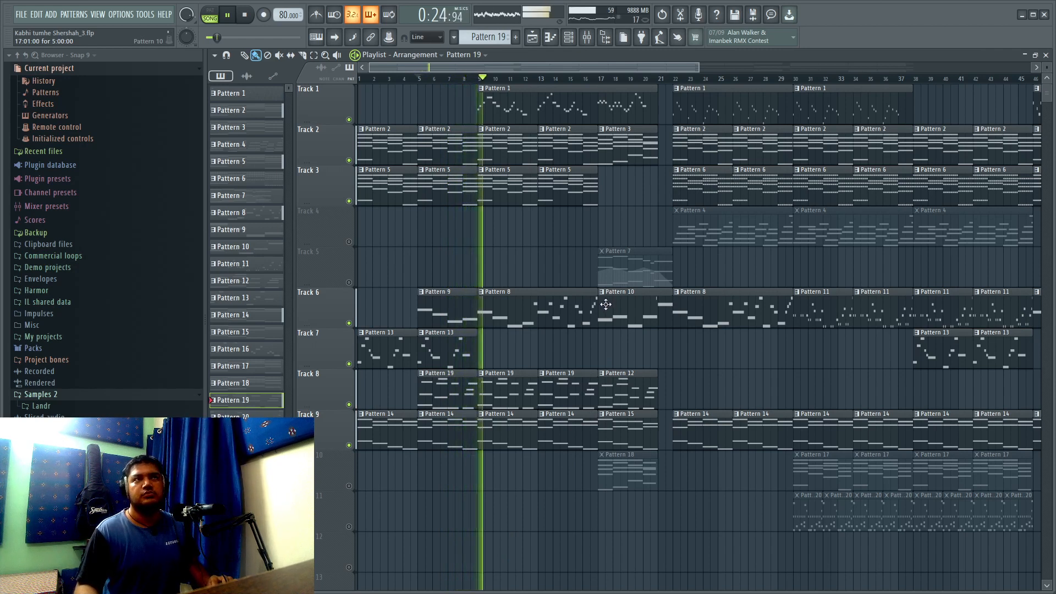
key("space")
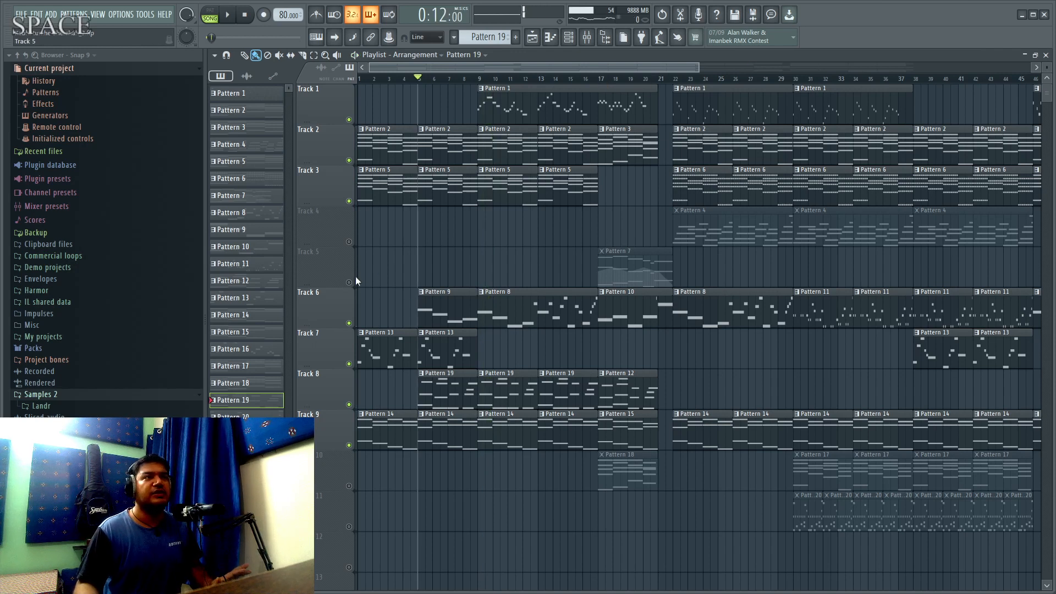
Unmute Track 5, set the playback position to bar 17, make Pattern 7 active, and show the Strings channel's Kontakt String Ensemble.
left_click(350, 282)
left_click(599, 83)
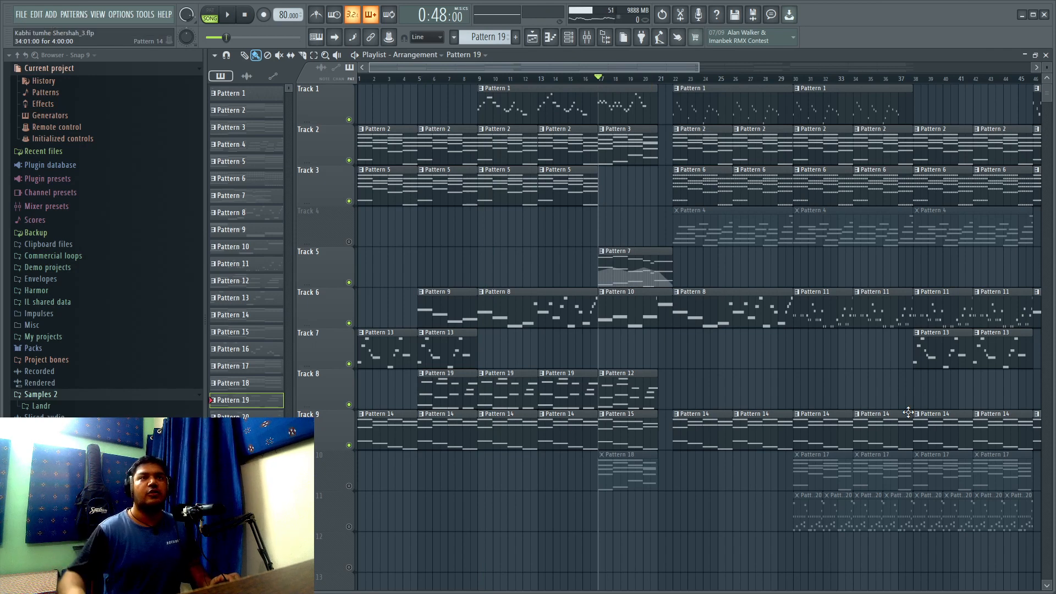
scroll(909, 412, "up", 3)
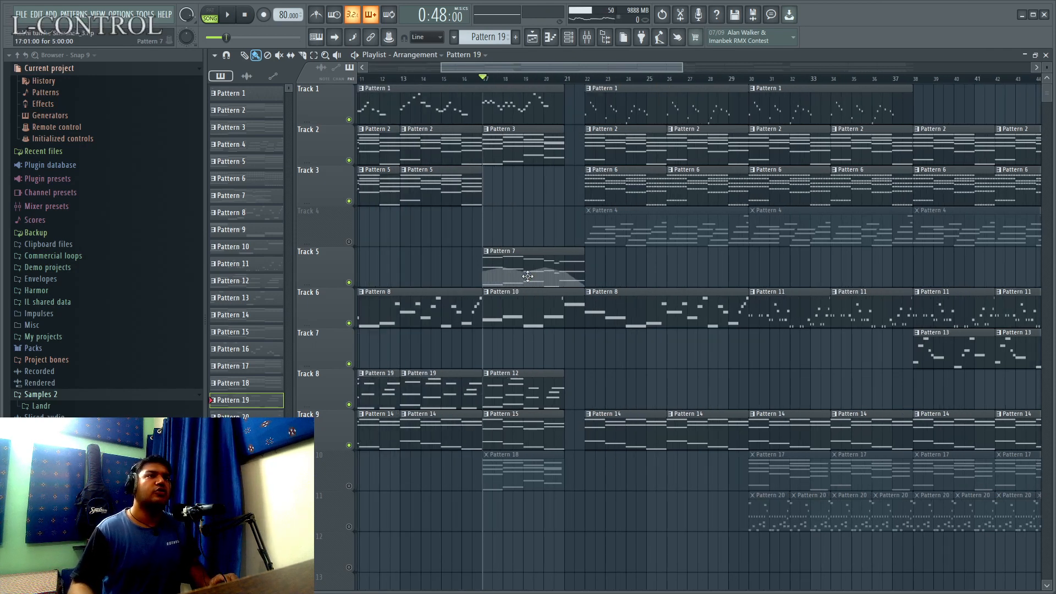
left_click(528, 277)
left_click(573, 43)
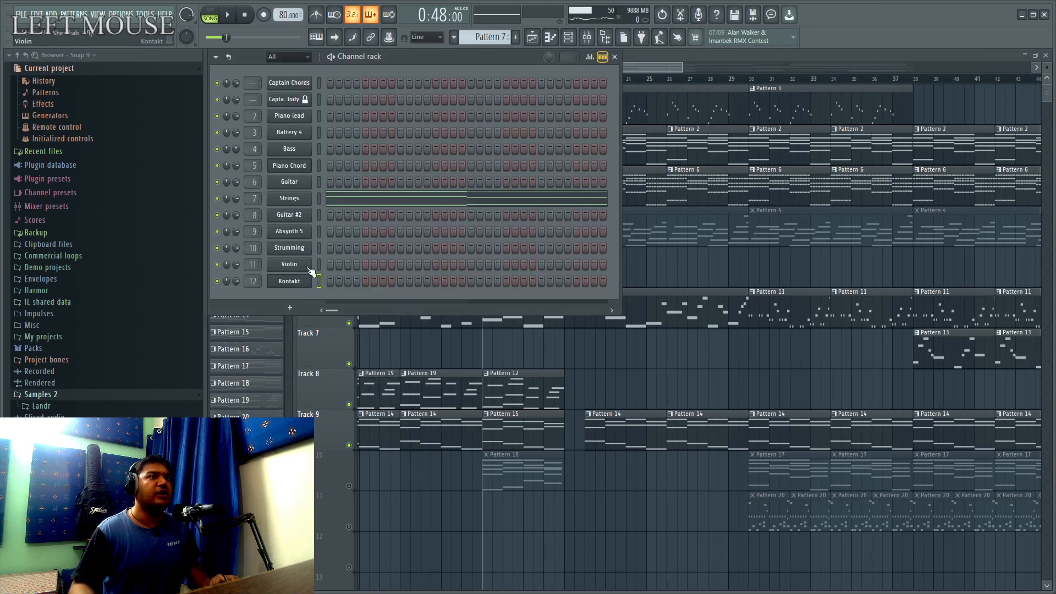
left_click(300, 200)
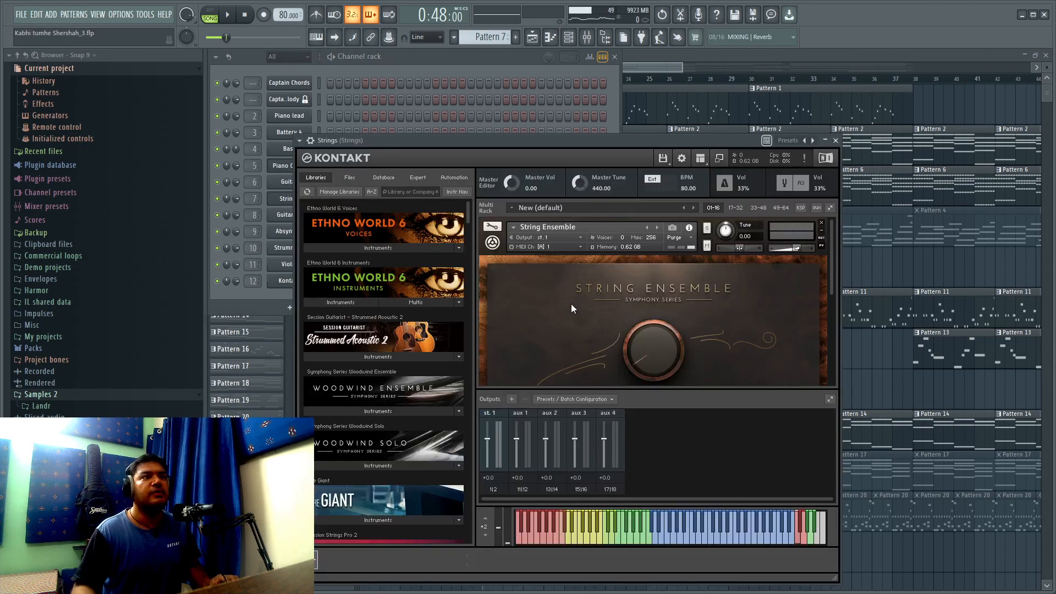
scroll(665, 323, "down", 1)
scroll(671, 313, "down", 3)
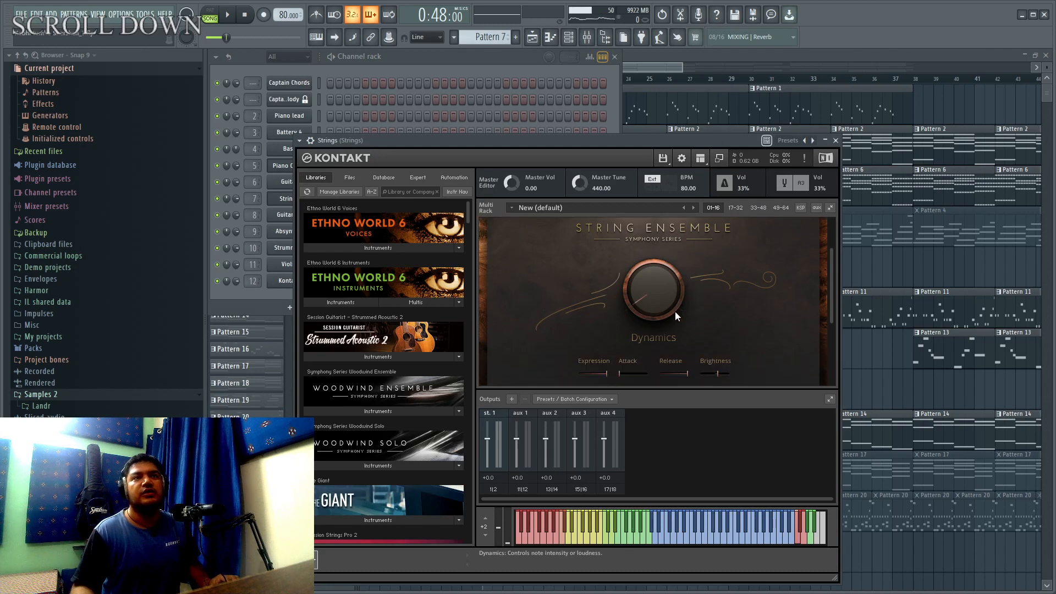
Play Pattern 7 alone in pattern mode, view the Strings notes in the piano roll, close it, and stop playback.
left_click(352, 65)
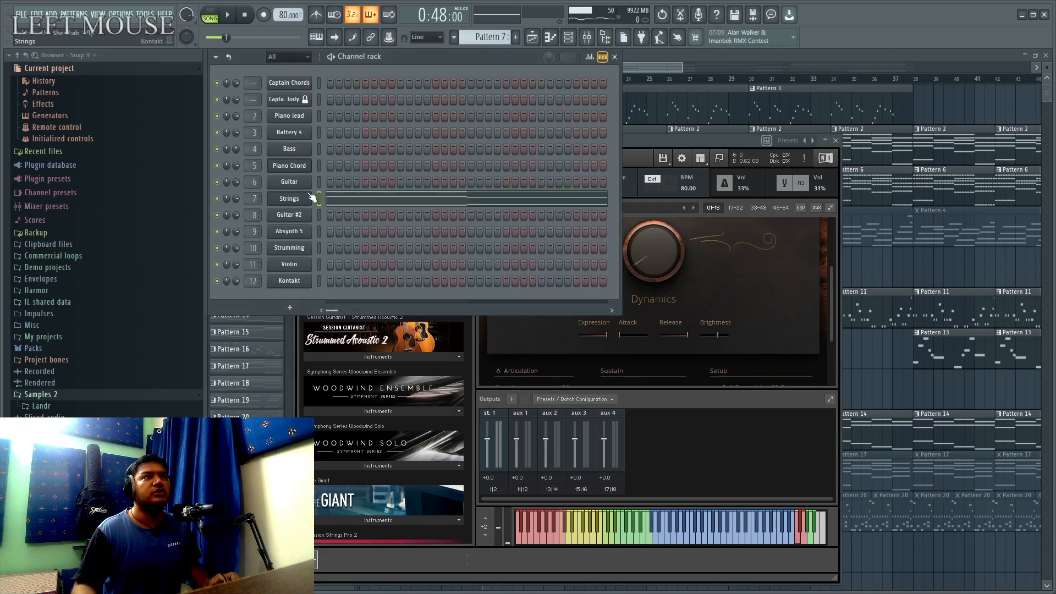
left_click(220, 15)
key("space")
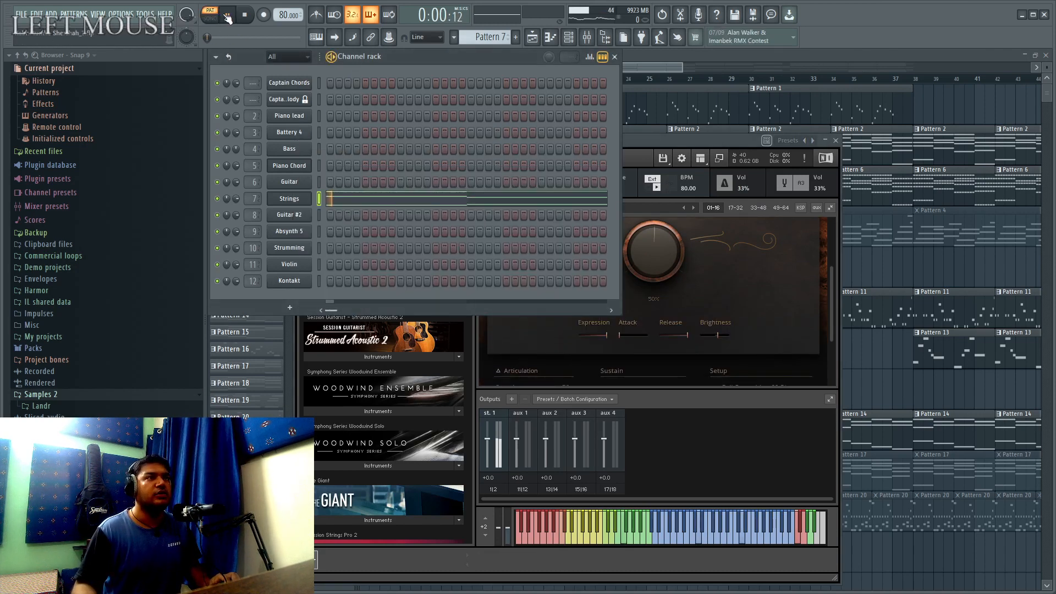
left_click(347, 200)
scroll(588, 303, "down", 2)
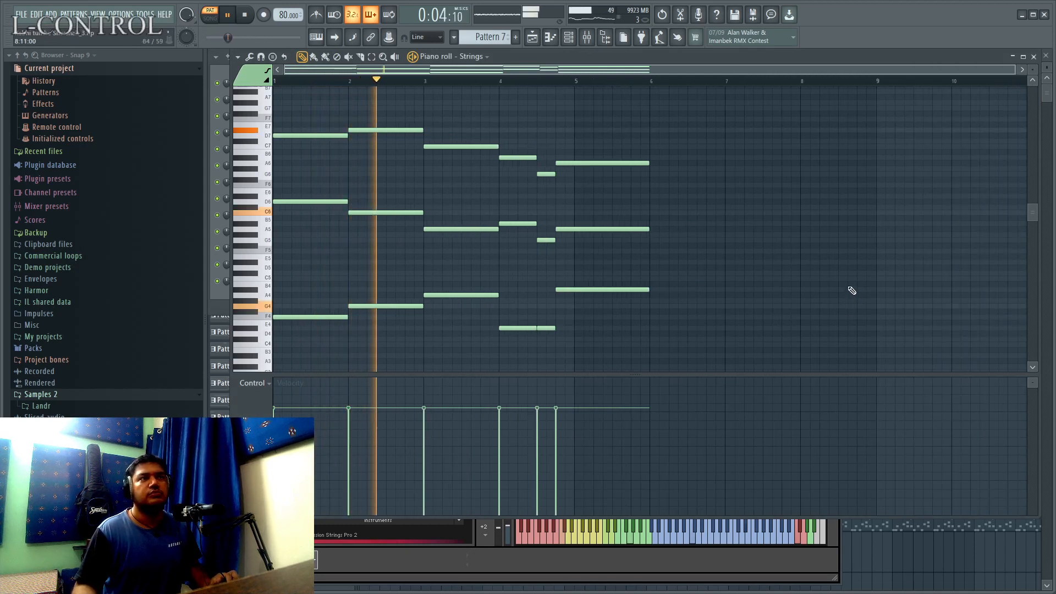
scroll(732, 290, "up", 1)
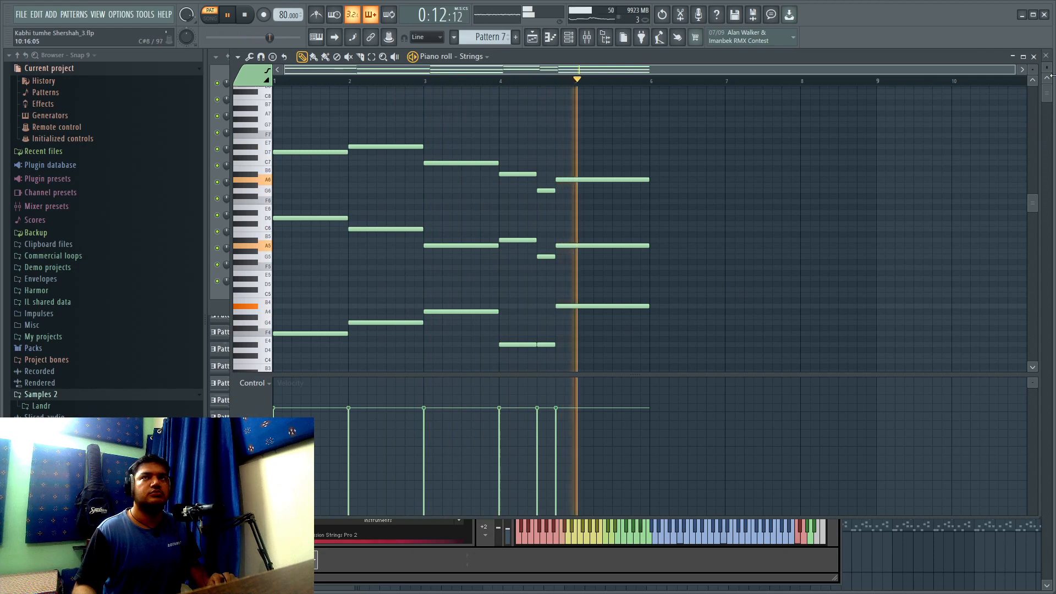
left_click(1037, 58)
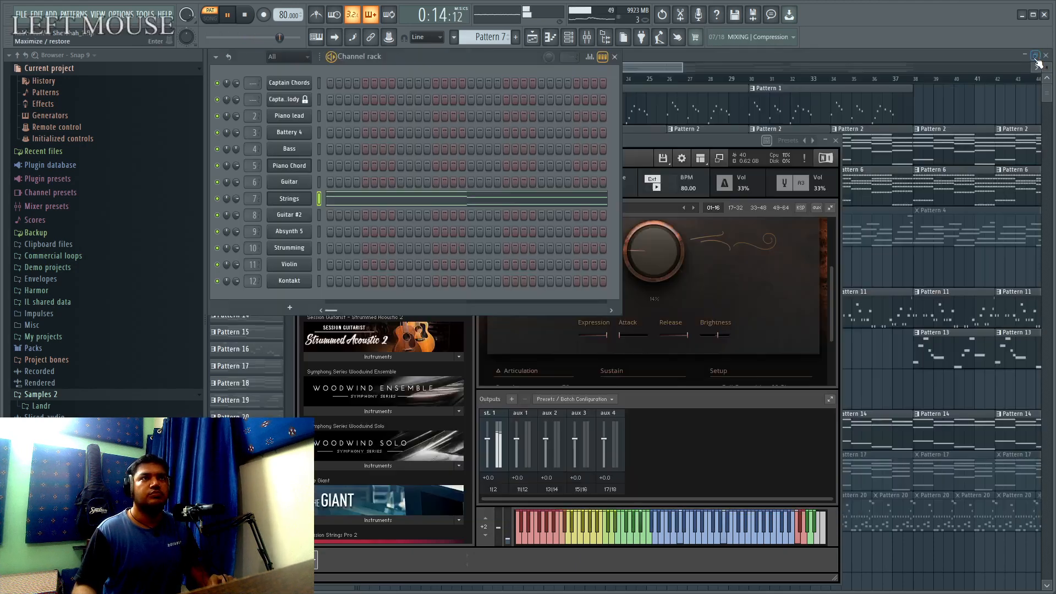
key("space")
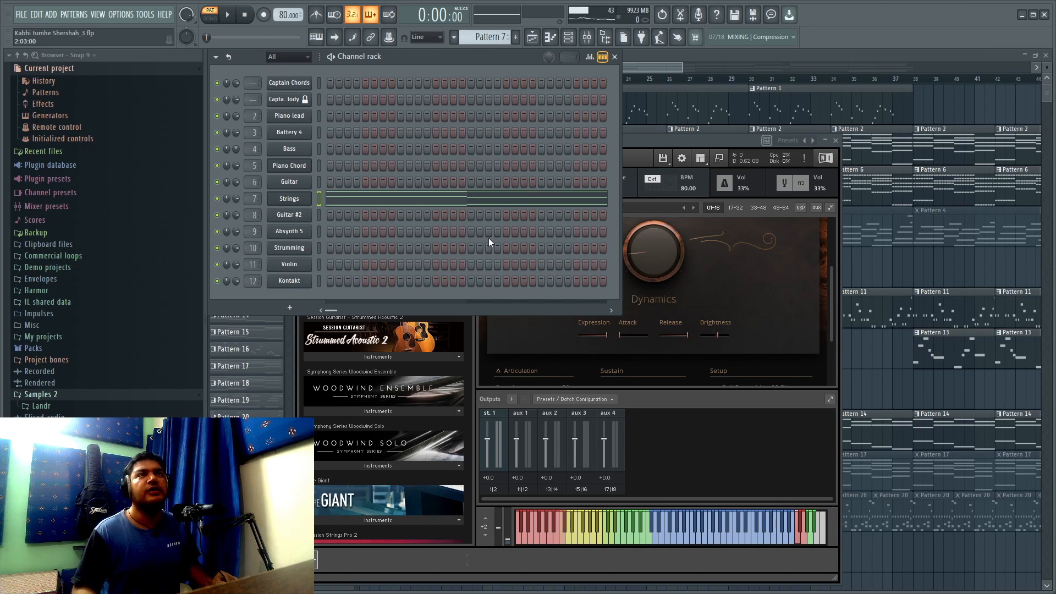
Set the playlist's playback position to bar 17, solo Track 10, make Pattern 18 active, and show the Strumming channel's Kontakt instrument.
left_click(622, 85)
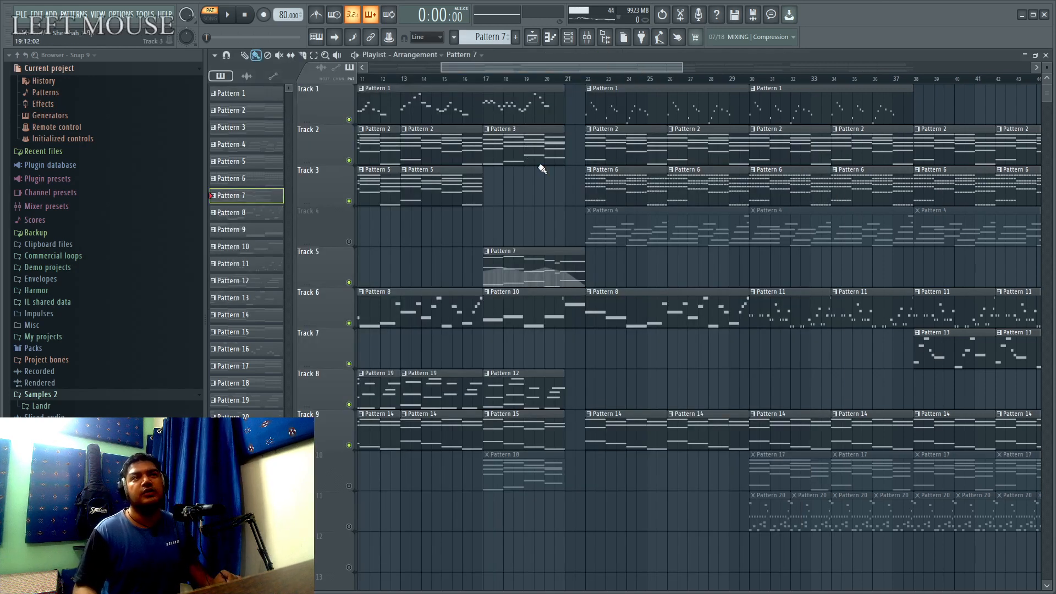
left_click(483, 79)
right_click(349, 486)
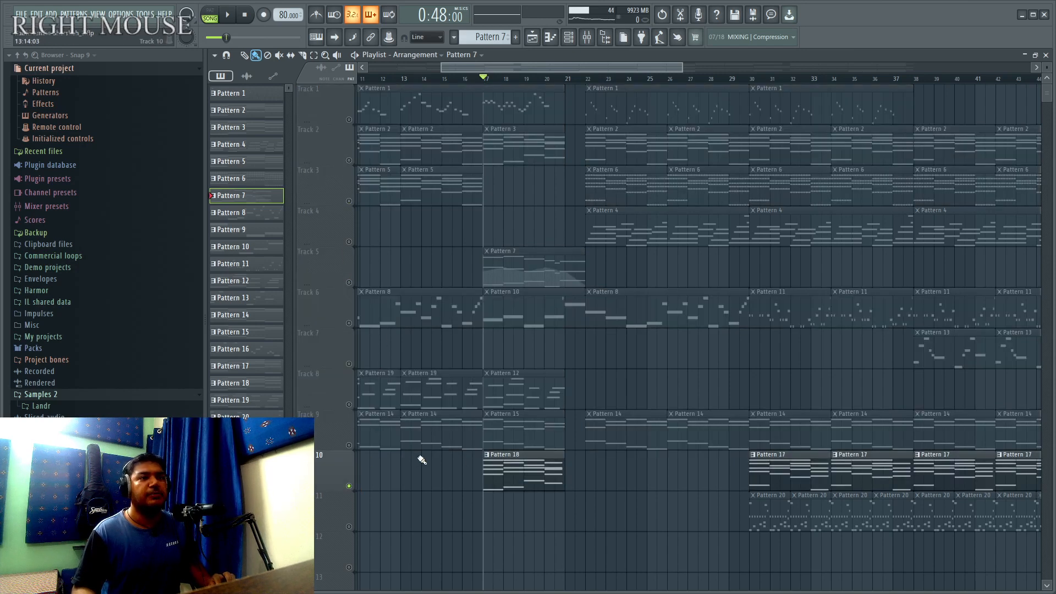
left_click(512, 478)
left_click(569, 37)
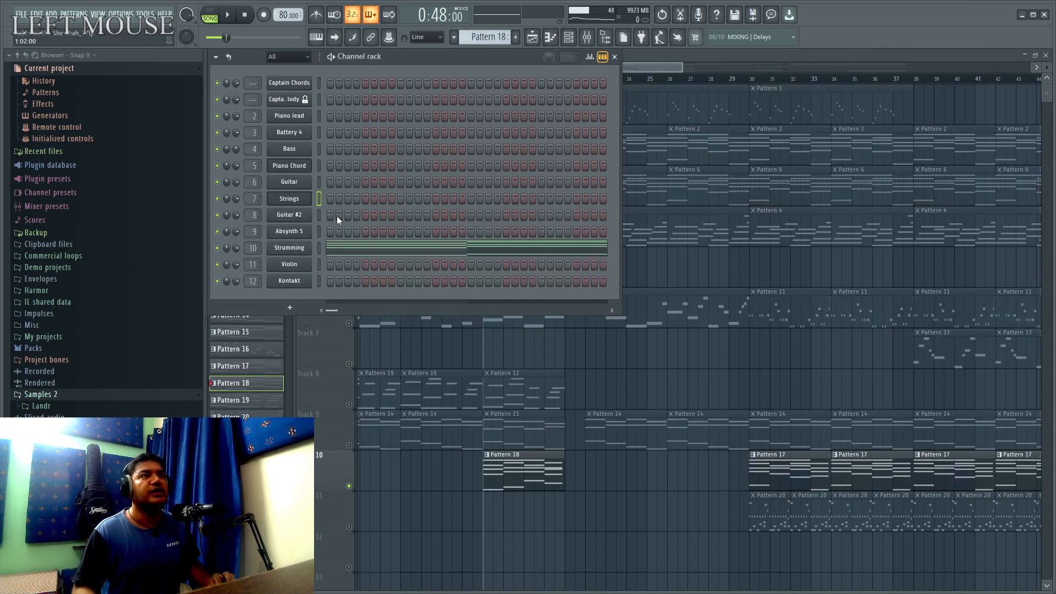
left_click(287, 251)
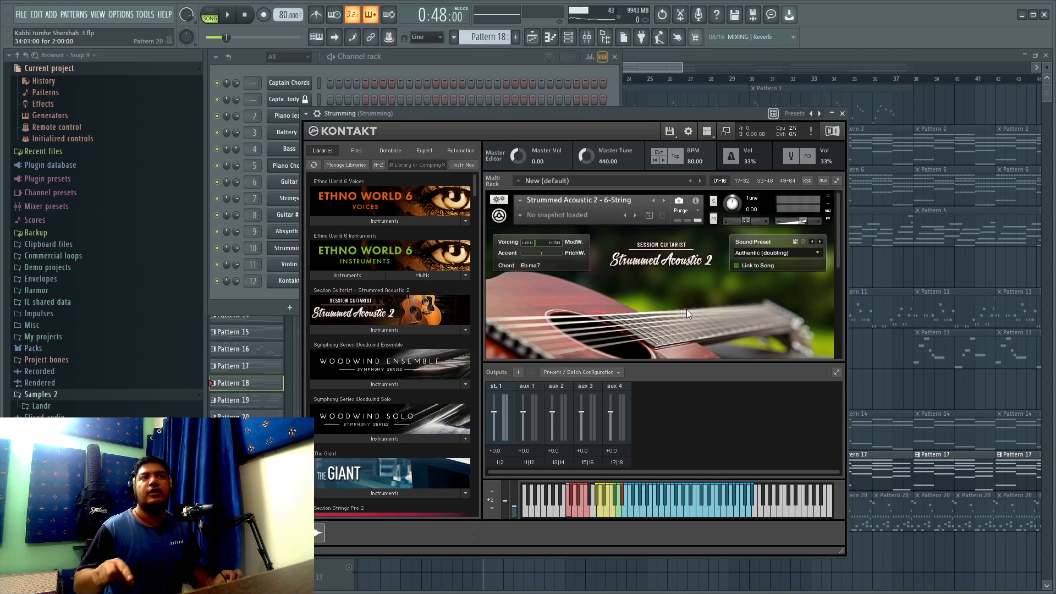
Play Pattern 18 alone in pattern mode while viewing the Strumming notes in the piano roll, and stop playback.
left_click(210, 15)
left_click(228, 17)
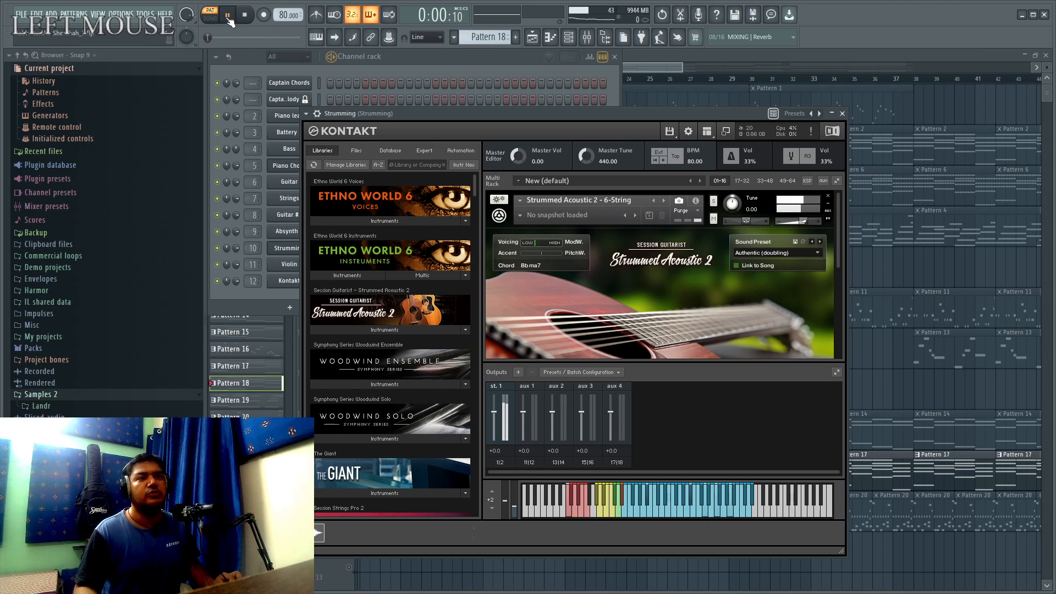
left_click_drag(434, 117, 542, 278)
left_click(448, 248)
scroll(490, 294, "down", 3, "ctrl")
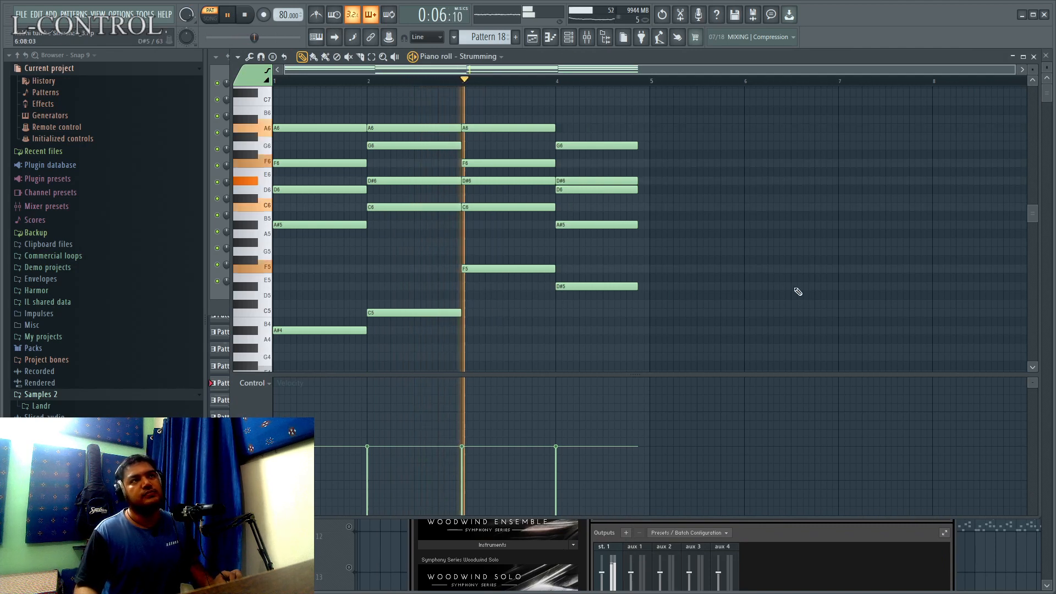
left_click(245, 17)
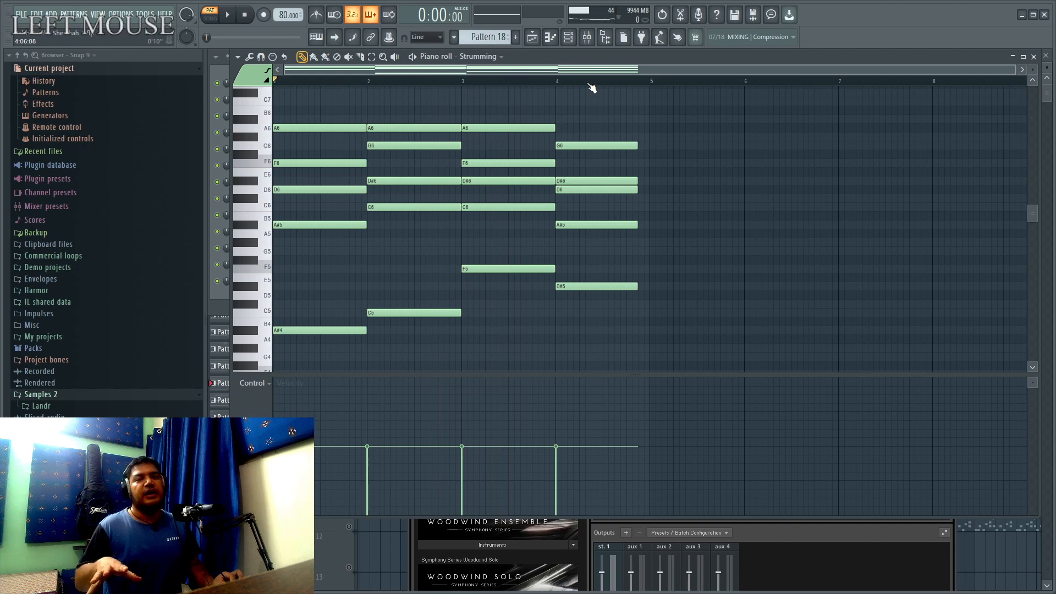
Return to the playlist, unmute all tracks, and play the full song from bar 16, stopping after the Pattern 18 section.
left_click(532, 37)
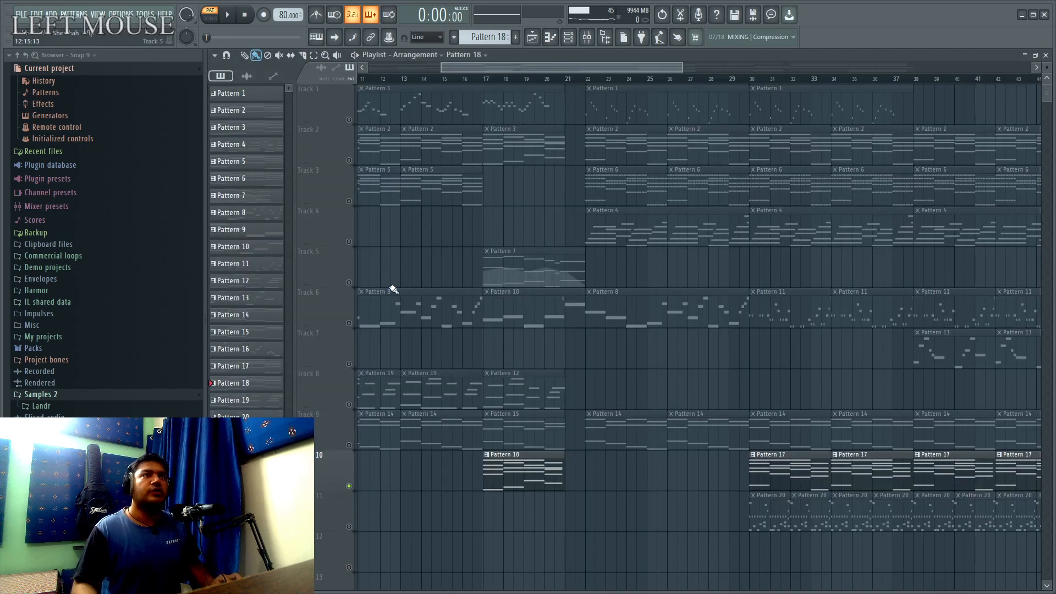
right_click(357, 486)
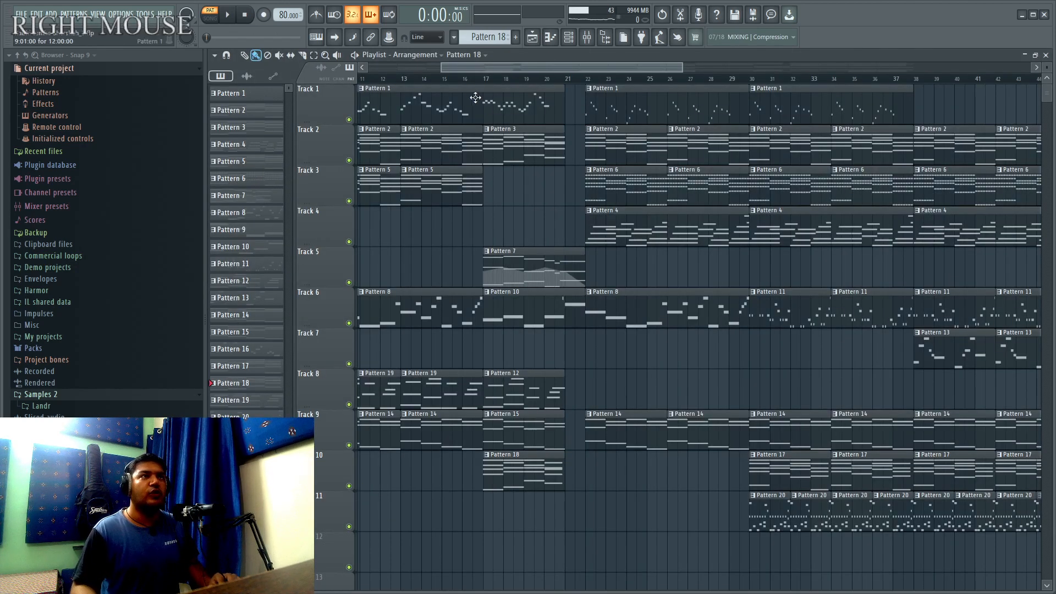
left_click(464, 79)
key("space")
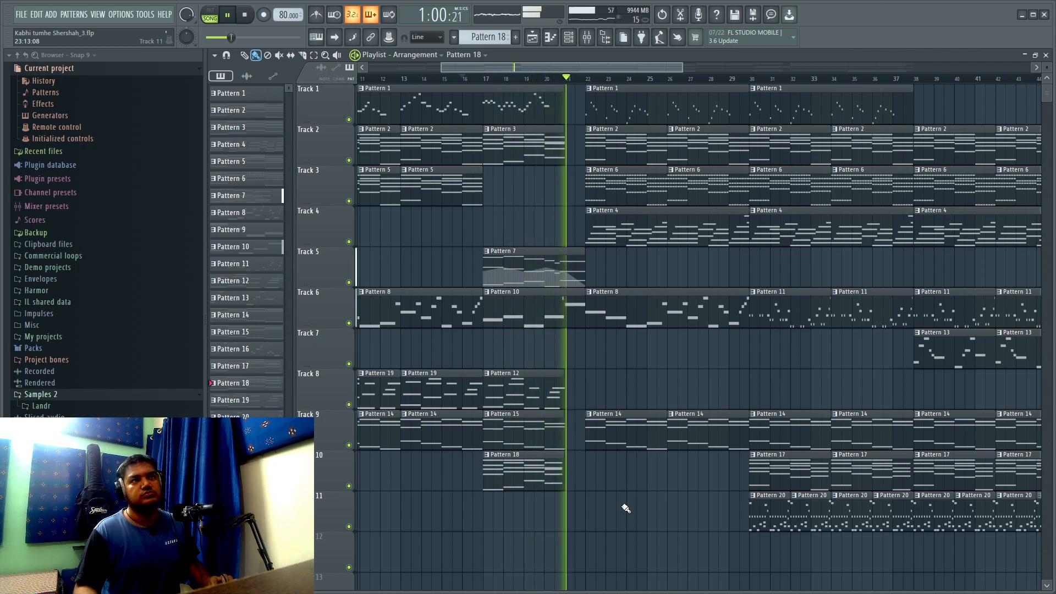
key("space")
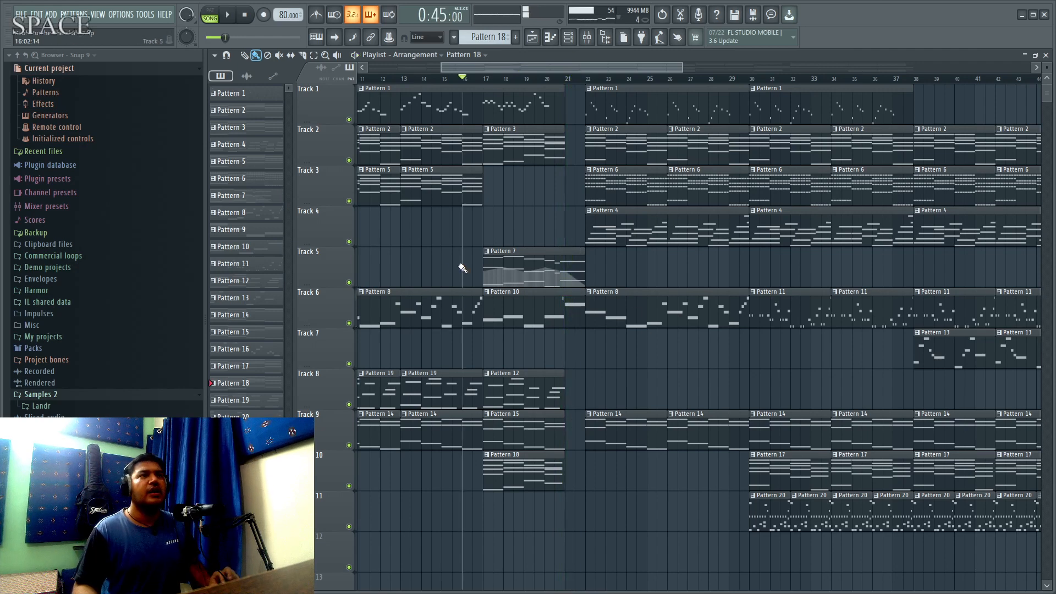
Solo Track 5 in the playlist, play the end of its Pattern 7 clip from bar 21, and stop playback.
right_click(348, 282)
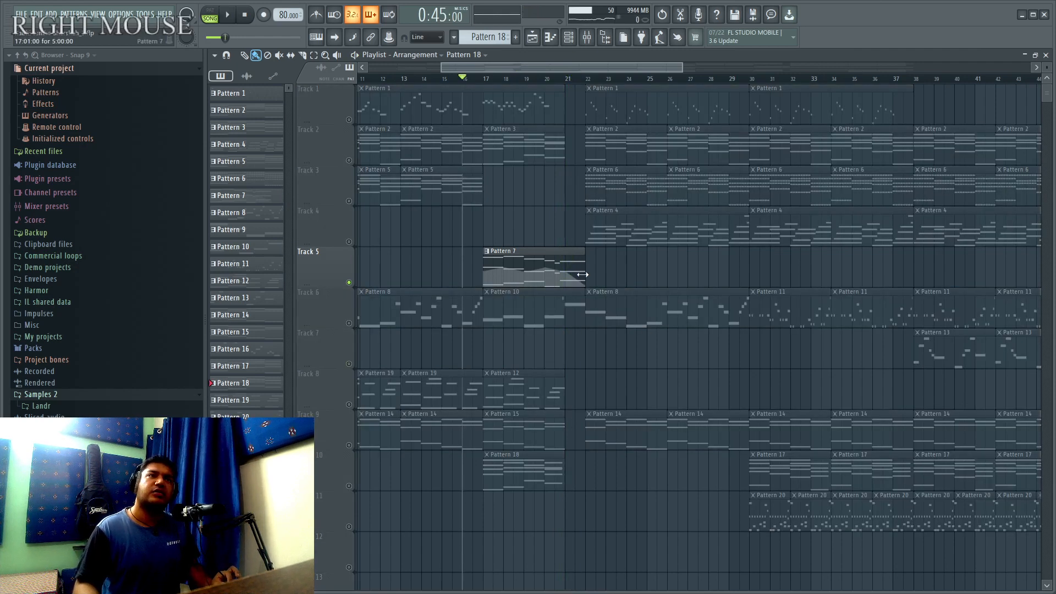
left_click(566, 82)
key("space")
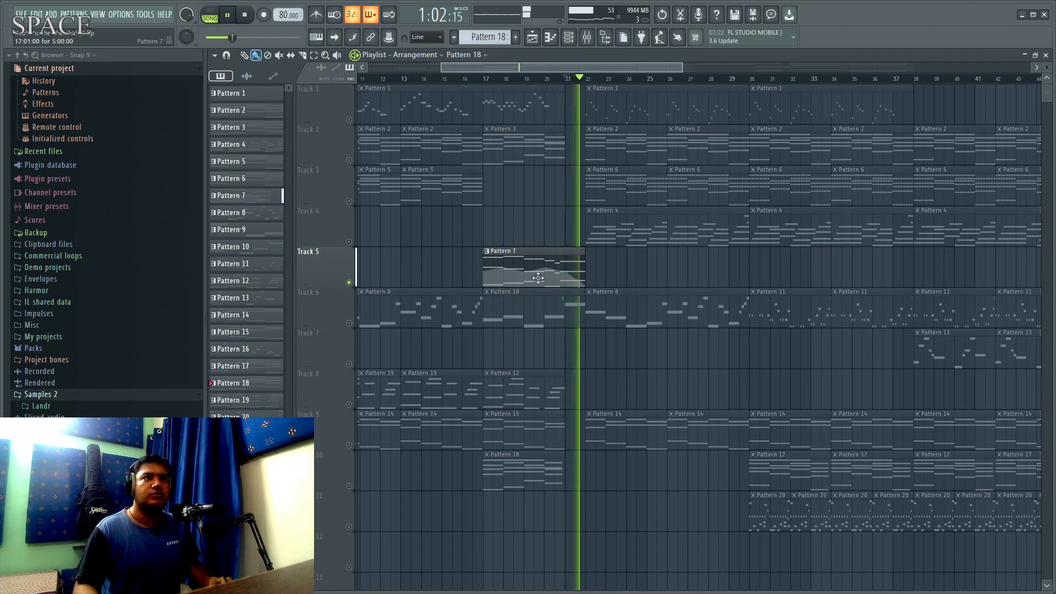
key("space")
Open Pattern 7's Strings notes in the piano roll and show its MIDI CC #1 (Modulation wheel) curve in the control lane.
left_click(544, 258)
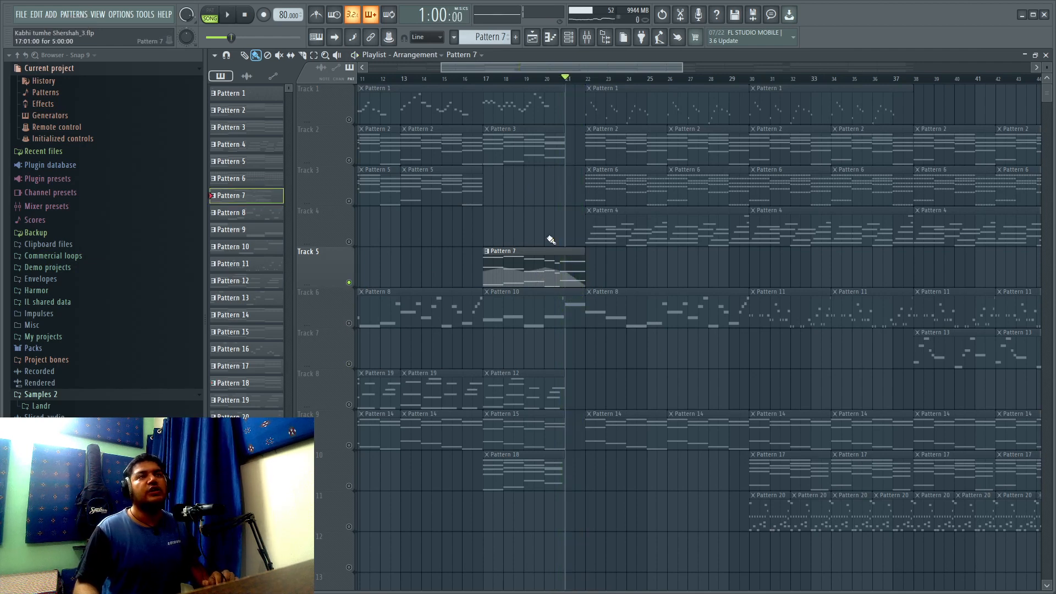
double_click(494, 285)
left_click(255, 383)
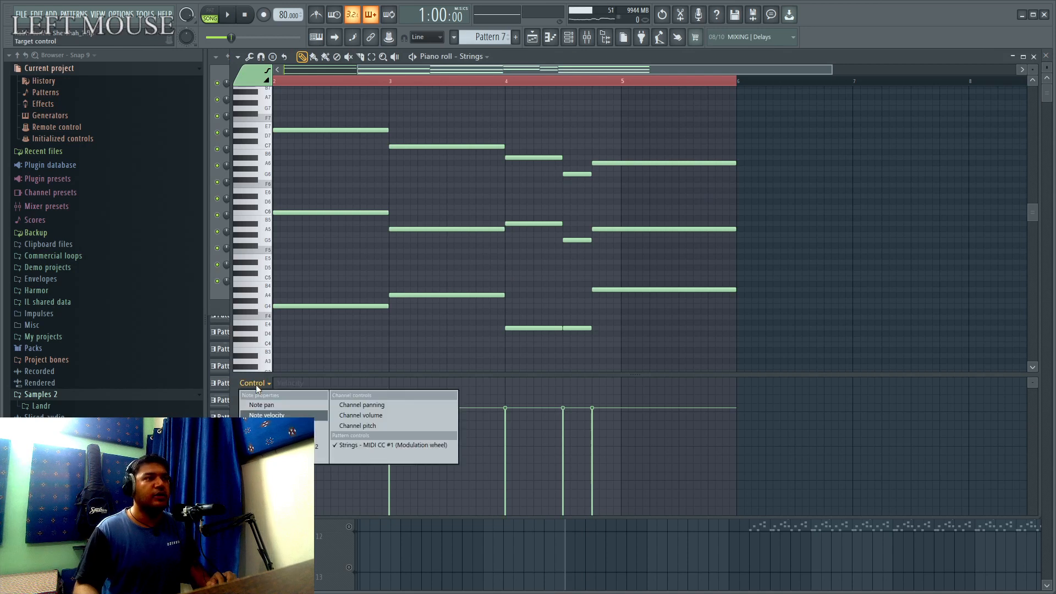
left_click(357, 445)
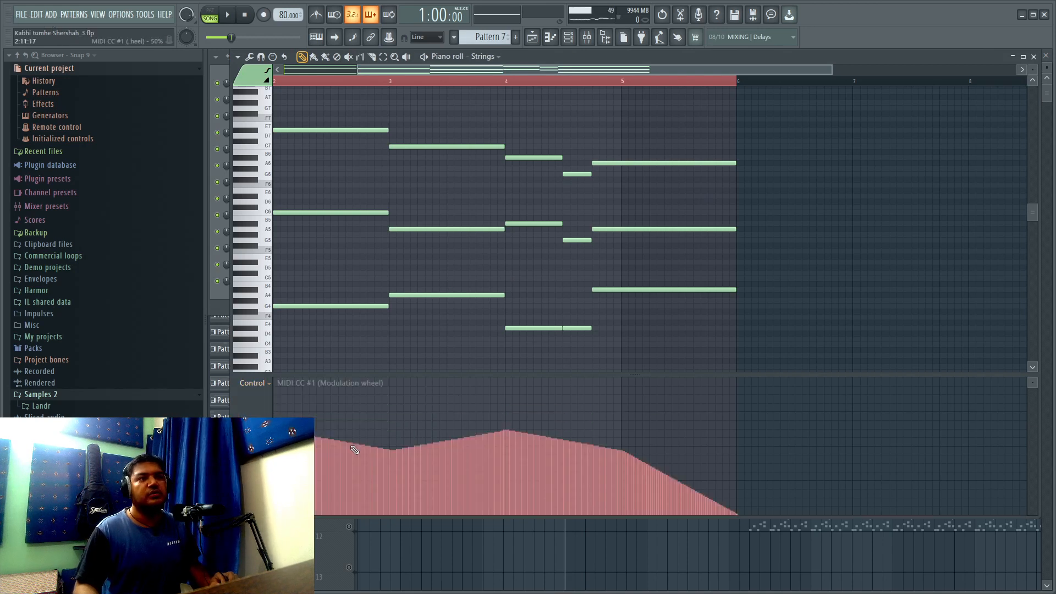
scroll(567, 446, "down", 2)
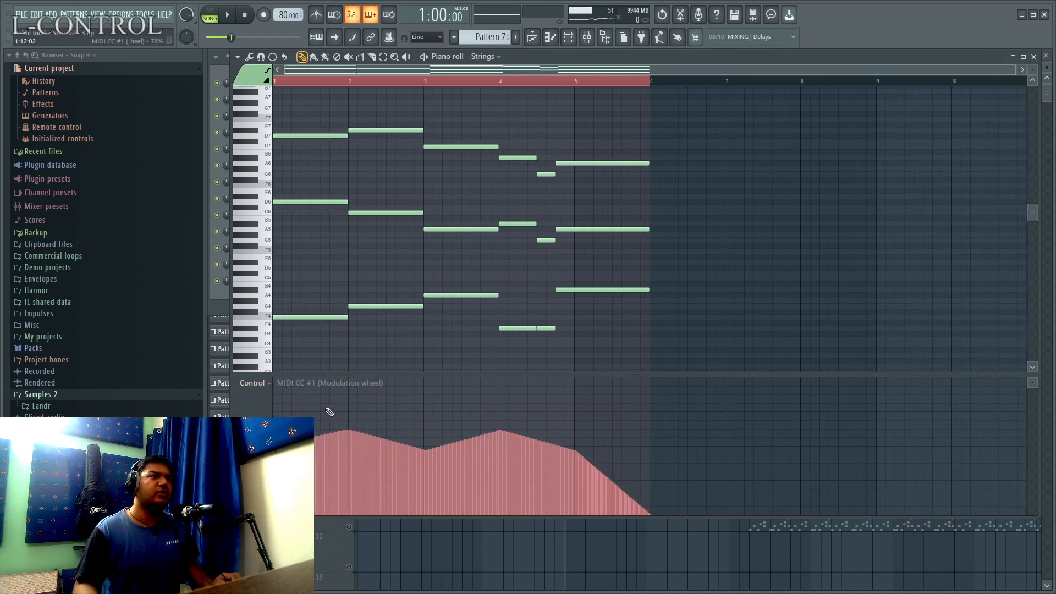
scroll(329, 411, "down", 2)
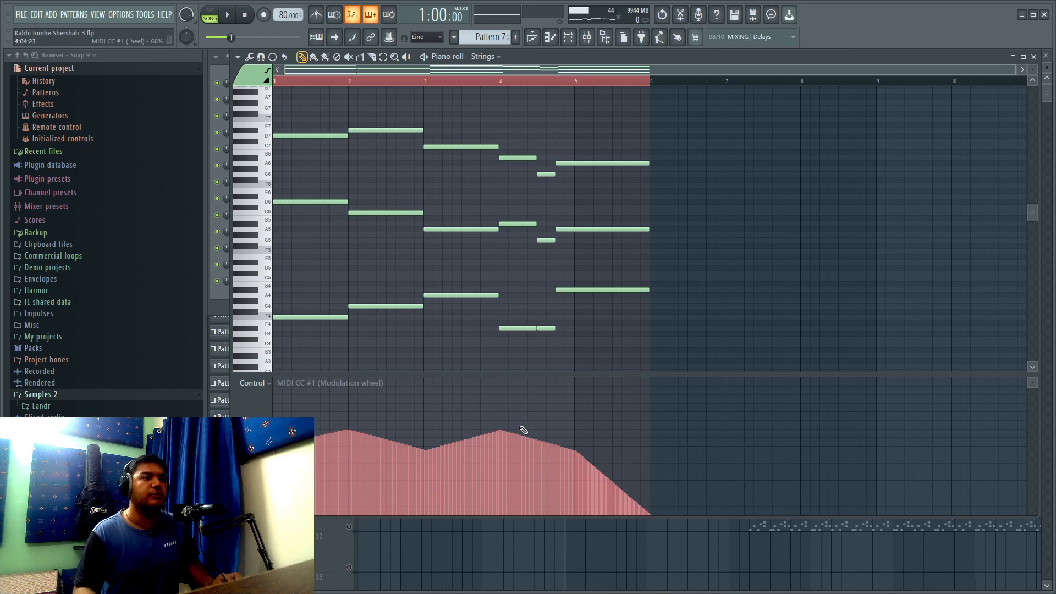
Return to the playlist, unmute all tracks, and play the full song from bar 22, stopping after a few bars.
left_click(532, 37)
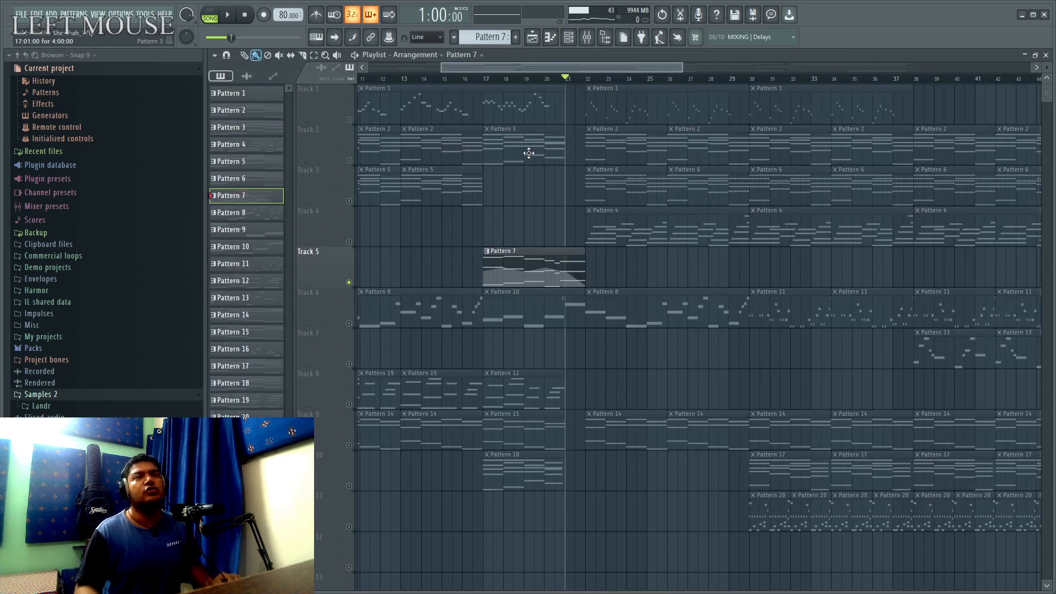
right_click(349, 283)
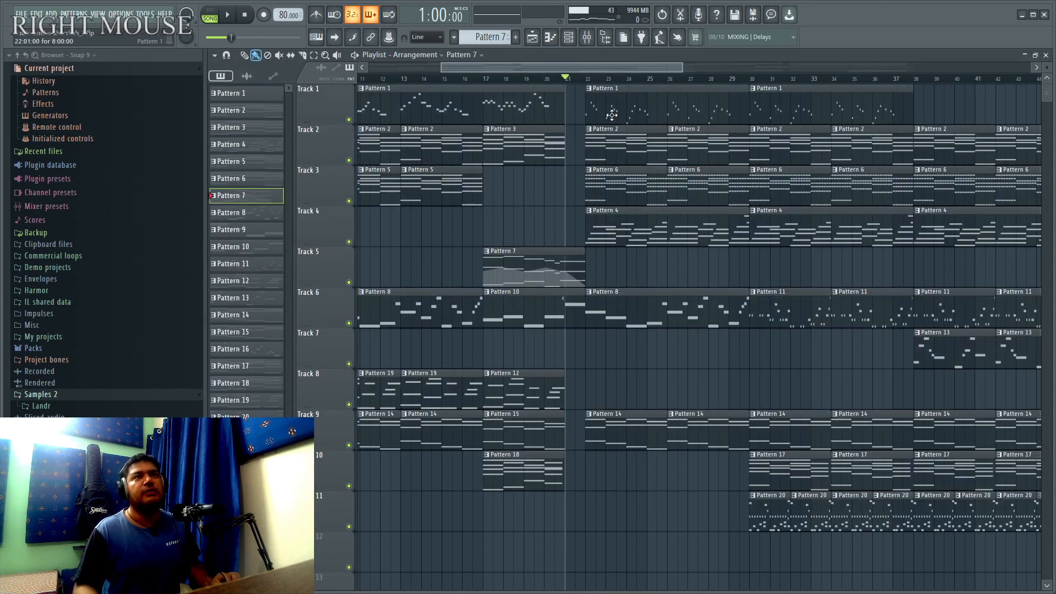
scroll(762, 347, "down", 3)
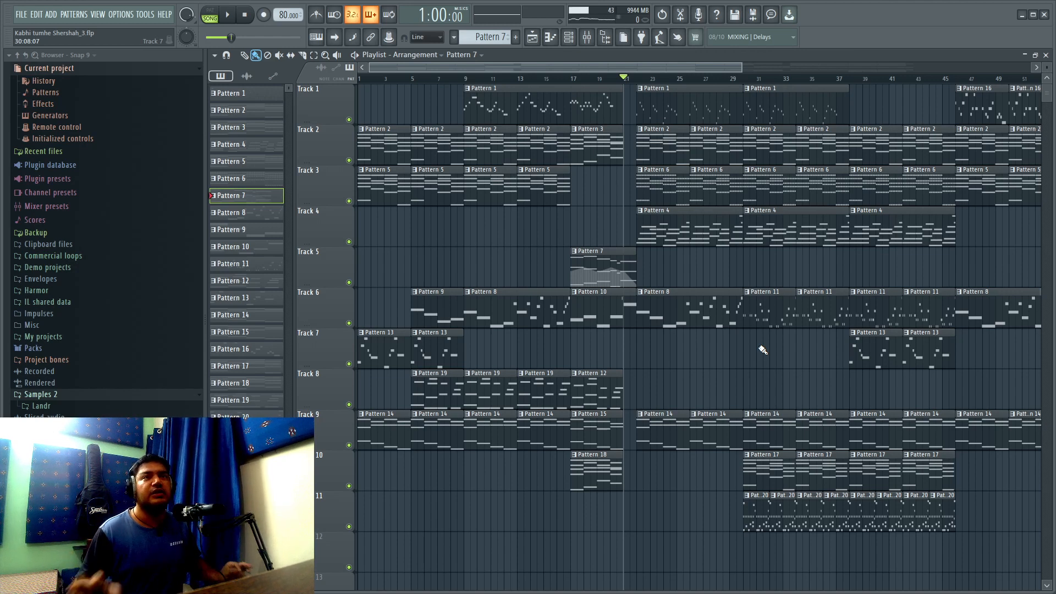
left_click(643, 82)
key("space")
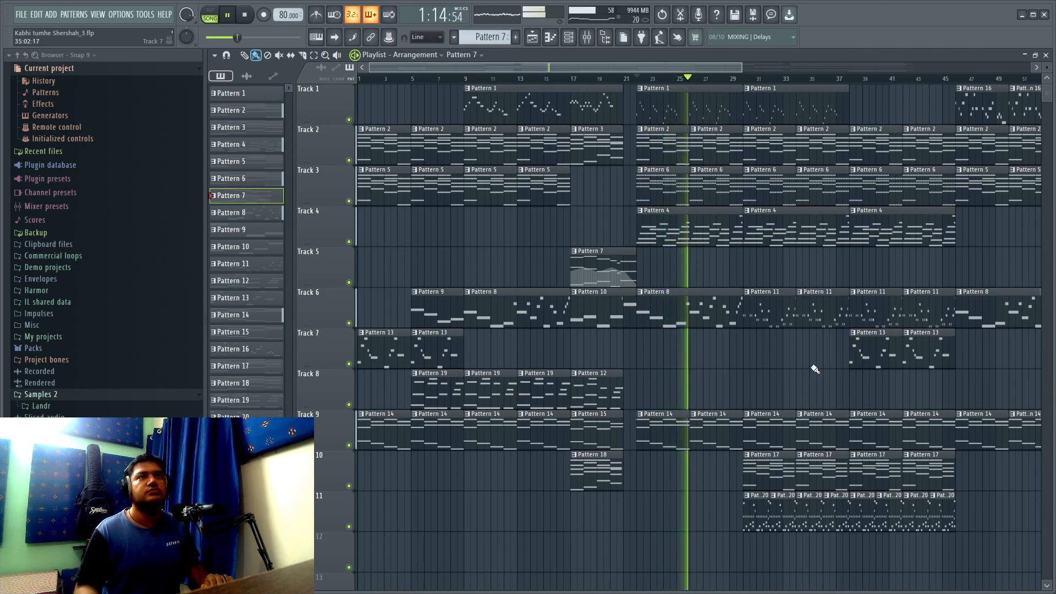
key("space")
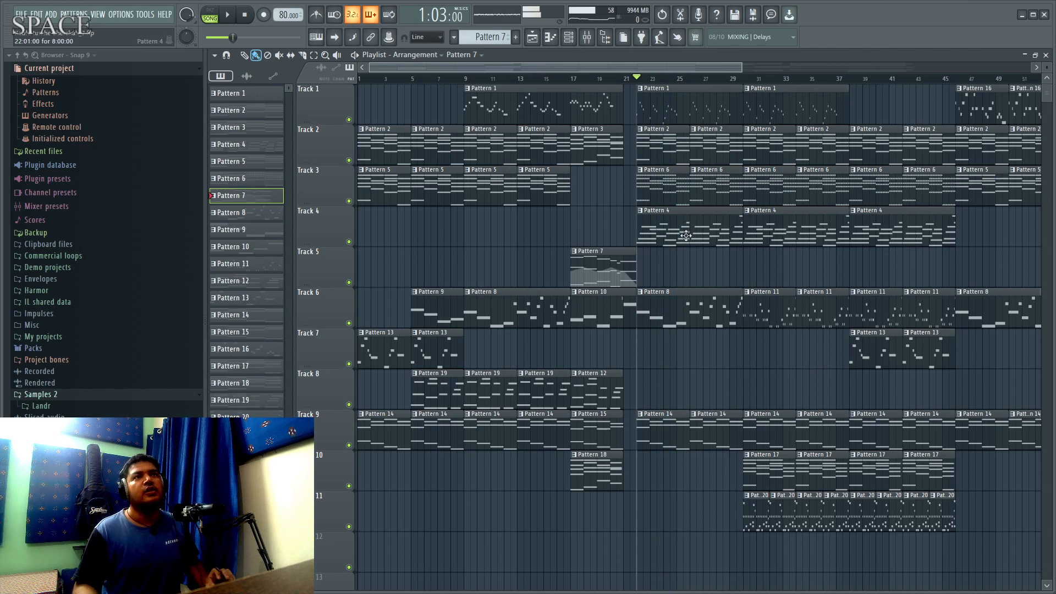
Open the Pattern 6 clip on Track 3 and view its Guitar notes in the piano roll.
left_click(660, 141)
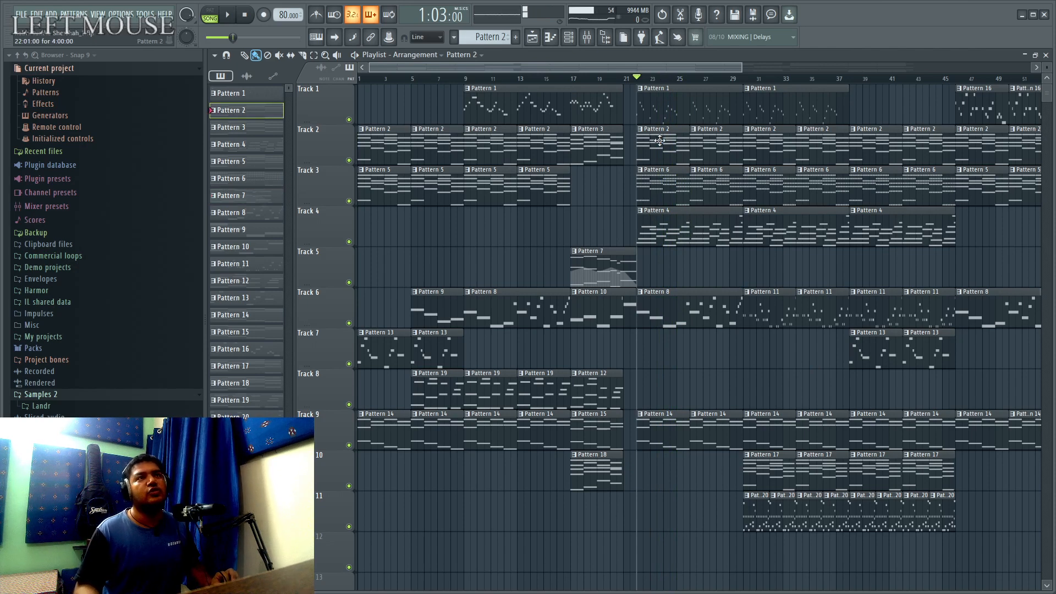
double_click(665, 176)
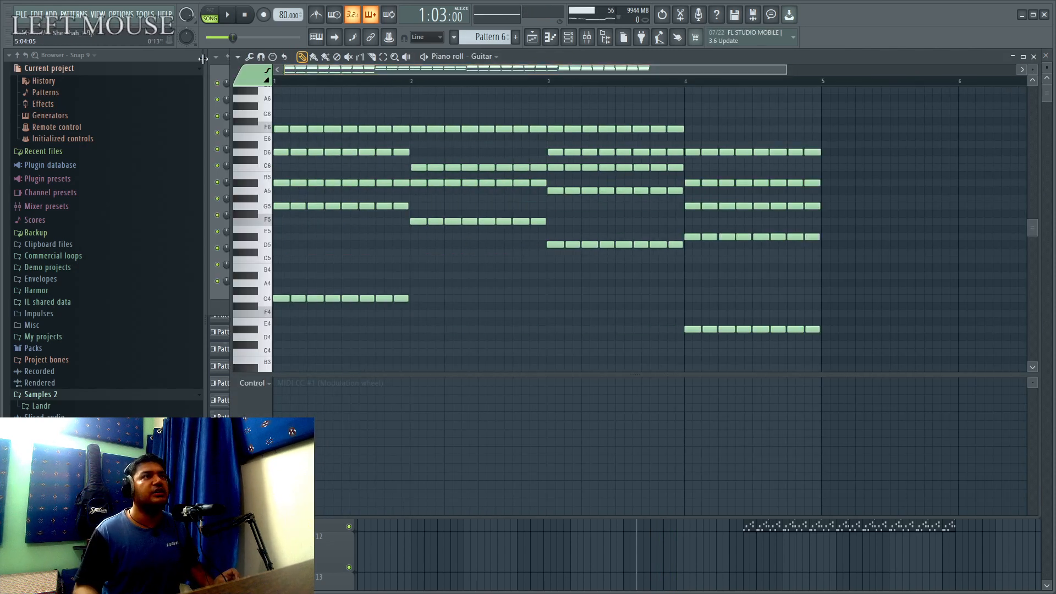
scroll(451, 297, "down", 1)
scroll(497, 302, "up", 1)
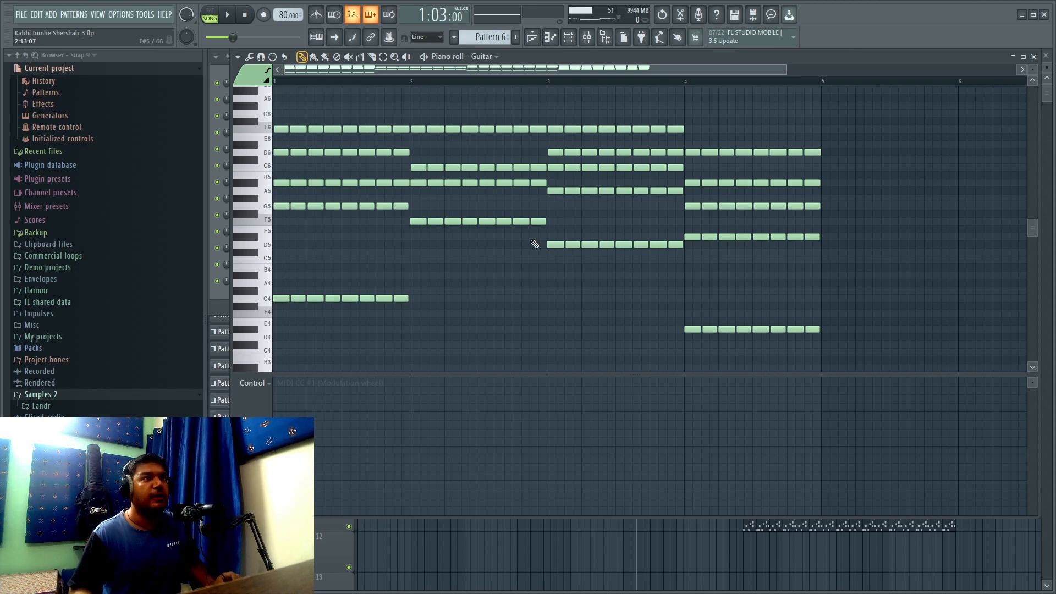
Play Pattern 6 alone in pattern mode, stop playback, and show the Guitar channel's Kontakt instrument.
left_click(209, 14)
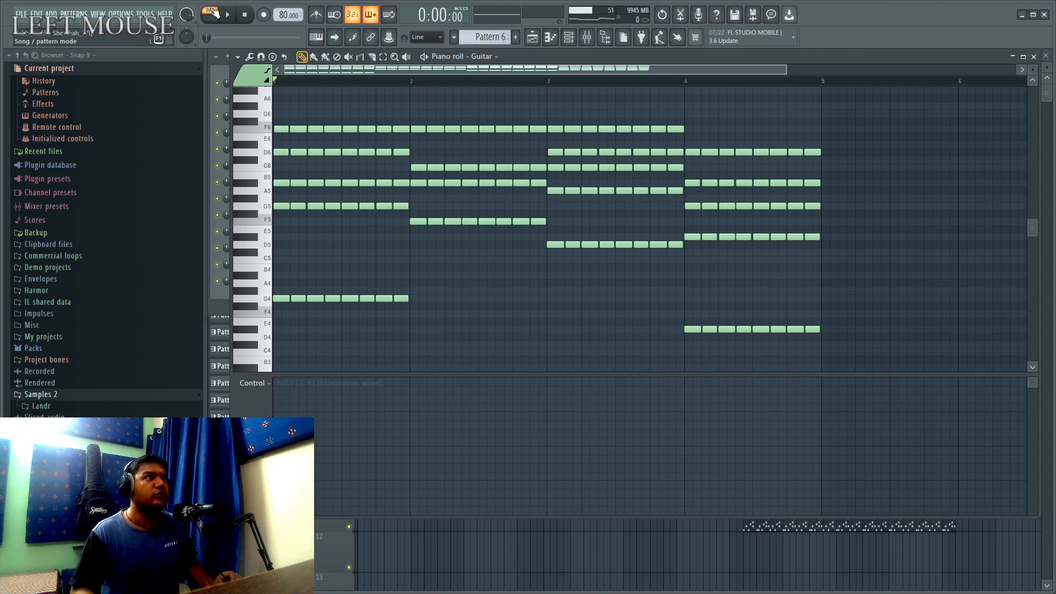
left_click(227, 16)
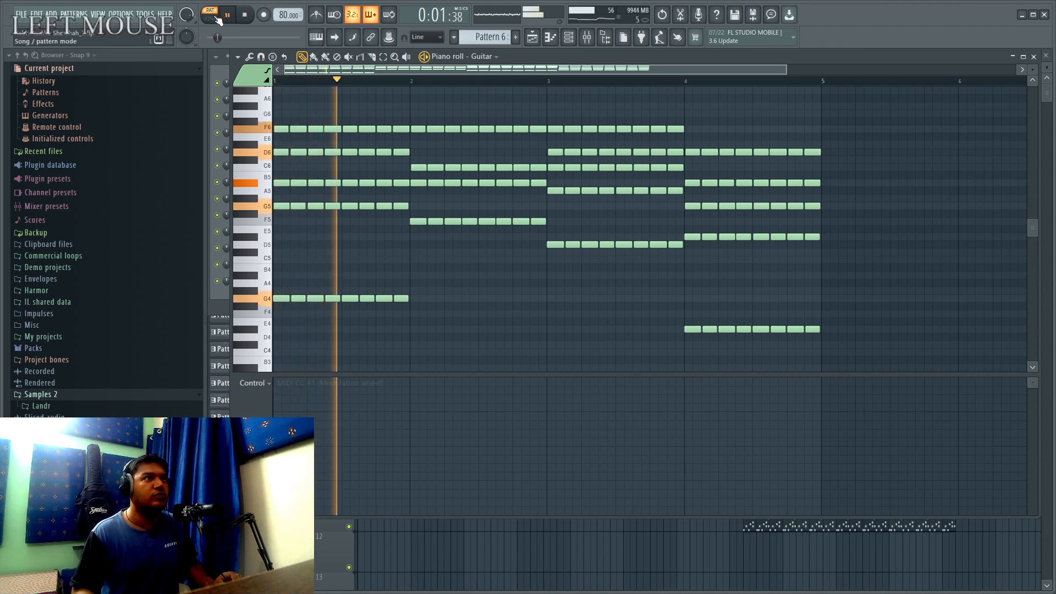
left_click(245, 15)
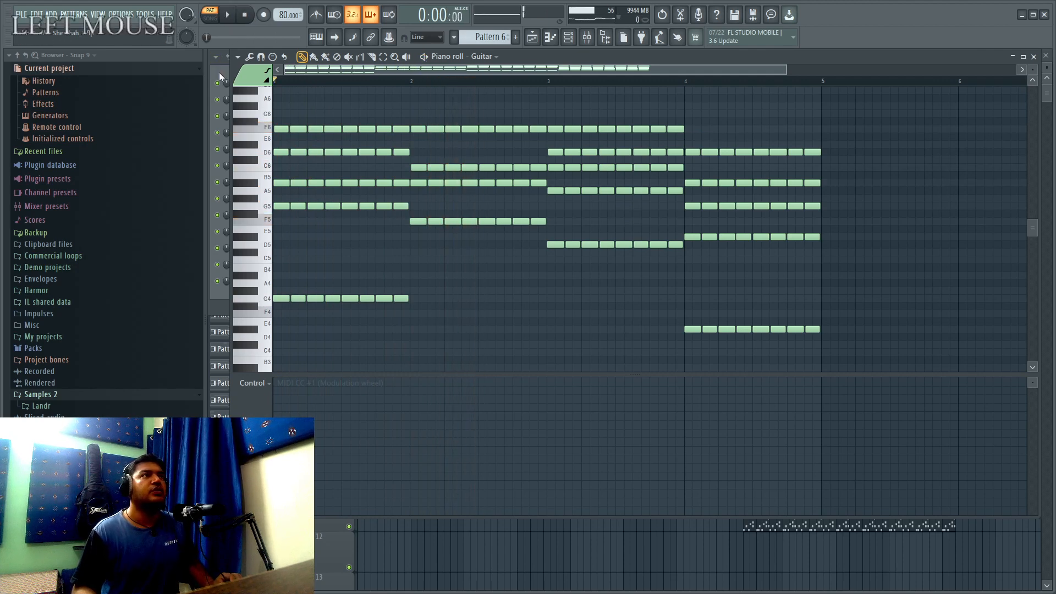
left_click(219, 72)
left_click(289, 182)
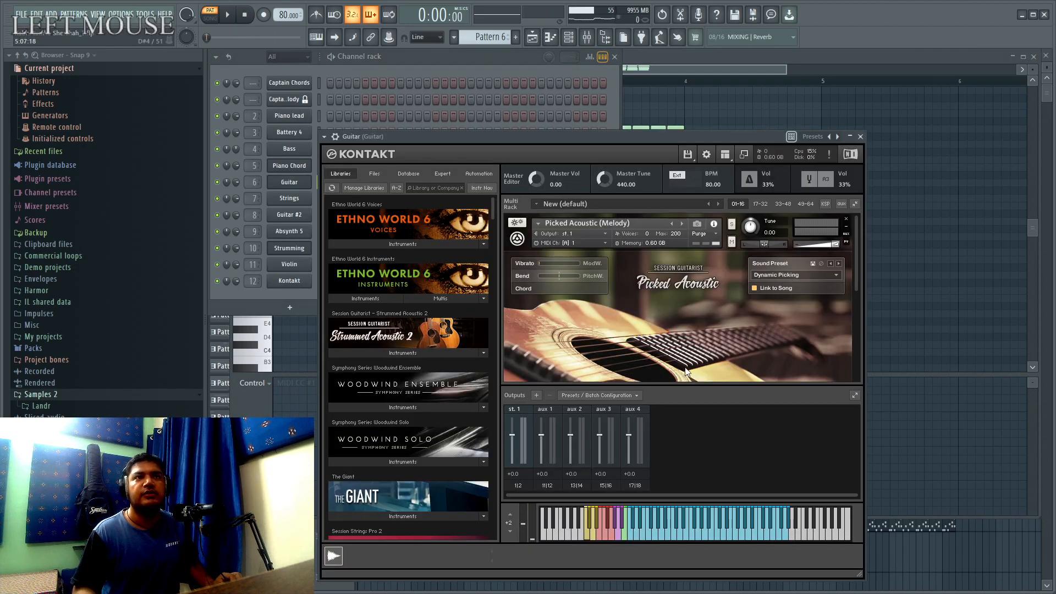
Return to the playlist, make Pattern 4 active, and set the song-mode playback position to bar 22.
left_click(535, 39)
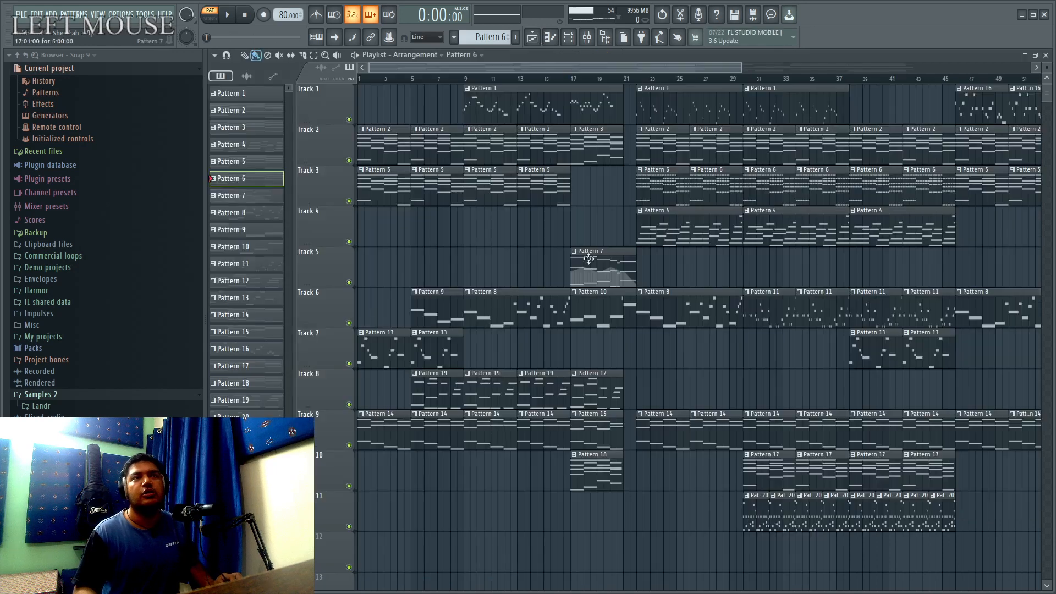
left_click(667, 225)
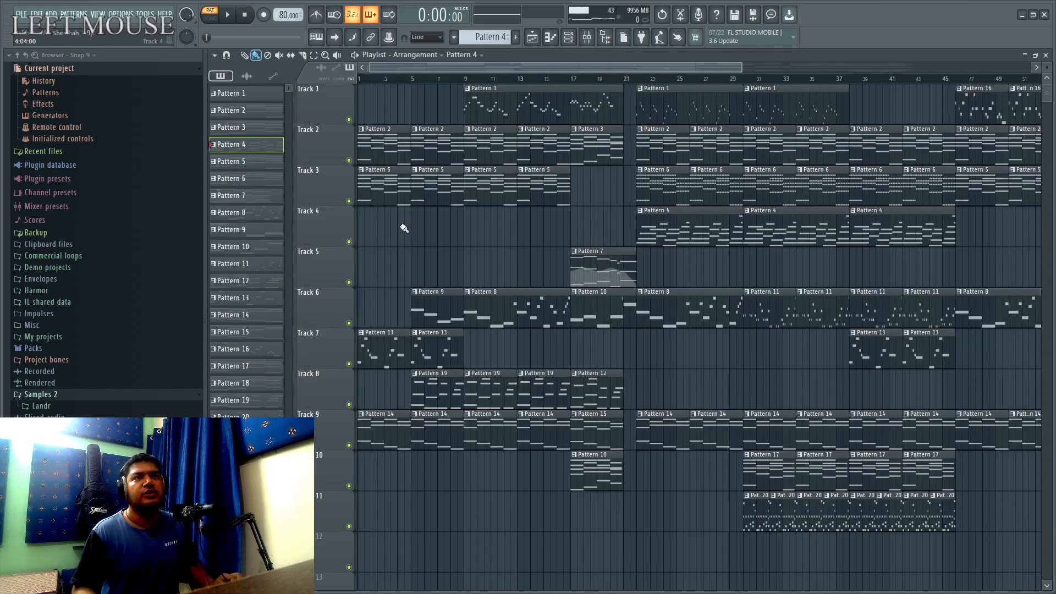
key("l")
left_click(642, 81)
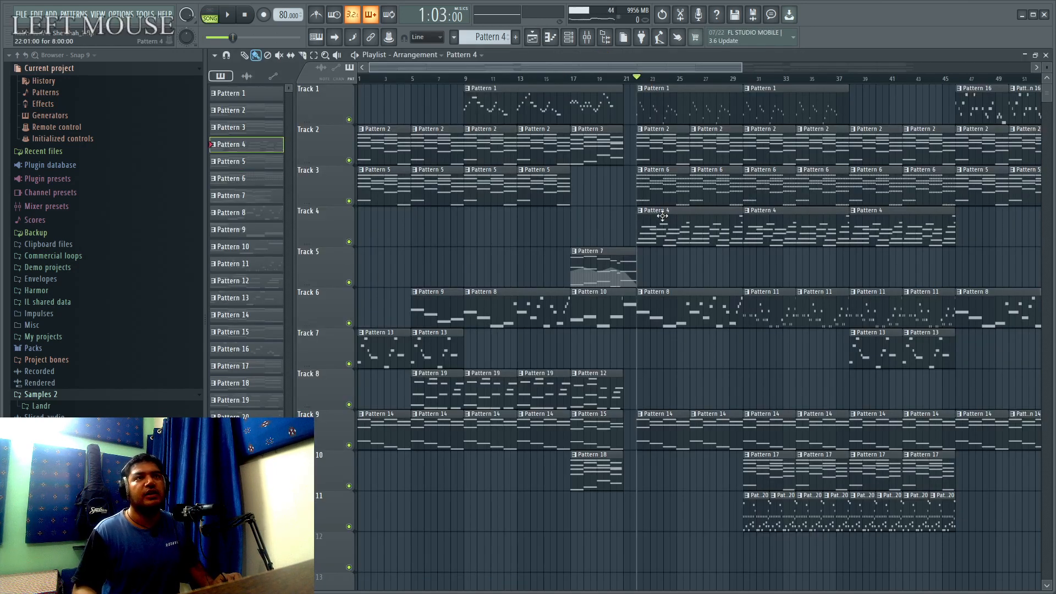
Show the Guitar #2 channel's Kontakt instrument and examine its melody articulations and Tonight patterns.
left_click(583, 43)
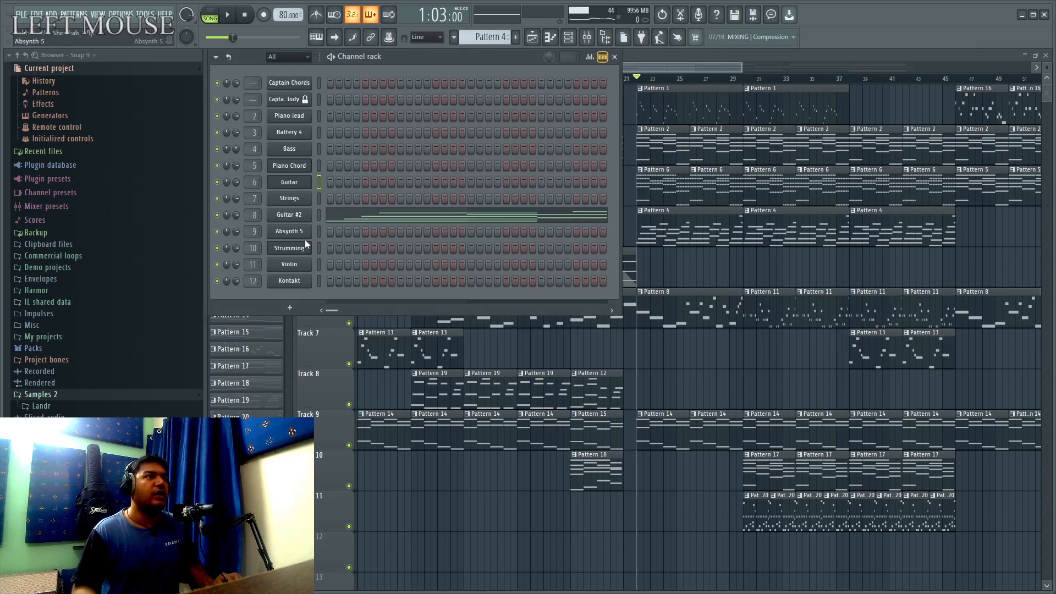
left_click(298, 216)
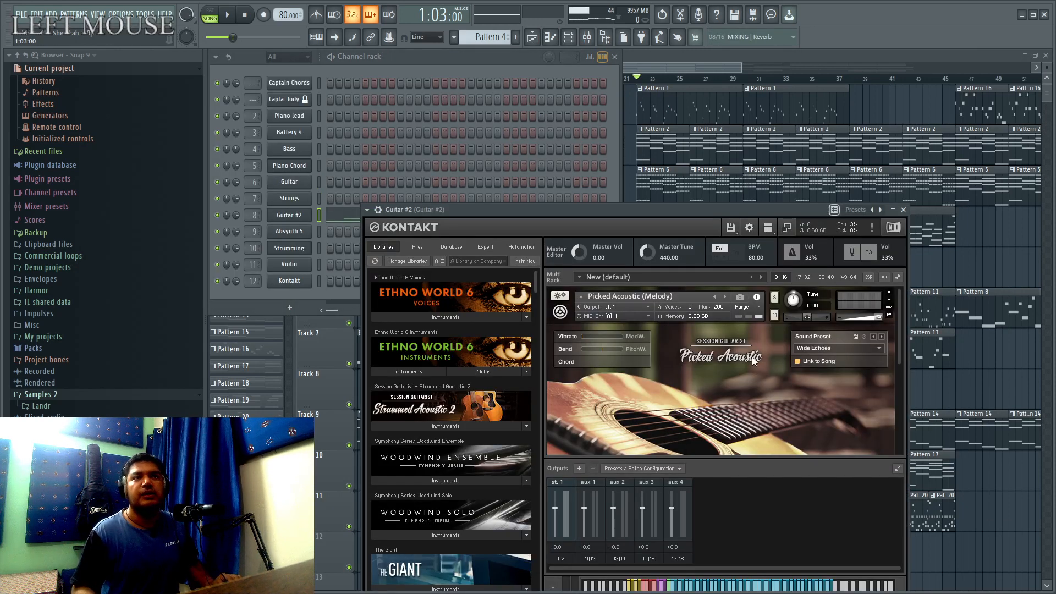
left_click_drag(678, 210, 609, 123)
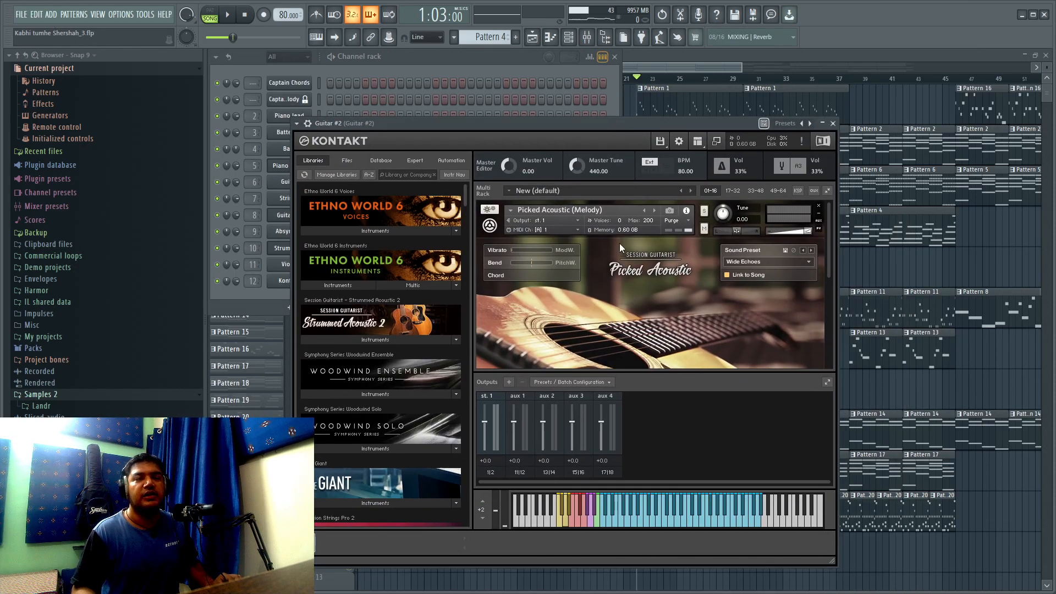
scroll(621, 266, "down", 5)
scroll(620, 266, "down", 2)
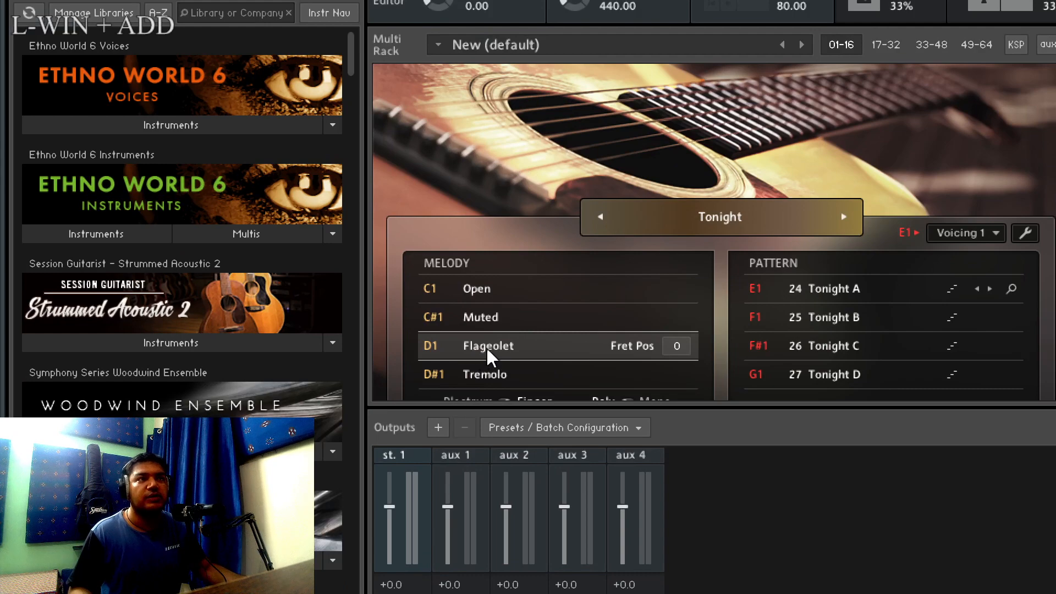
key("super+minus")
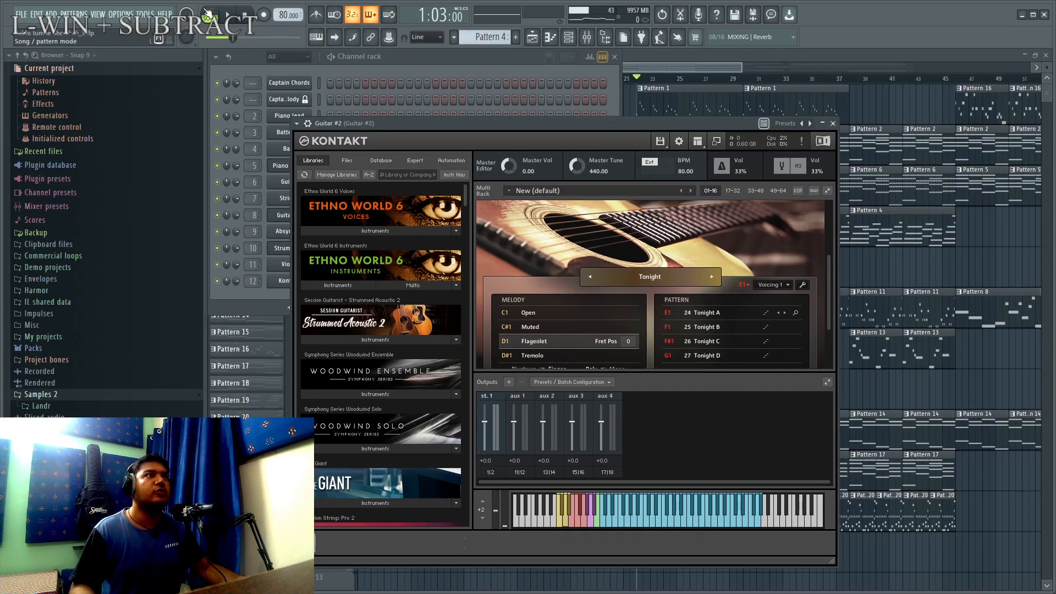
Play Pattern 4 alone in pattern mode while viewing the Guitar #2 notes in the piano roll, and stop playback.
left_click(226, 14)
left_click(335, 68)
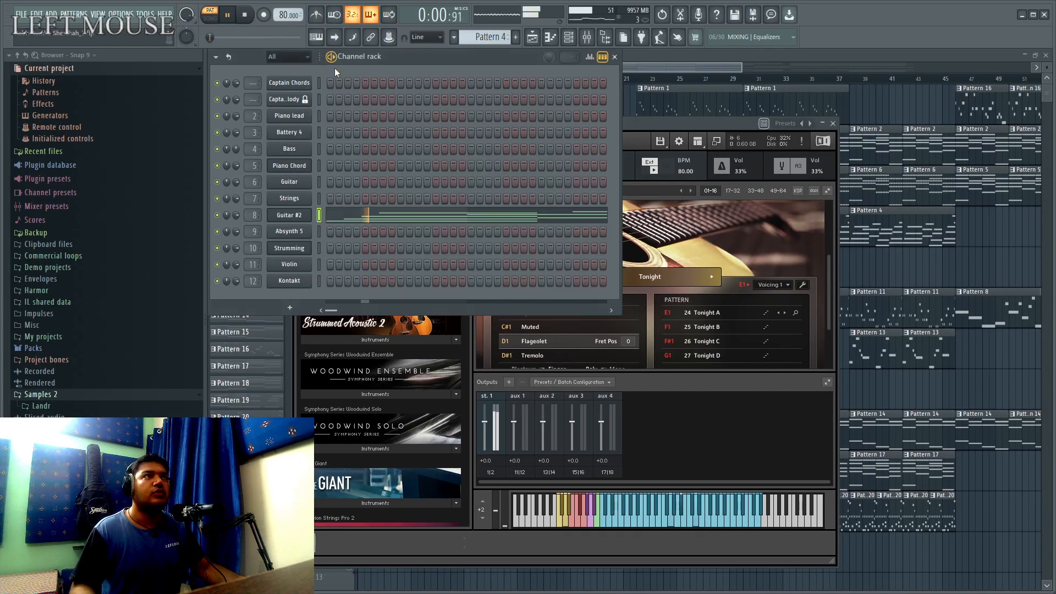
left_click(382, 214)
key("super+plus")
key("super+minus")
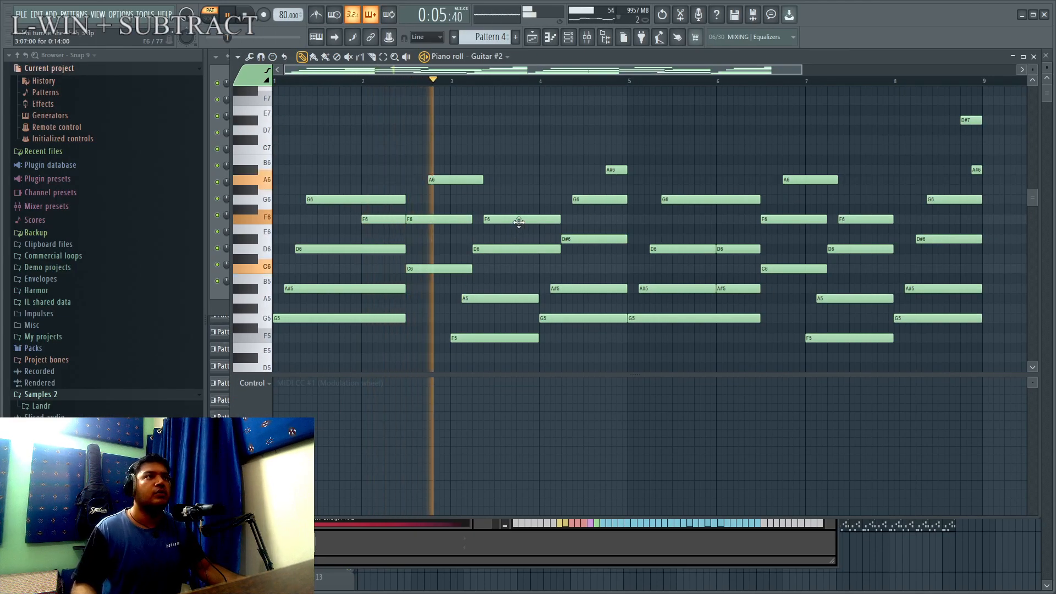
scroll(594, 189, "down", 1)
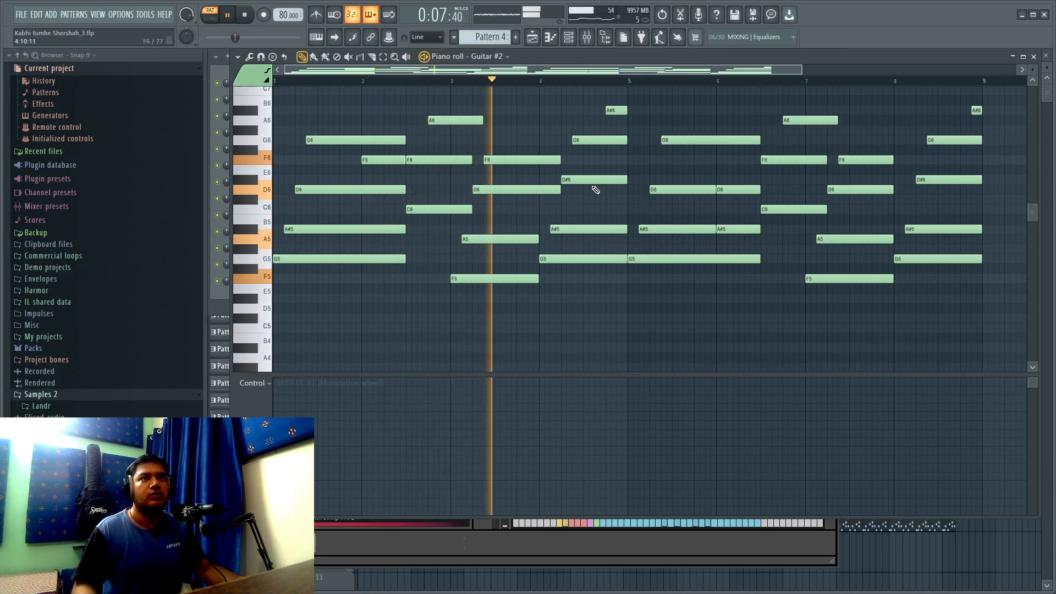
scroll(595, 190, "up", 1)
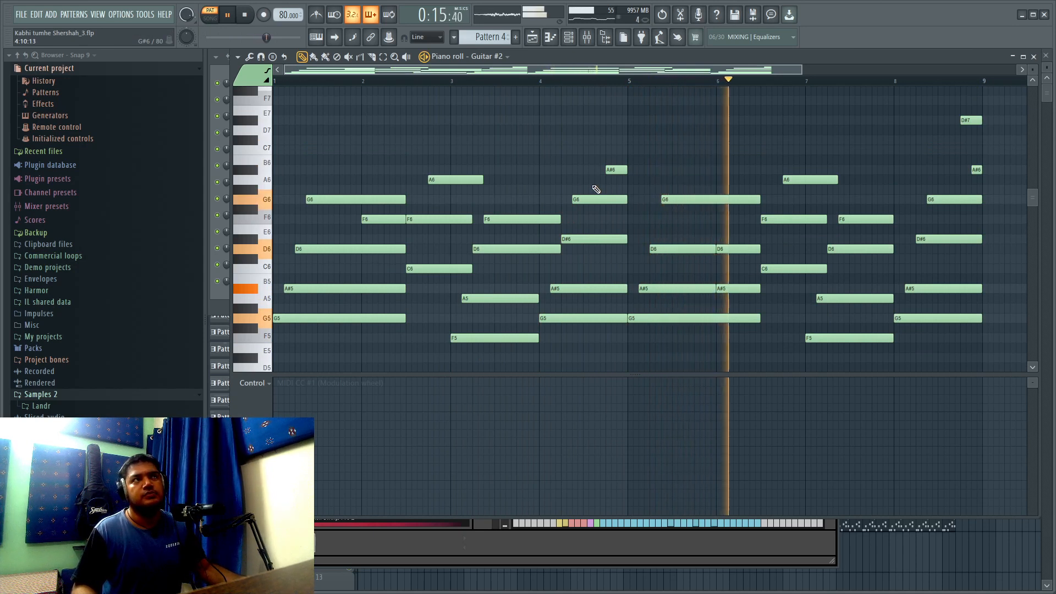
left_click(244, 14)
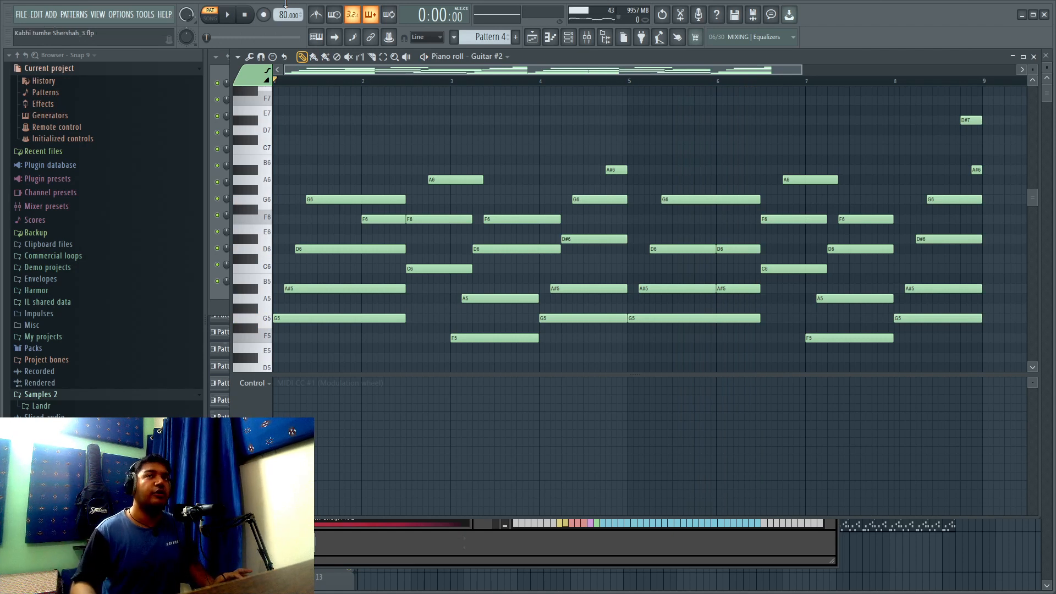
Close the piano roll, return to the playlist in song mode at bar 22, and make Pattern 8 active.
left_click(1034, 57)
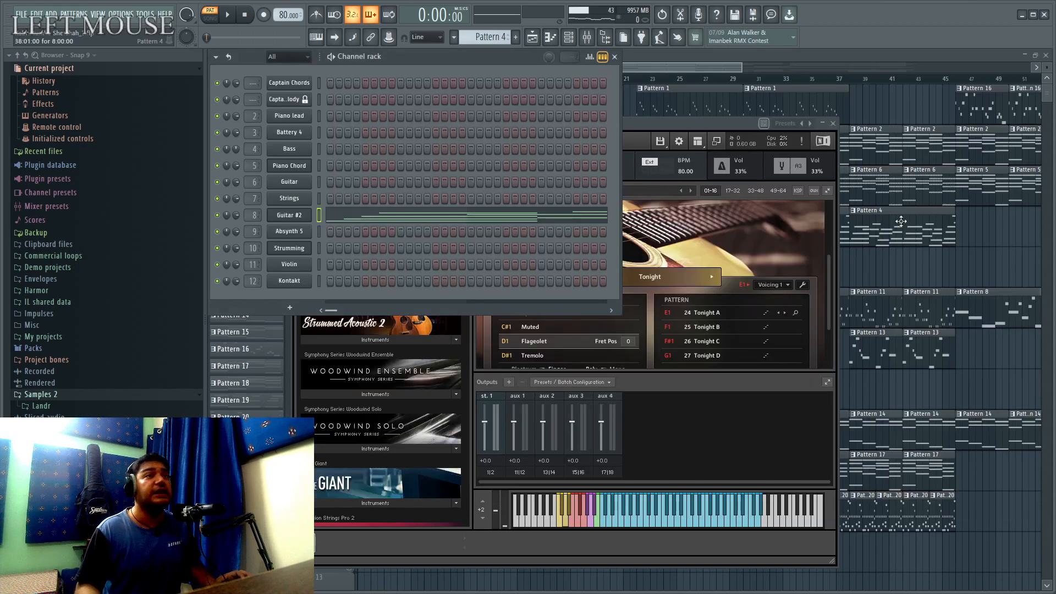
left_click(676, 65)
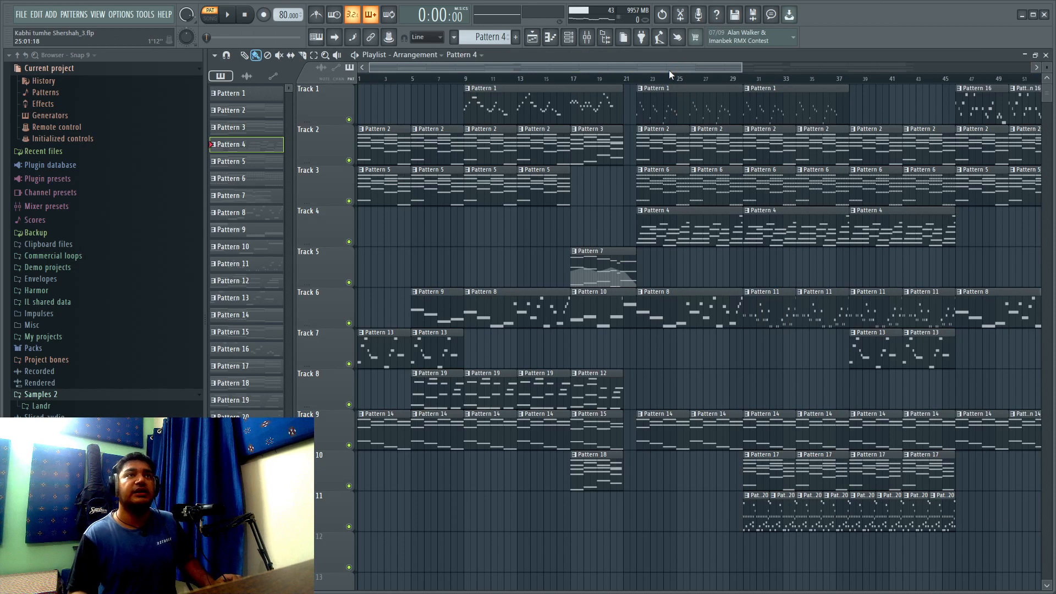
left_click(641, 80)
left_click(685, 311)
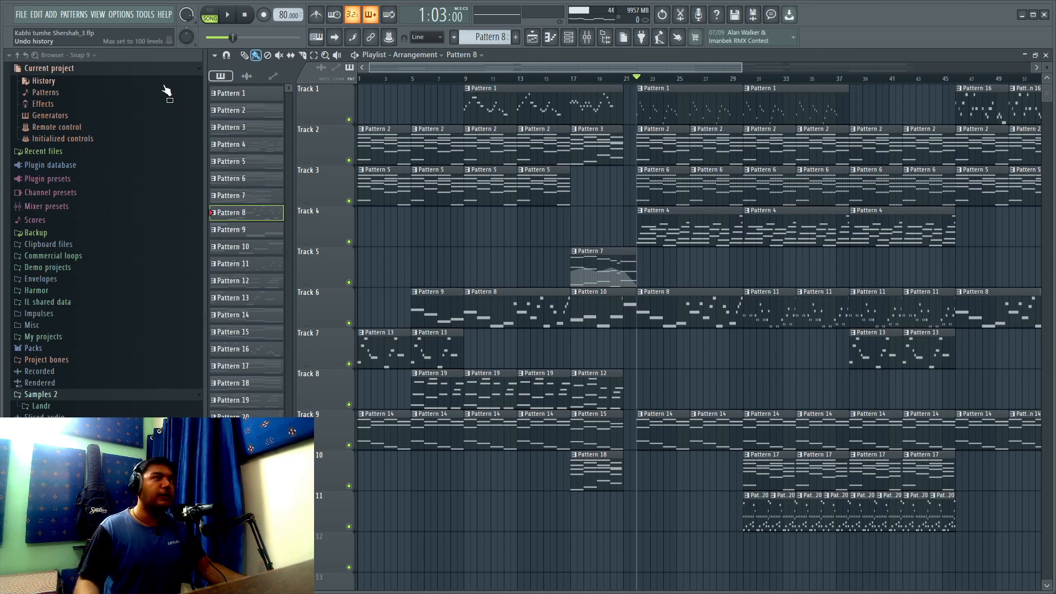
Play the arrangement in song mode from bar 22, and stop playback.
left_click(229, 17)
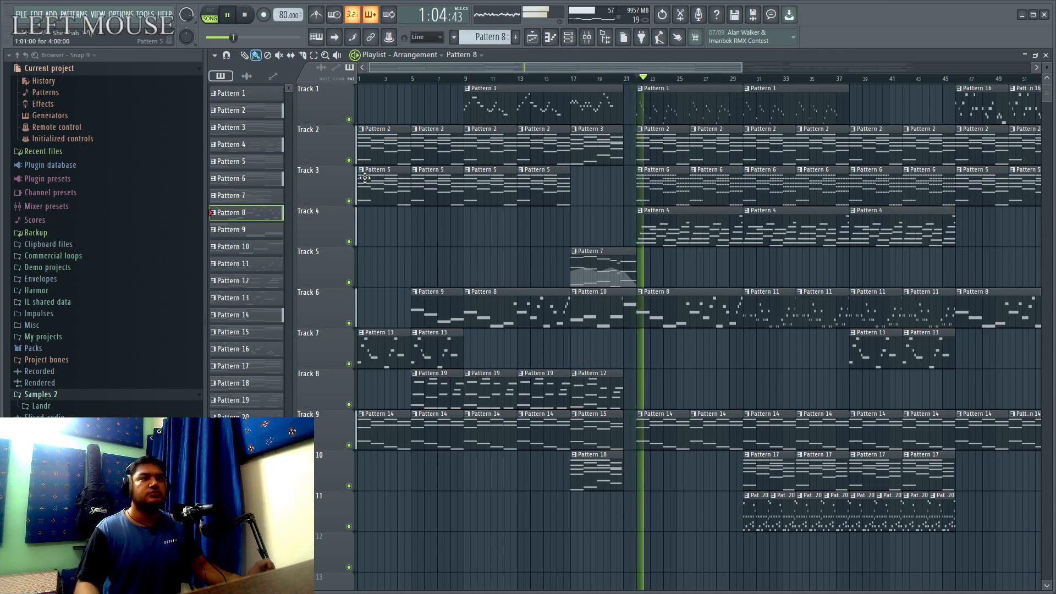
left_click(246, 16)
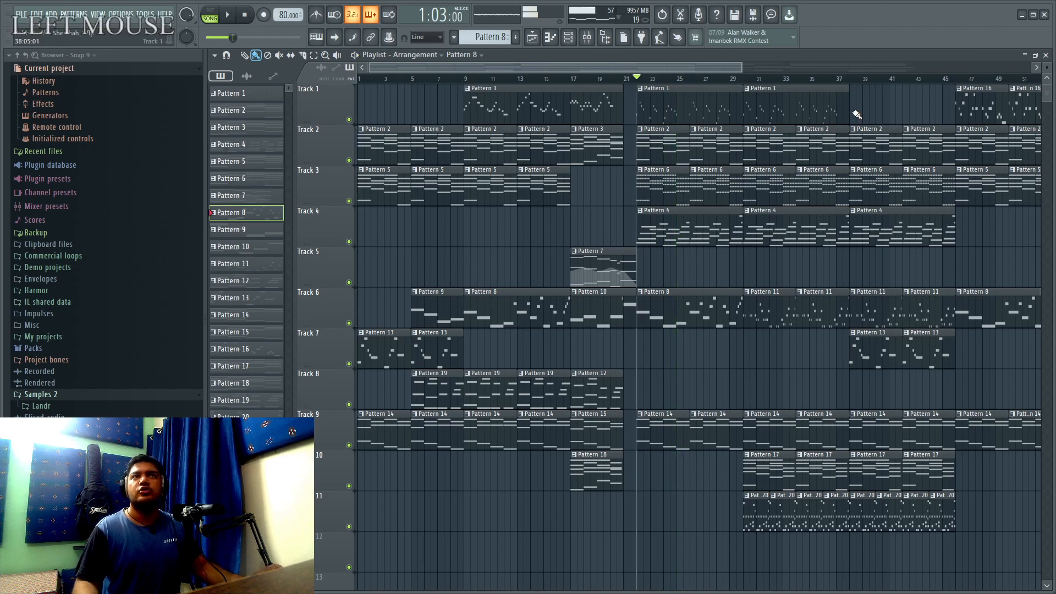
Make Pattern 20 on Track 11 active and show the Battery 4 channel's drum instrument.
left_click_drag(727, 69, 804, 70)
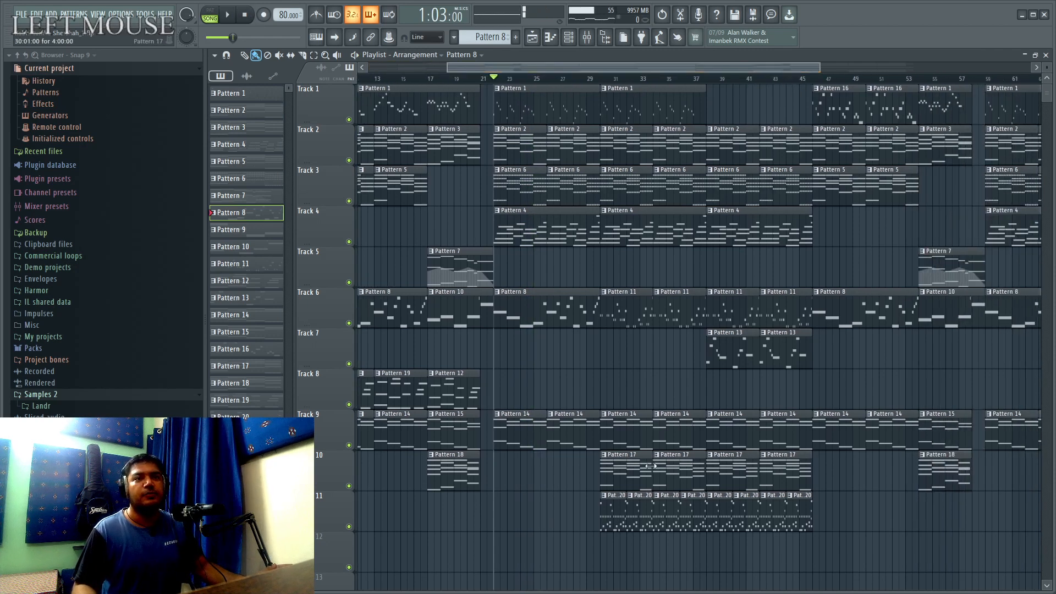
left_click(618, 528)
left_click(569, 37)
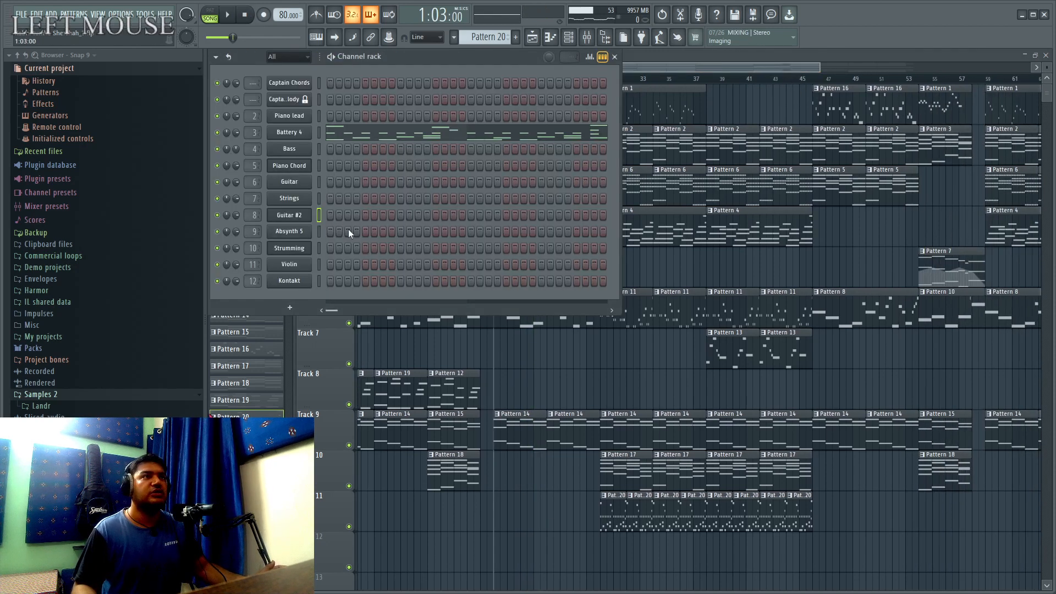
left_click(289, 133)
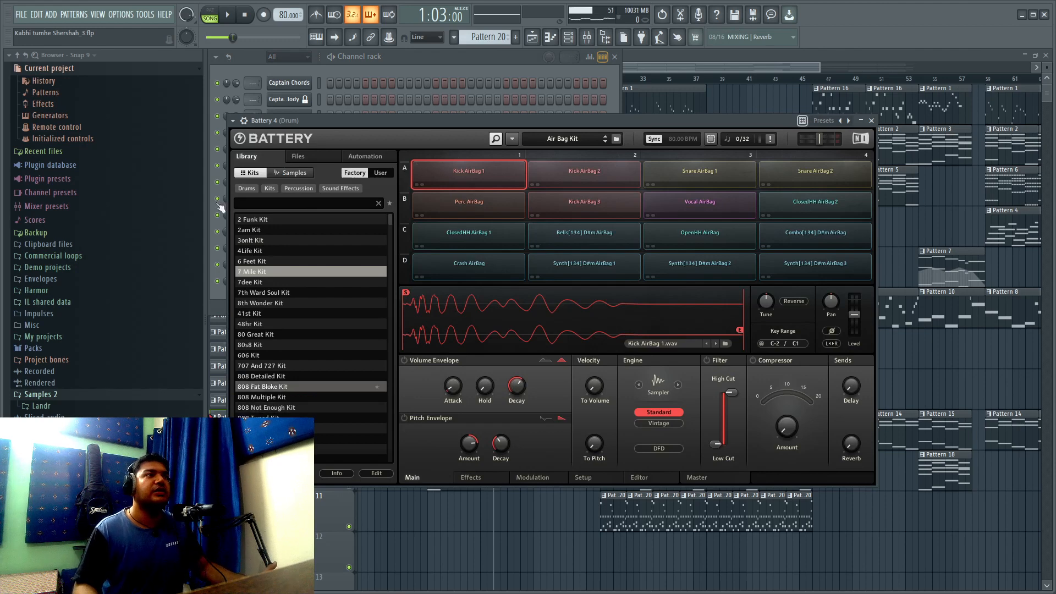
Play Pattern 20 alone in pattern mode, show the Battery 4 notes in the piano roll, and stop playback.
left_click(218, 11)
left_click(226, 14)
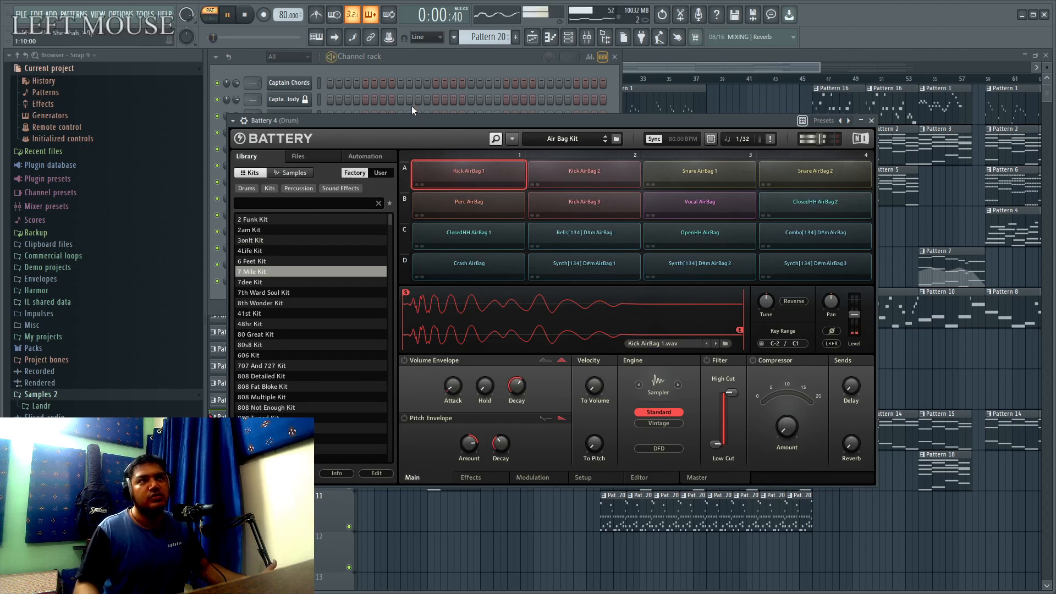
left_click_drag(421, 124, 427, 259)
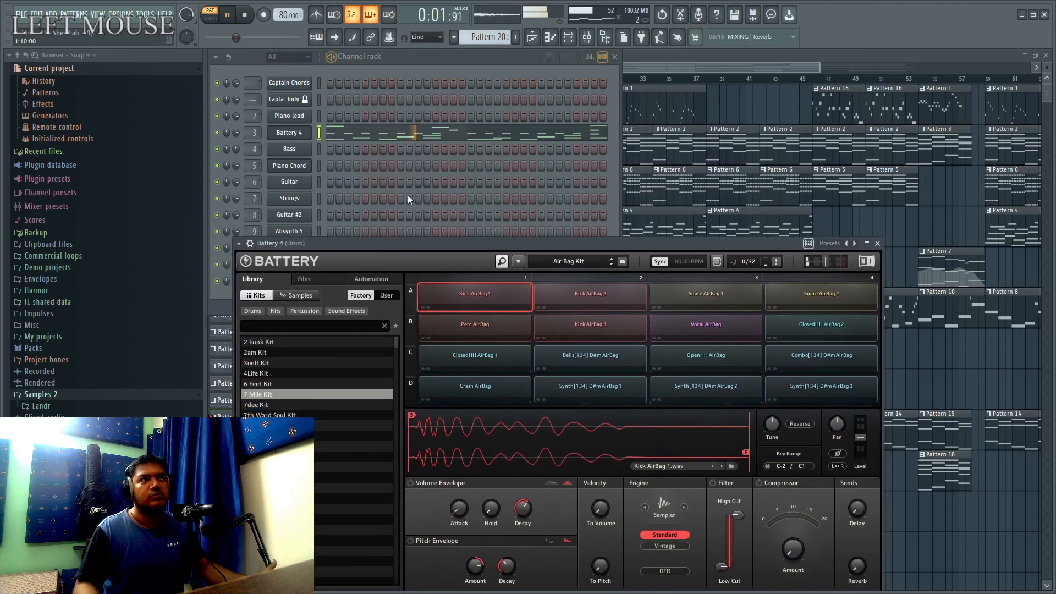
left_click(425, 133)
scroll(585, 291, "down", 2, "ctrl")
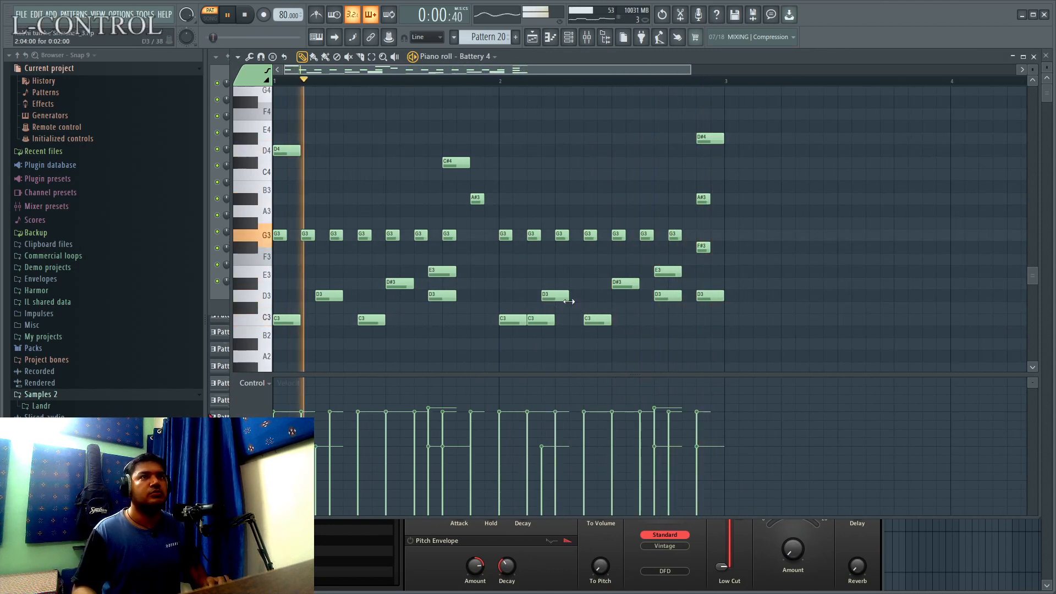
key("space")
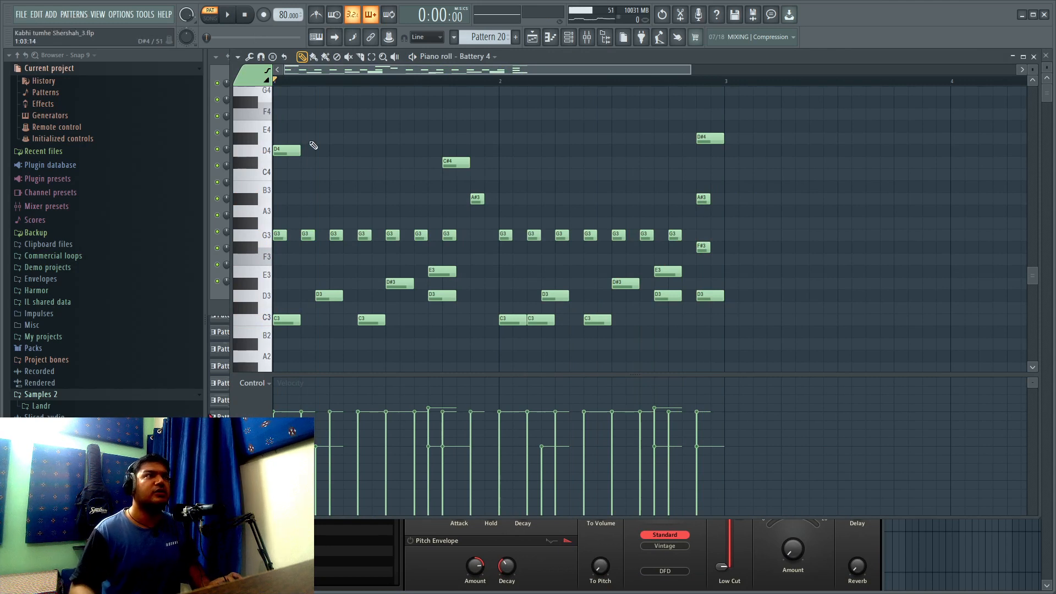
Audition individual Battery 4 drum sounds on the piano roll's keyboard.
left_click(263, 158)
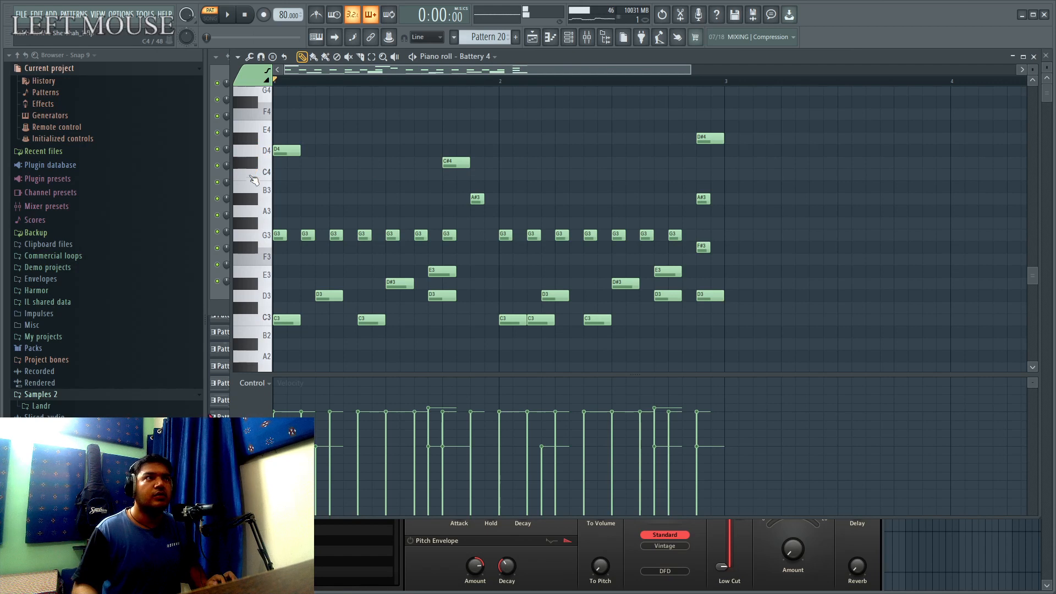
left_click(253, 145)
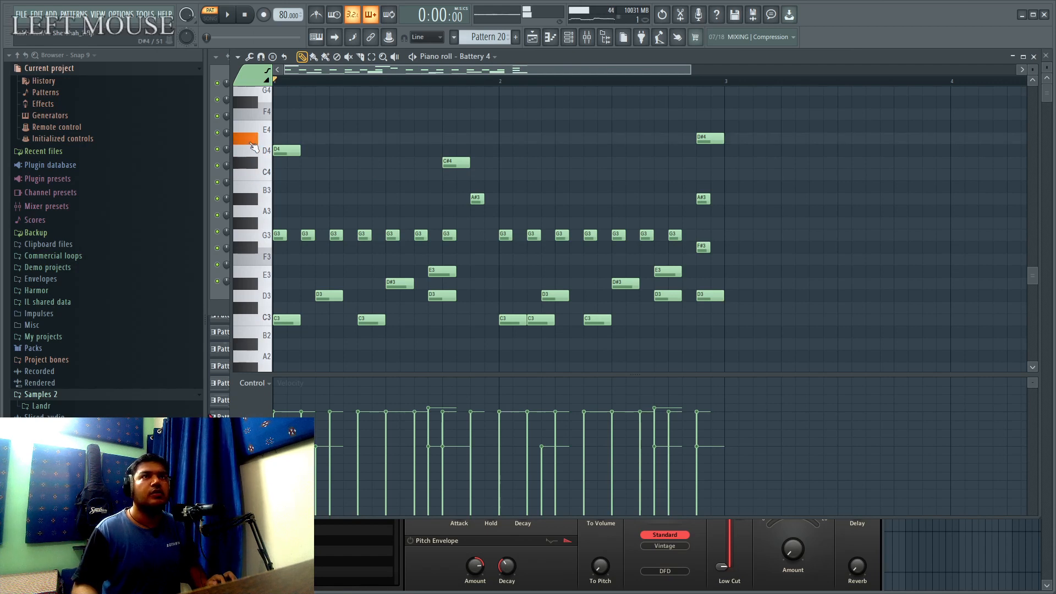
left_click(256, 208)
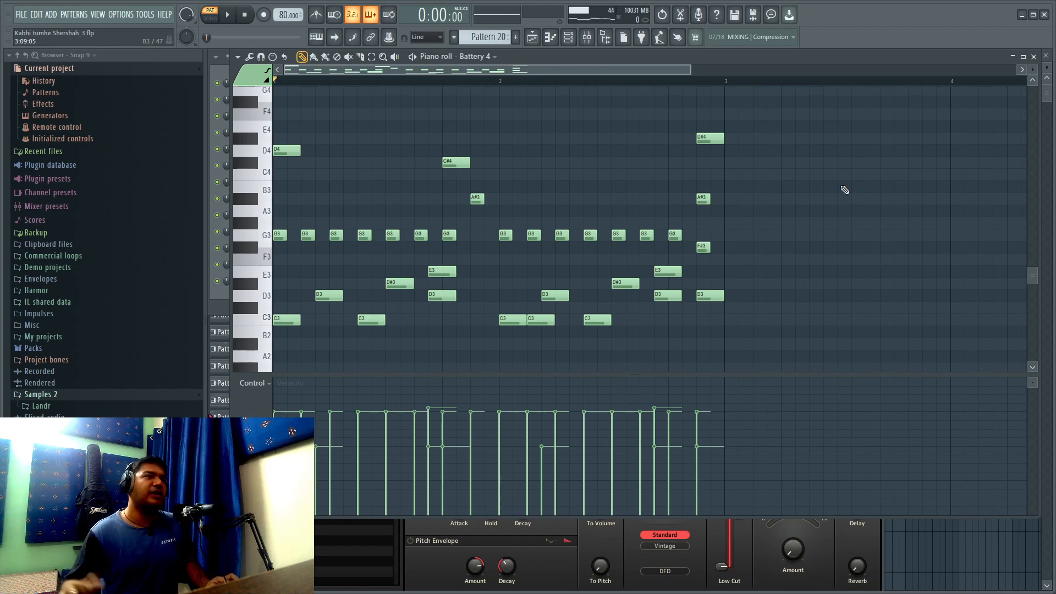
Return to the playlist, play the arrangement in song mode from bar 30, and stop playback.
left_click(532, 37)
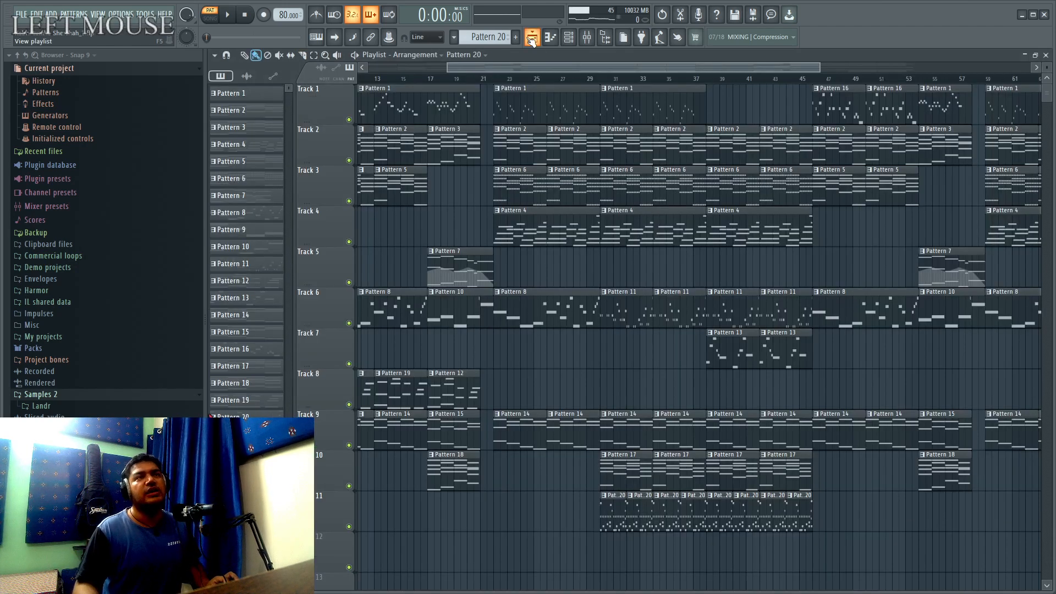
left_click(602, 79)
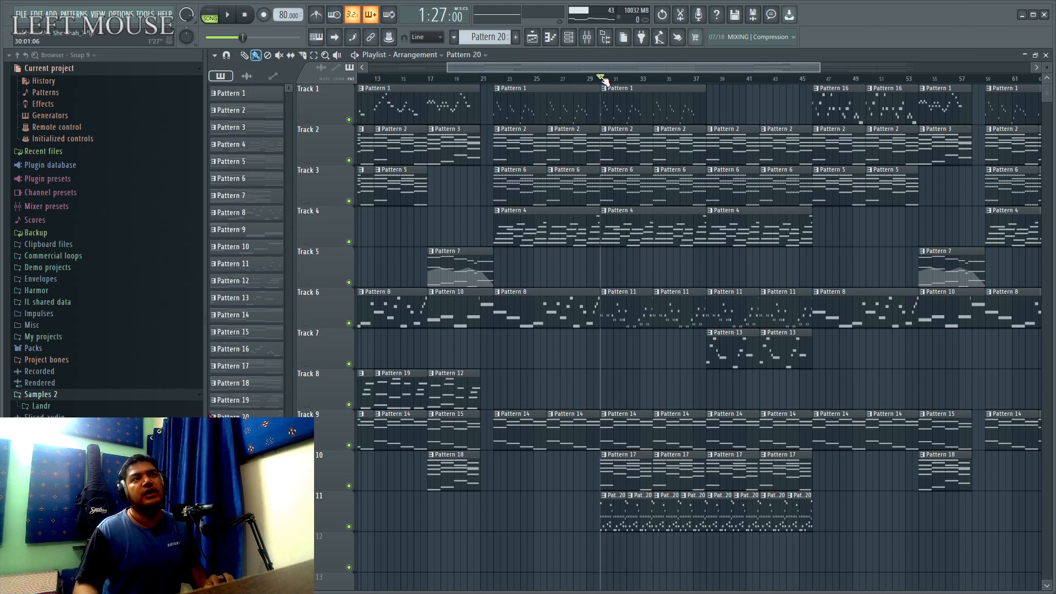
key("space")
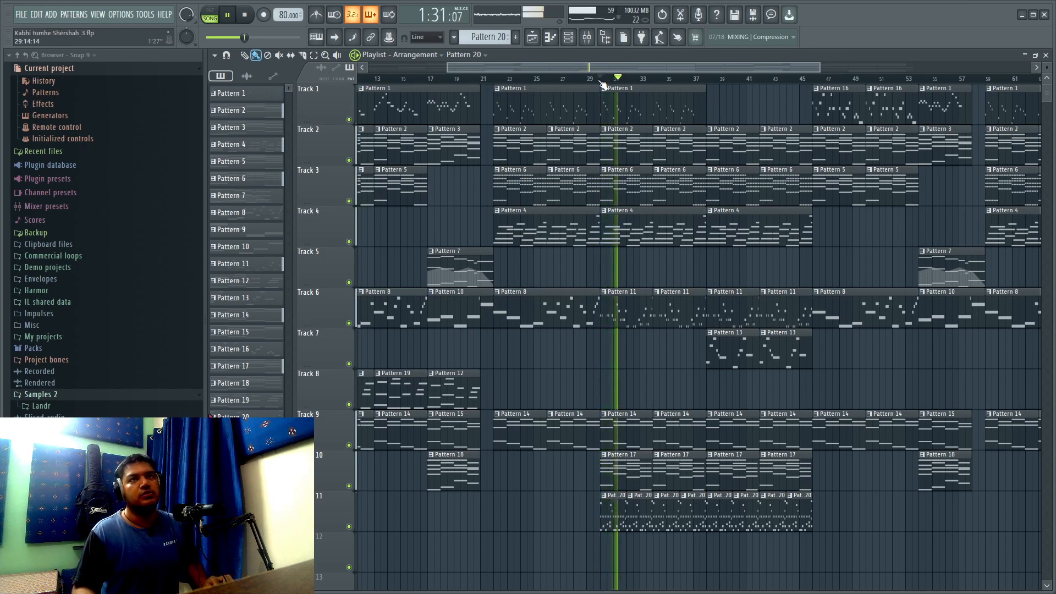
left_click_drag(602, 67, 647, 77)
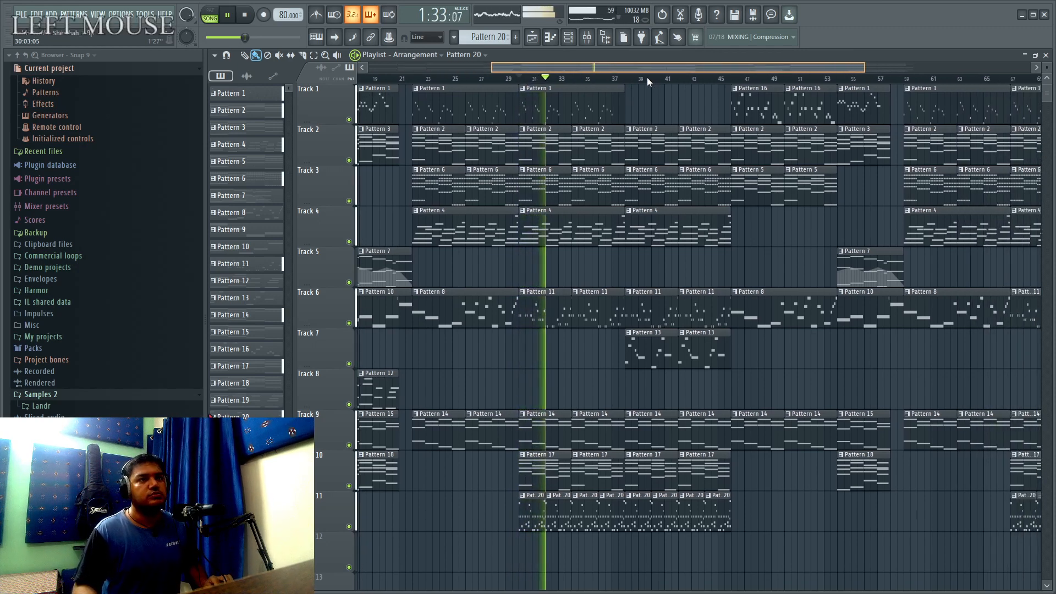
key("space")
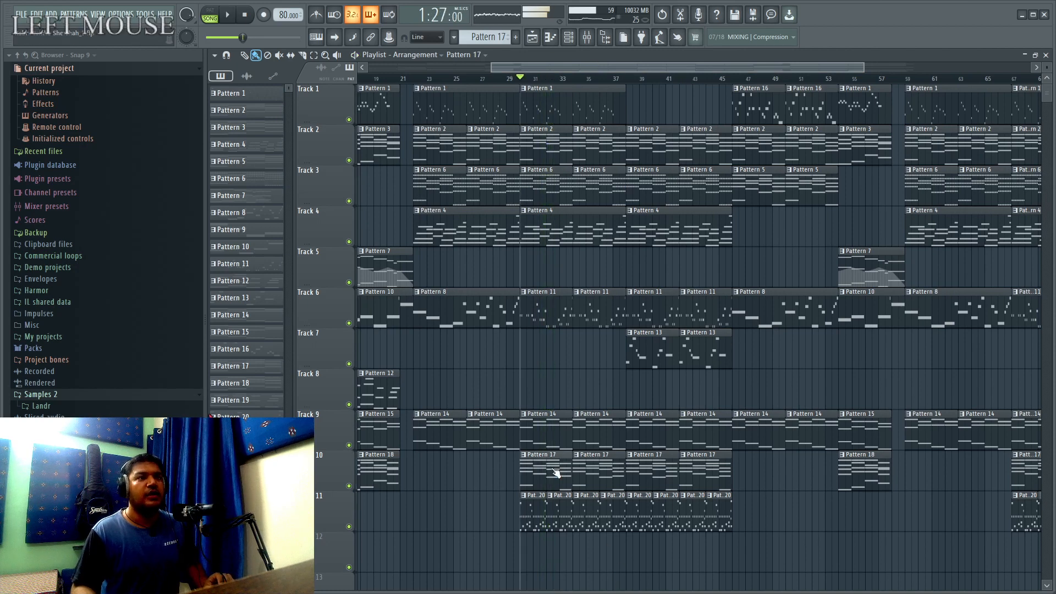
Make Pattern 17 active and examine the Strumming channel's Kontakt instrument down to its strumming patterns.
left_click(552, 454)
left_click(569, 37)
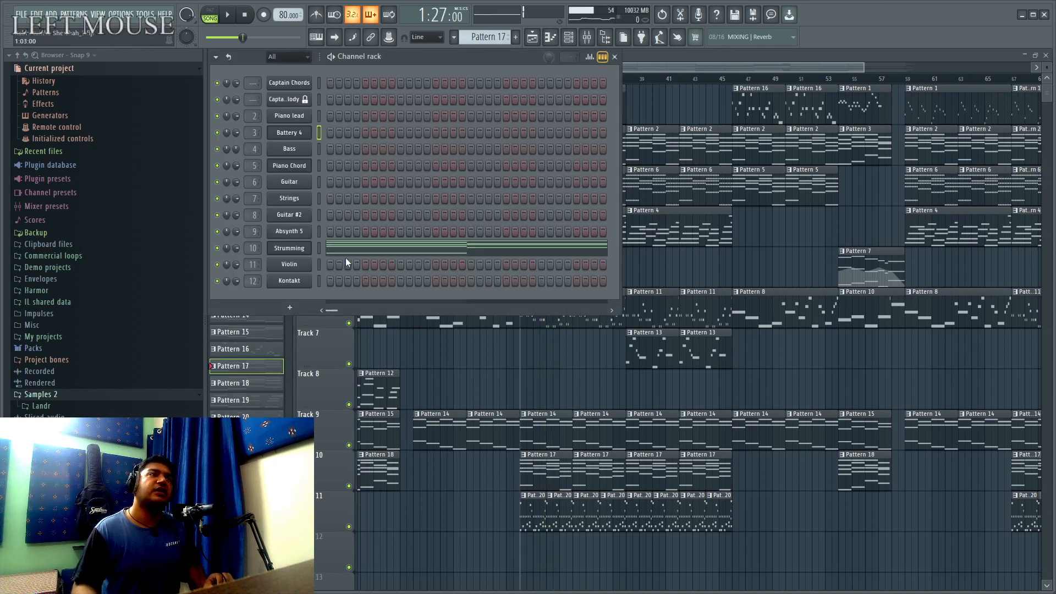
left_click(304, 249)
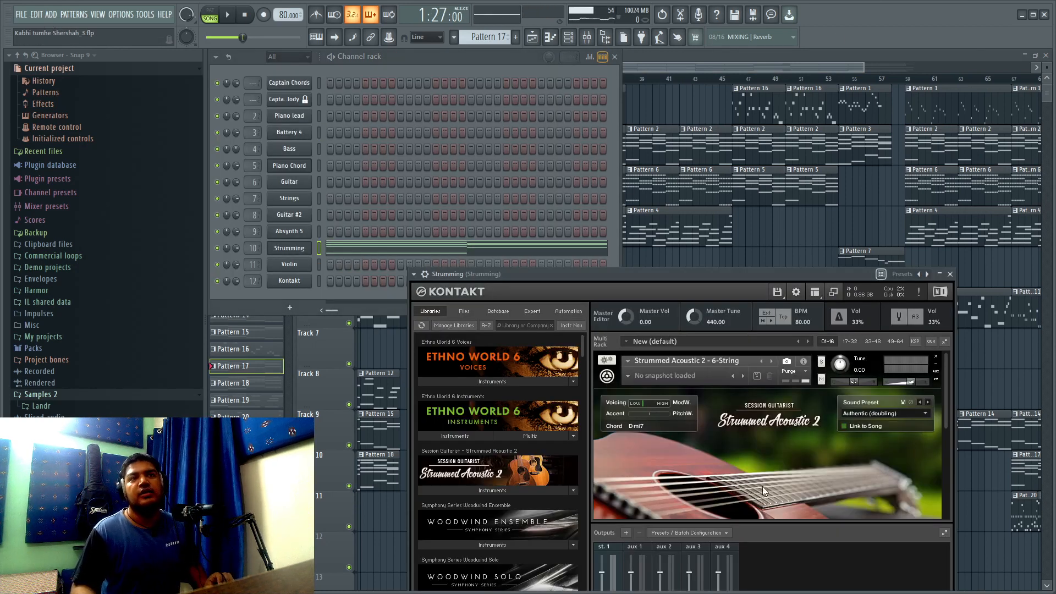
left_click_drag(694, 278, 561, 139)
scroll(652, 341, "down", 3)
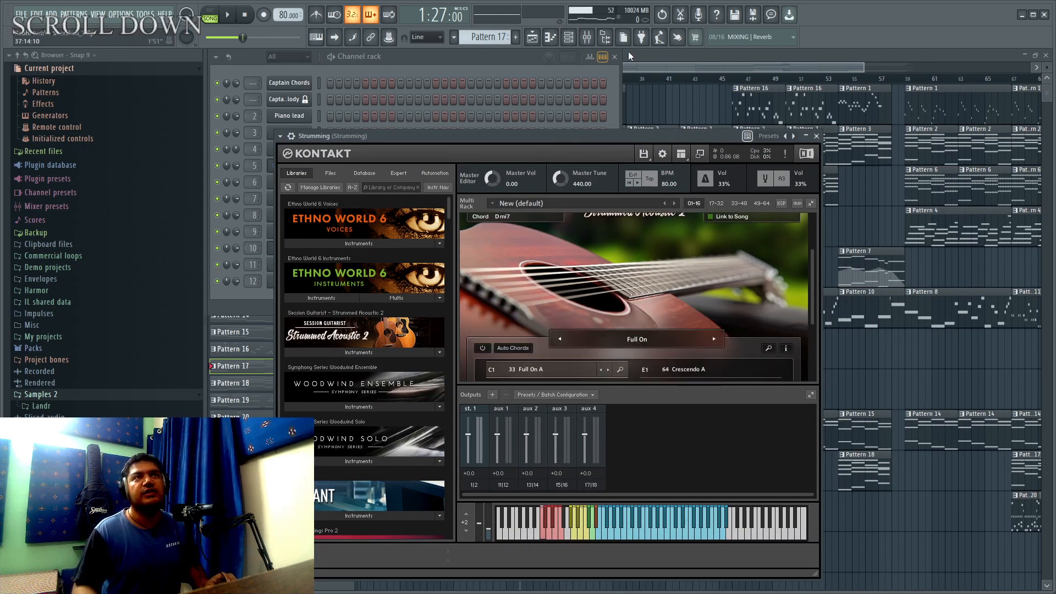
Return to the playlist, set the playback position to bar 47, and show the whole arrangement.
left_click(665, 70)
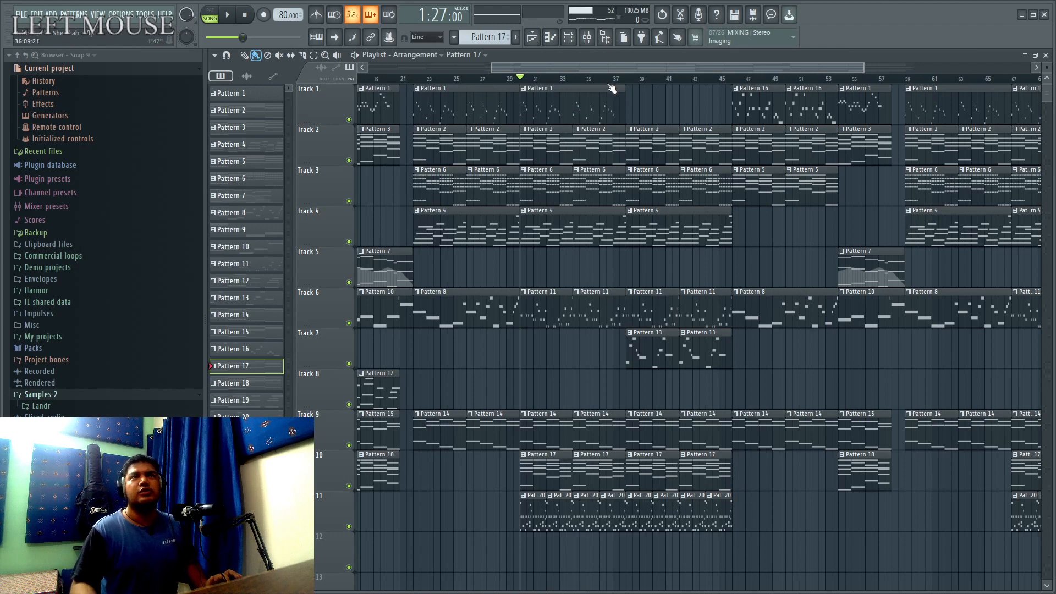
left_click_drag(610, 80, 833, 196)
scroll(831, 352, "down", 4)
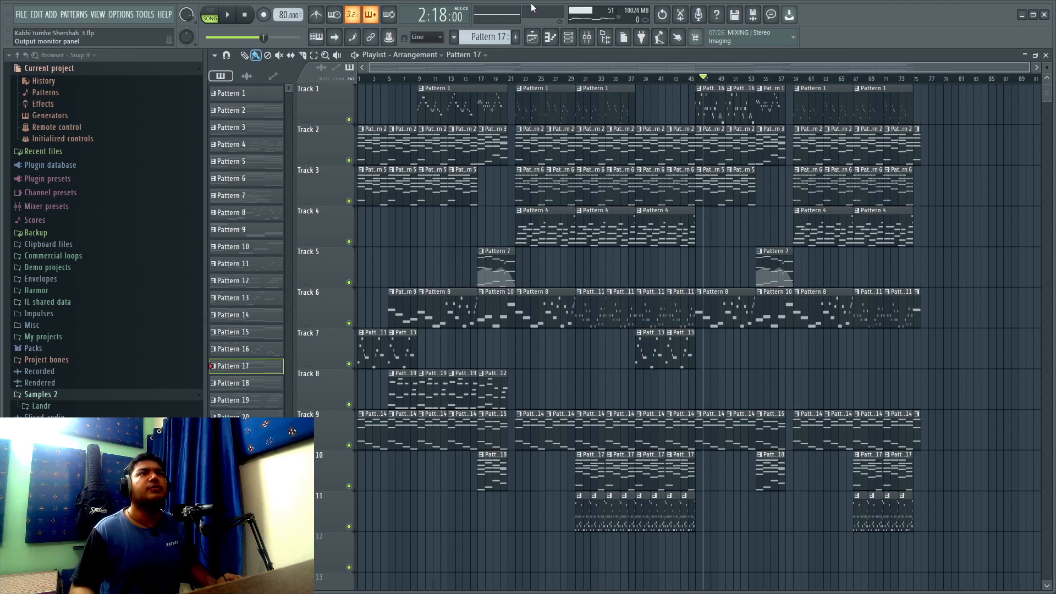
Show the mixer and examine the effect slots of the Battery 4 and Piano lead tracks.
left_click(587, 36)
left_click_drag(441, 212, 289, 240)
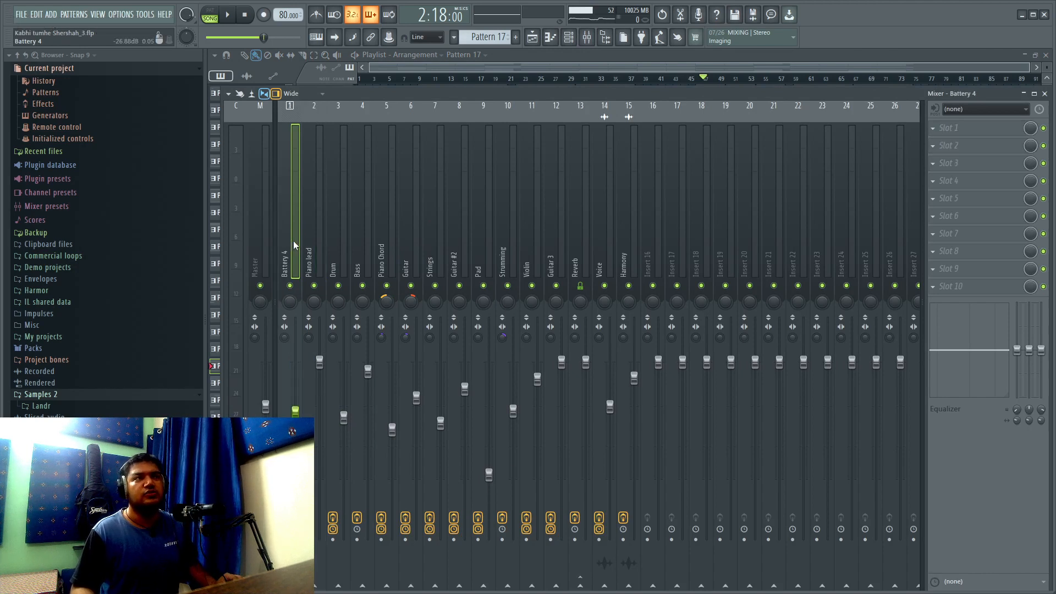
left_click_drag(300, 244, 311, 252)
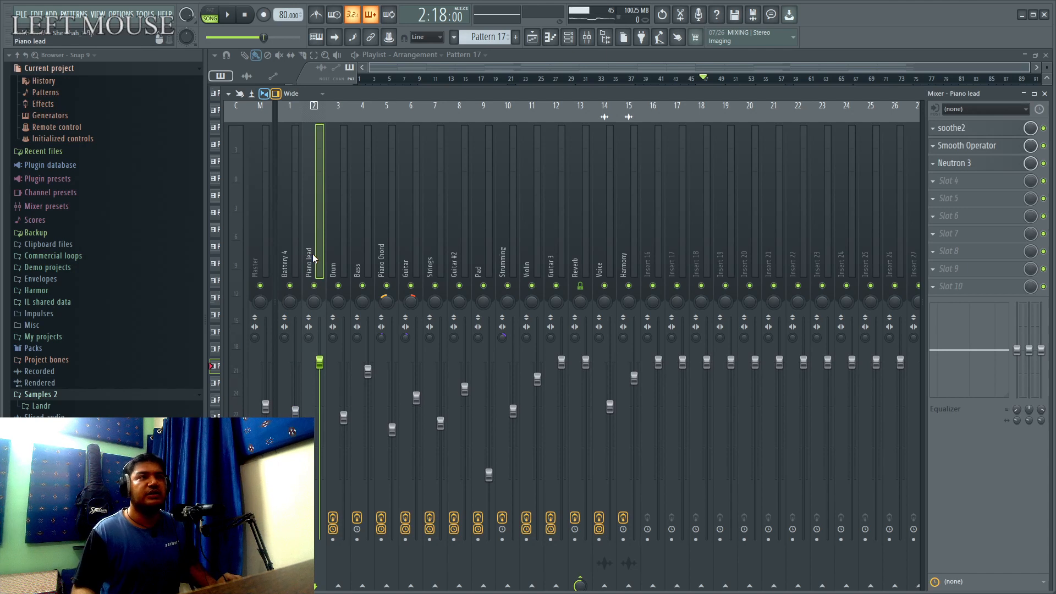
Examine the soothe2 and Smooth Operator effects on the Piano lead track, closing each one.
left_click(998, 130)
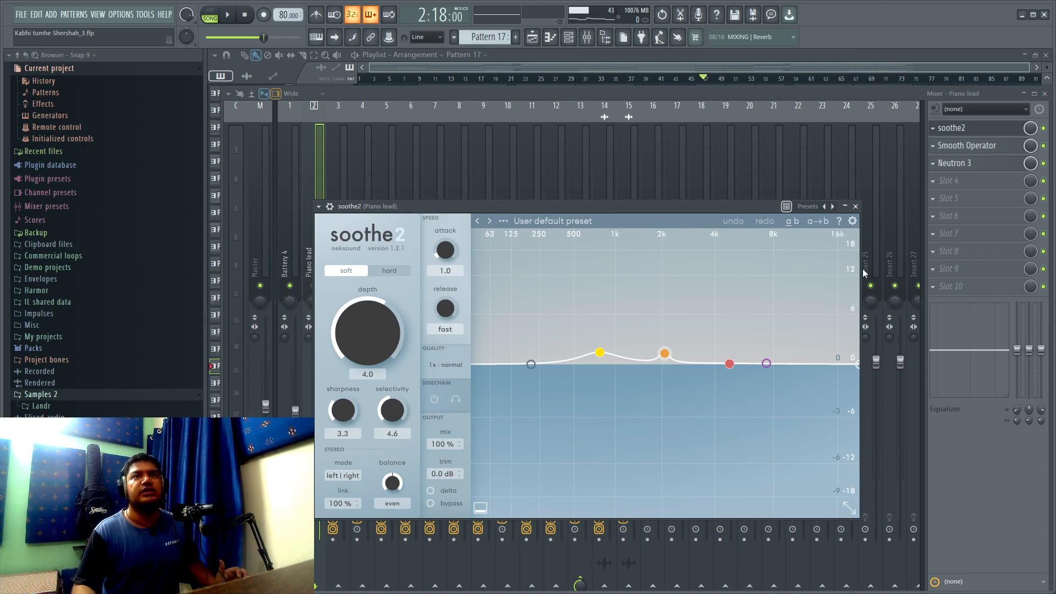
left_click(856, 206)
left_click(986, 147)
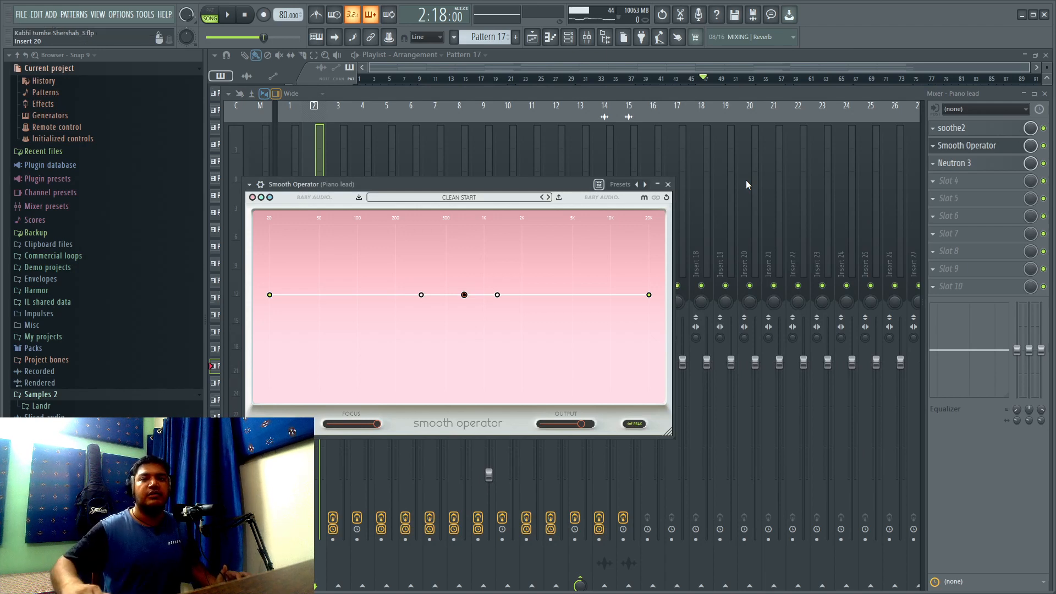
left_click(668, 184)
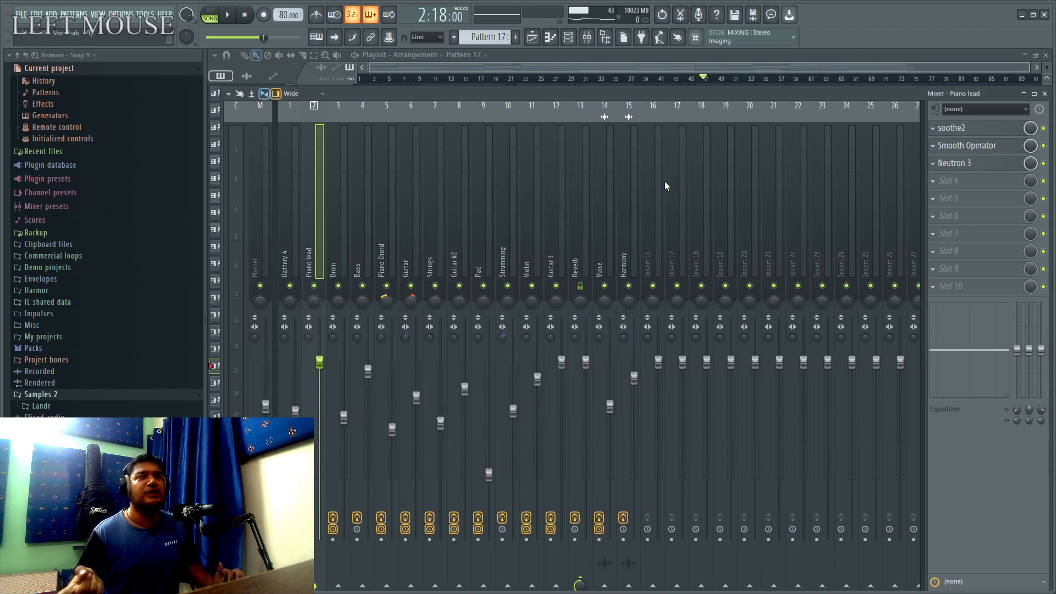
Examine the Neutron 3 modules on the Piano lead track, including the Gate, and hide the plugin window.
left_click(979, 165)
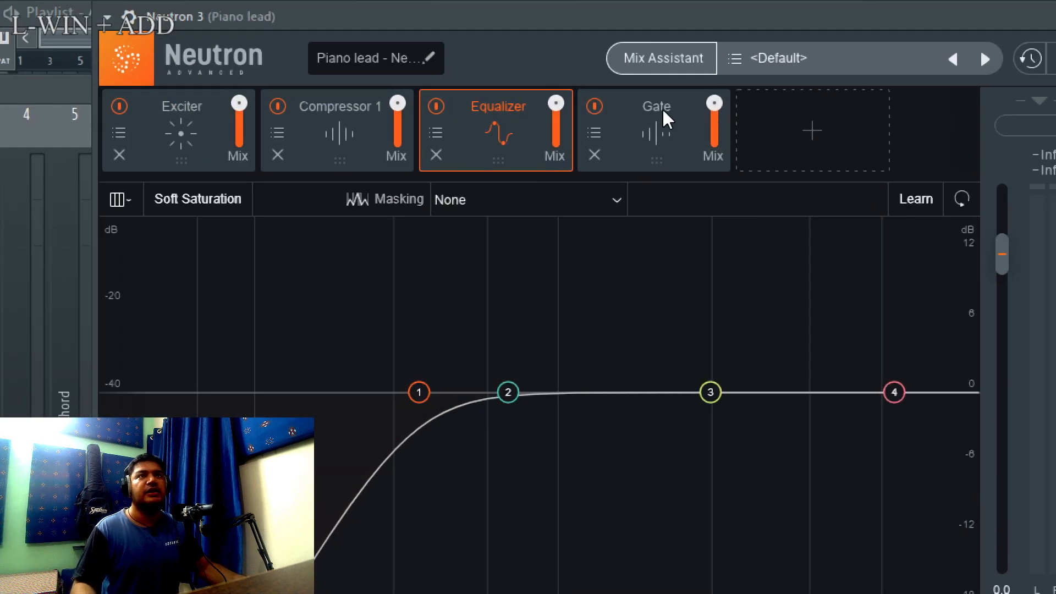
left_click(669, 109)
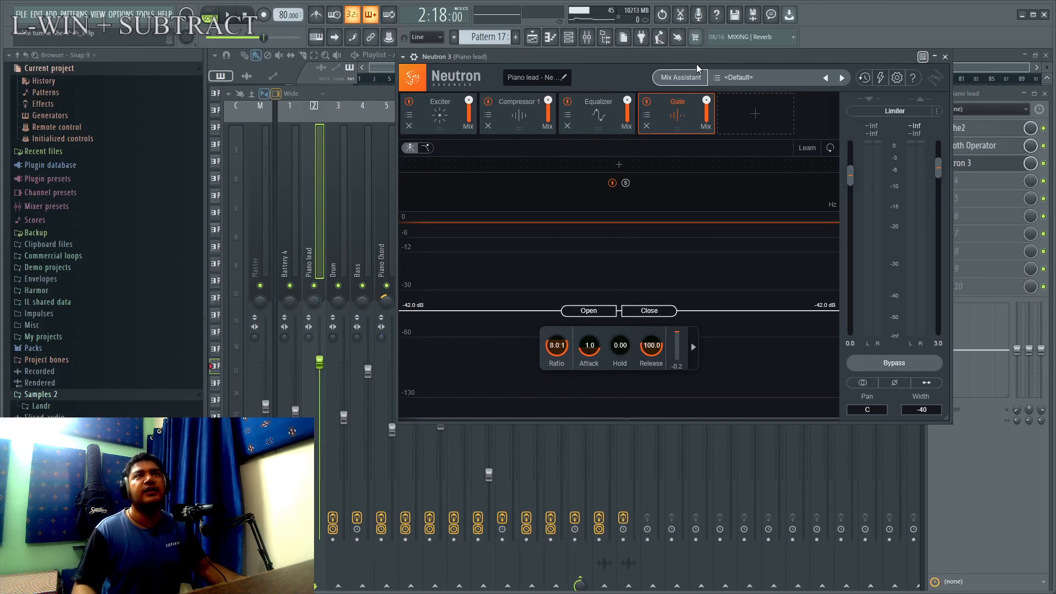
left_click_drag(691, 34, 545, 151)
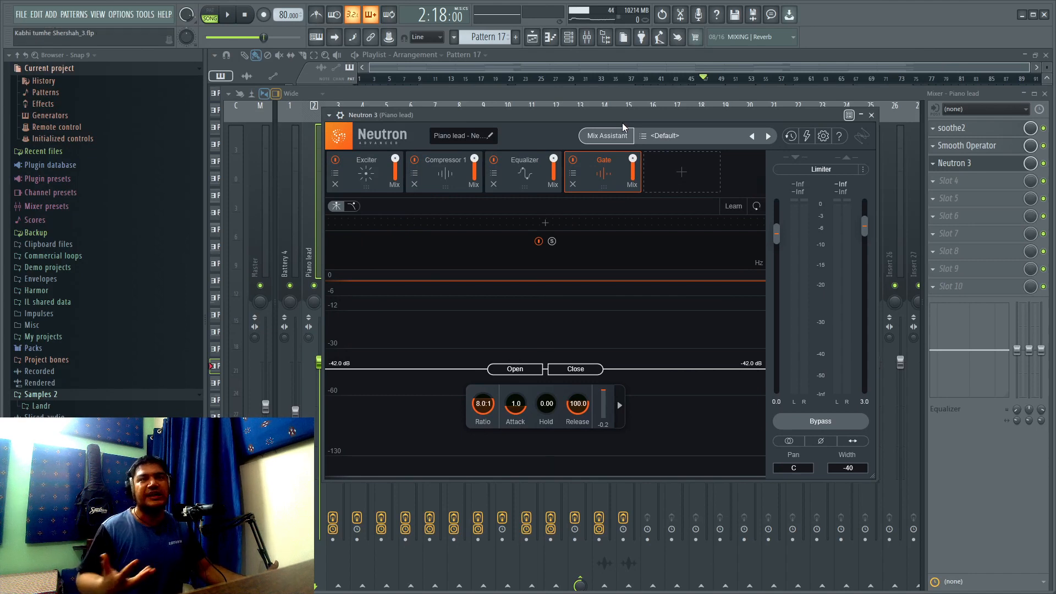
left_click(619, 166)
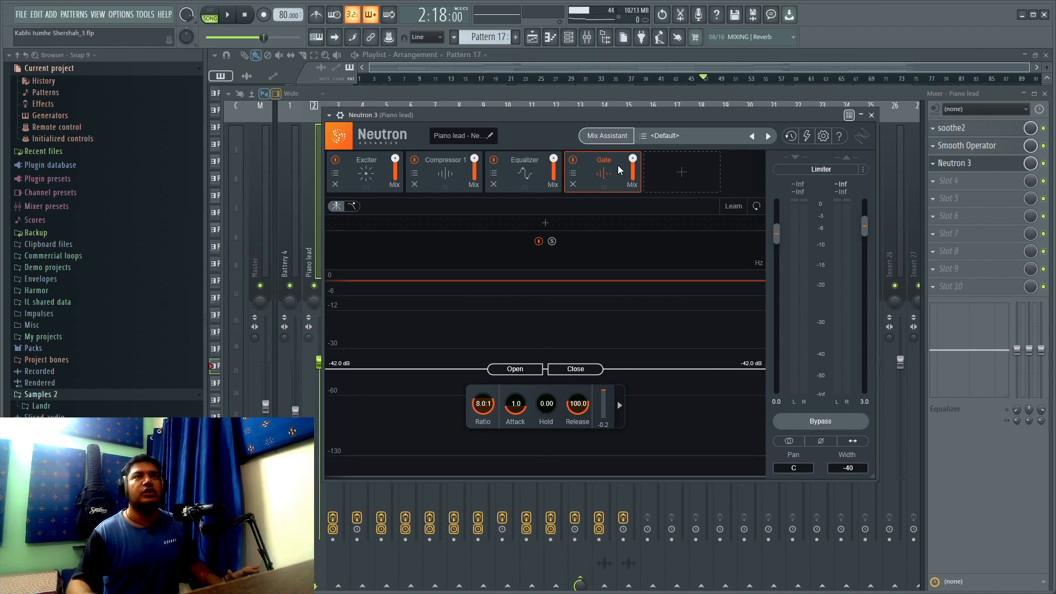
left_click(861, 116)
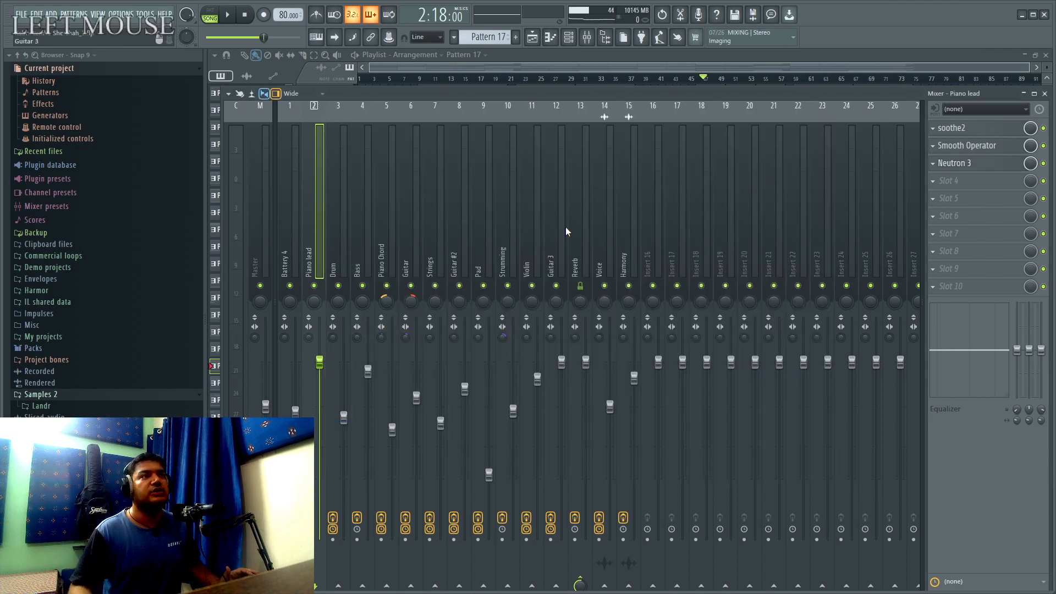
Review the effect chains of the instrument mixer tracks from Bass through Guitar 3.
left_click(368, 265)
left_click(388, 269)
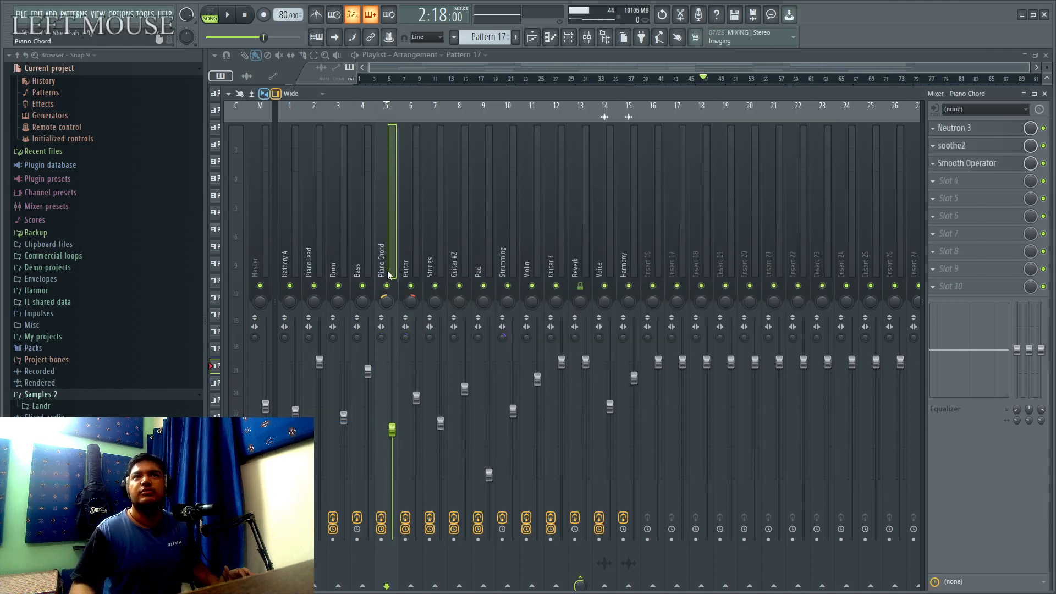
left_click(442, 271)
left_click(457, 267)
left_click(477, 260)
left_click(506, 254)
left_click(537, 249)
left_click(546, 247)
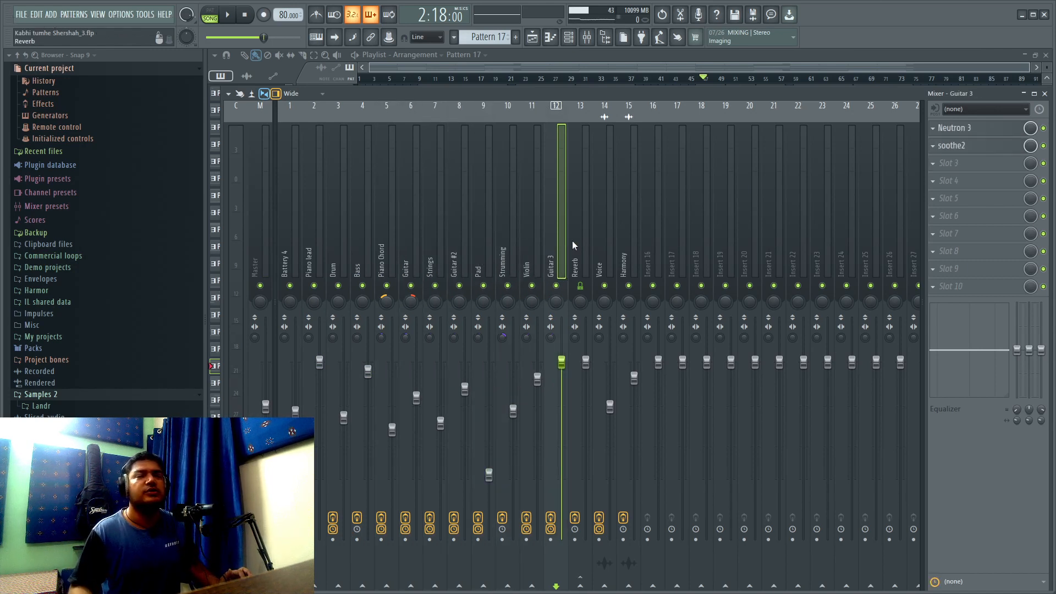
Review the effect slots of the Voice, Harmony and Reverb mixer tracks, leaving Reverb selected.
left_click(600, 240)
left_click(622, 243)
left_click(608, 241)
left_click(590, 238)
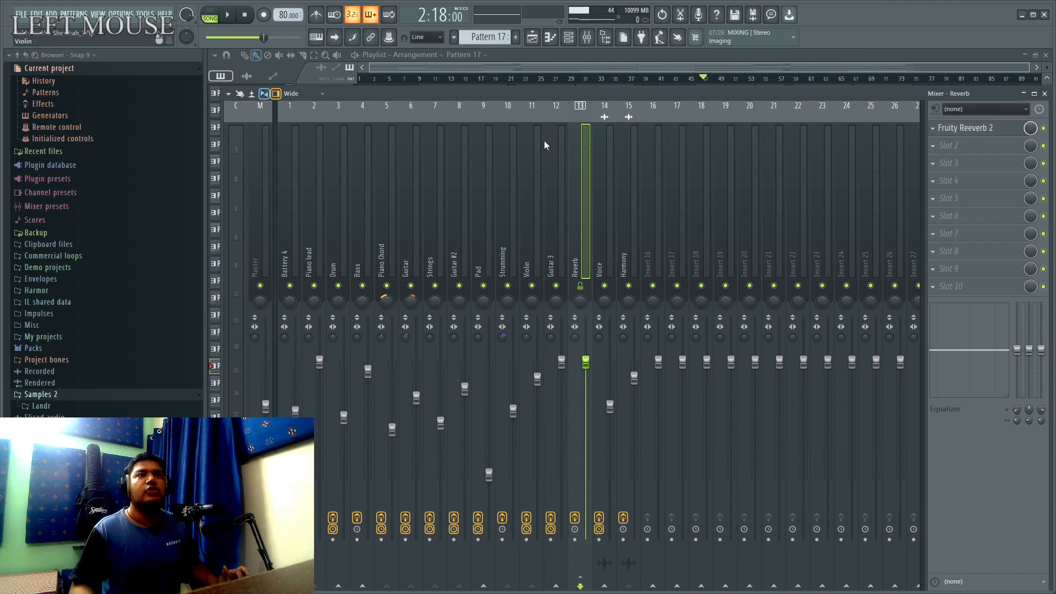
Play the arrangement from bar 30, where the long run of Pattern 17 clips begins, review the clips around it, and stop playback.
left_click(651, 71)
left_click_drag(651, 70, 541, 64)
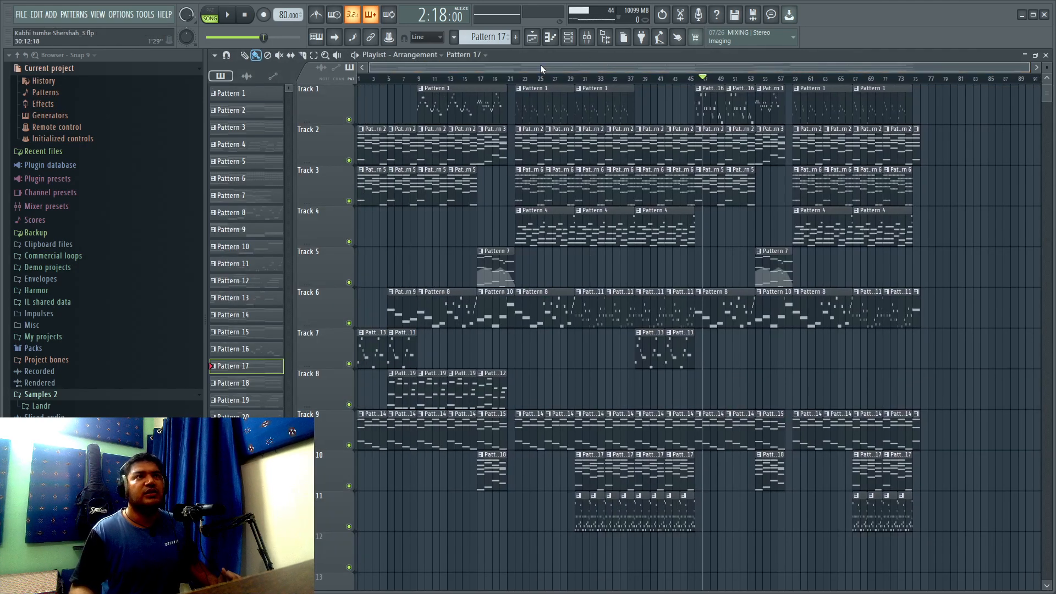
left_click(576, 79)
key("space")
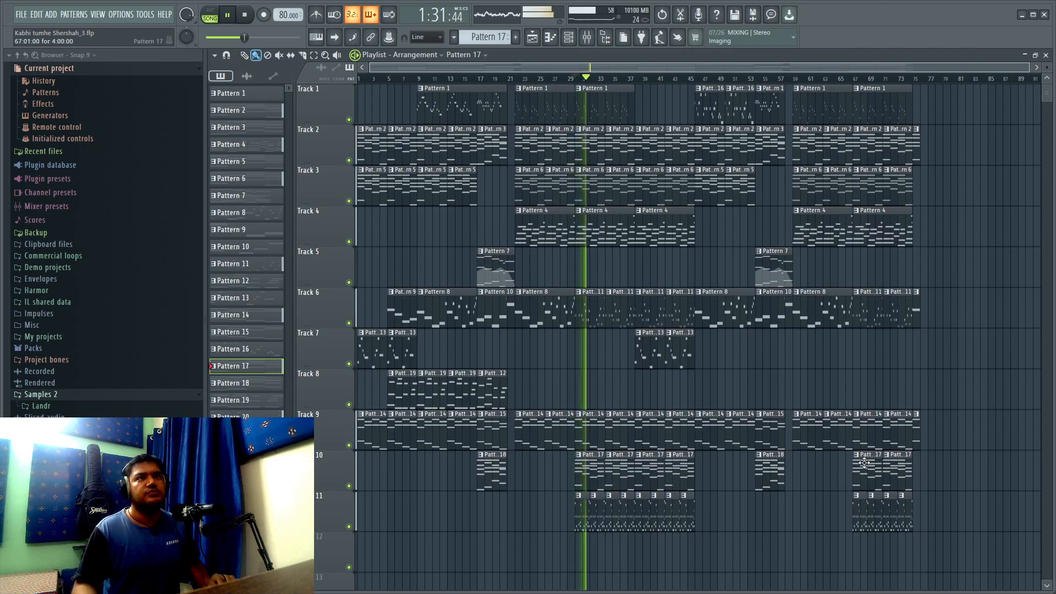
scroll(823, 472, "up", 3)
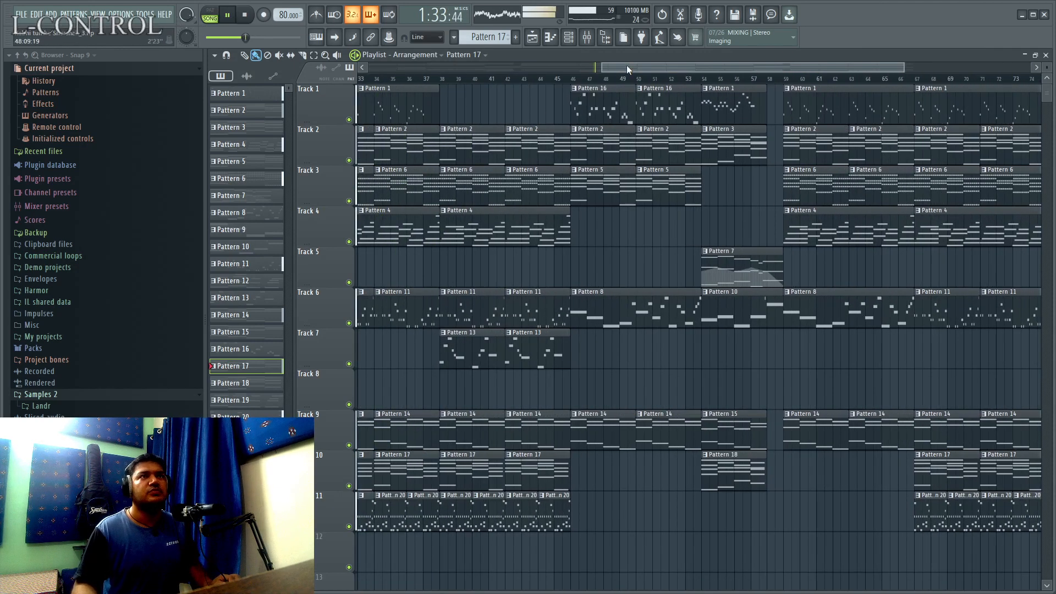
left_click_drag(688, 67, 573, 68)
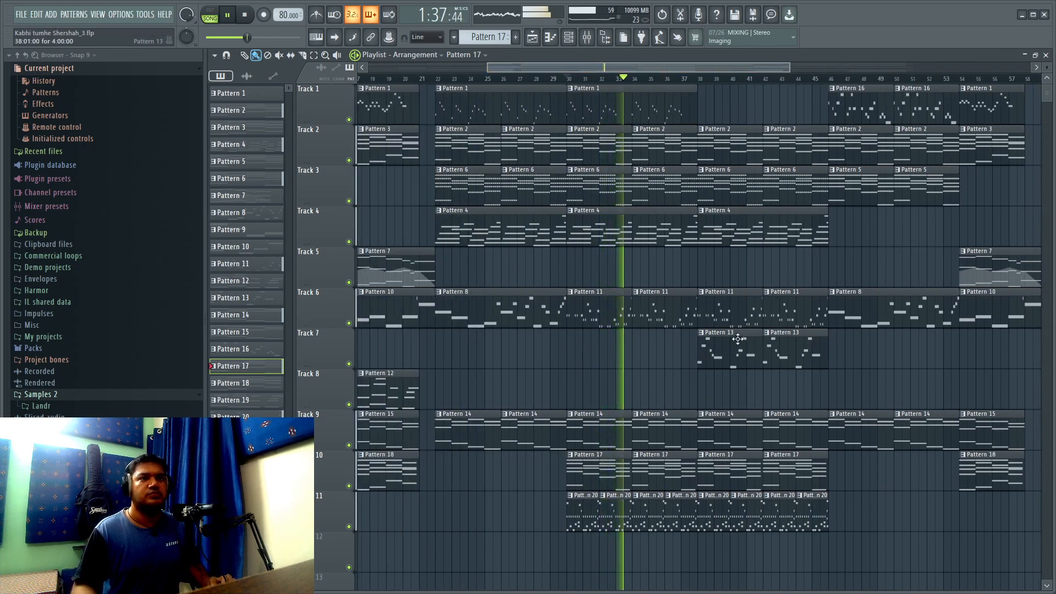
key("space")
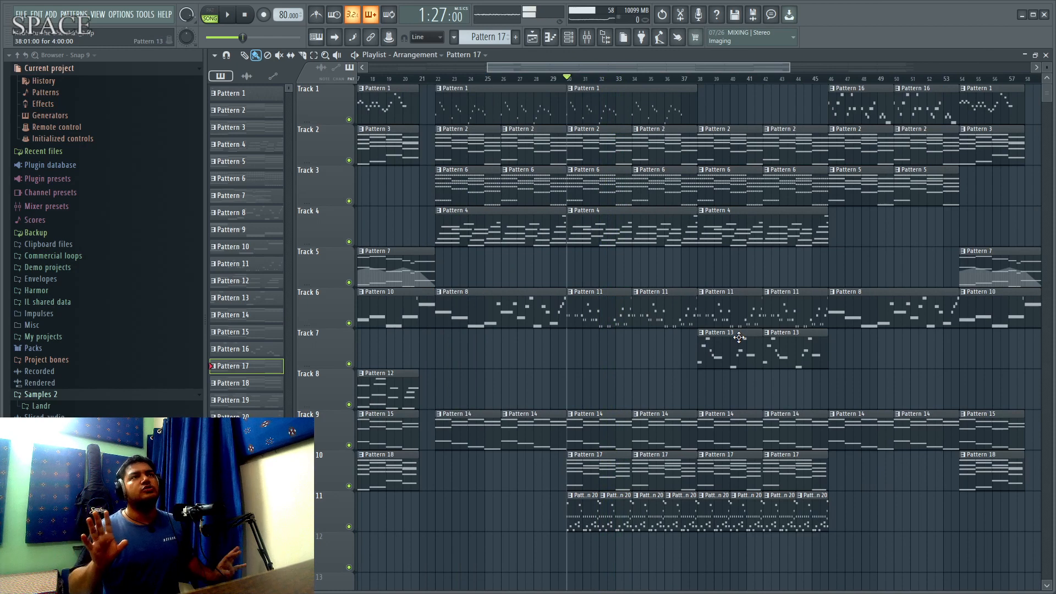
Reopen the mixer and select the Master track to show its effect chain.
left_click(587, 37)
scroll(446, 207, "right", 4)
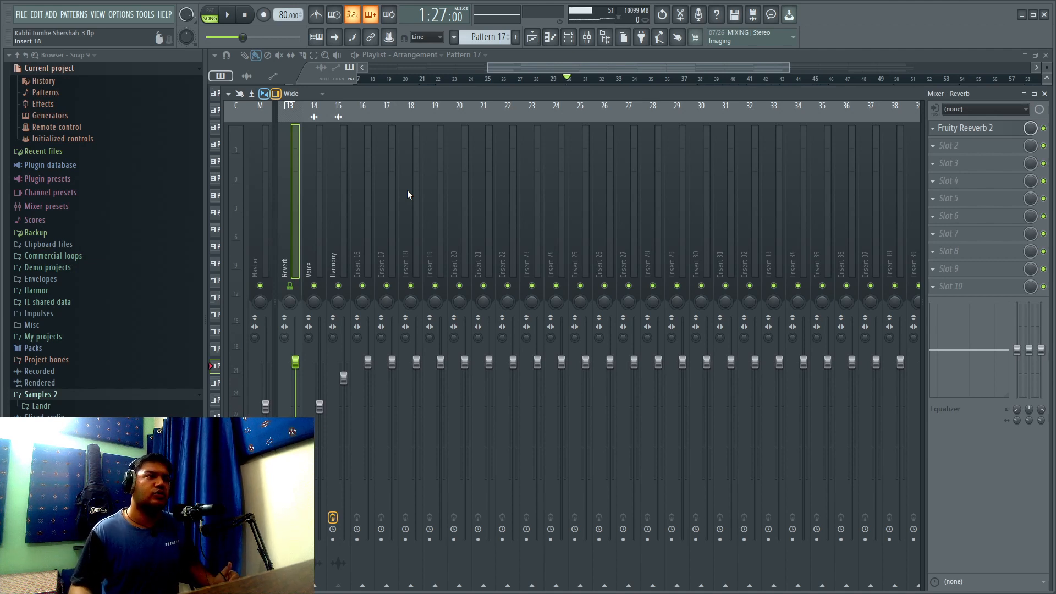
left_click_drag(407, 190, 201, 211)
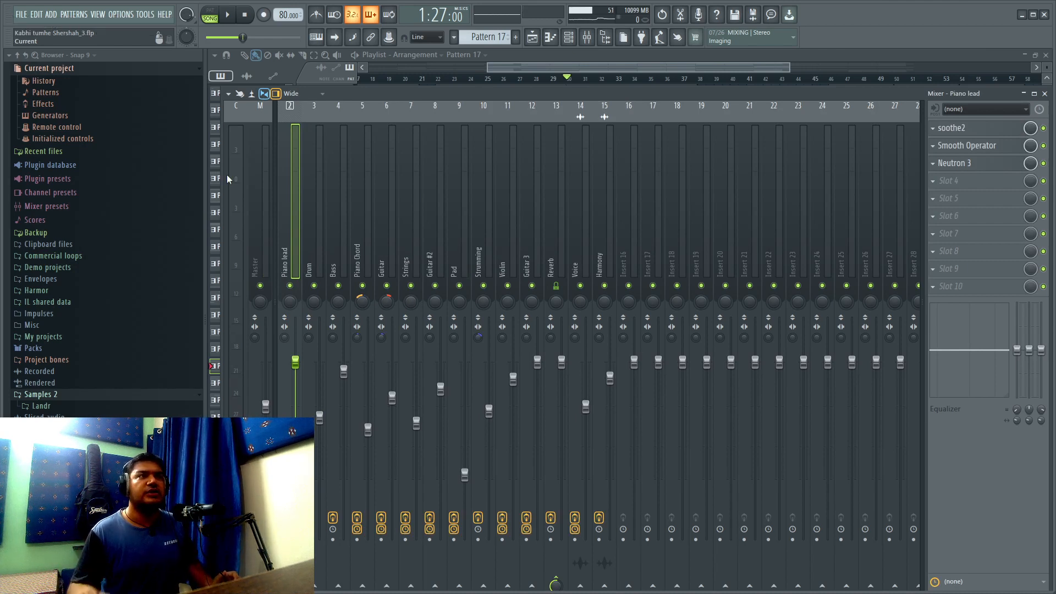
left_click(266, 193)
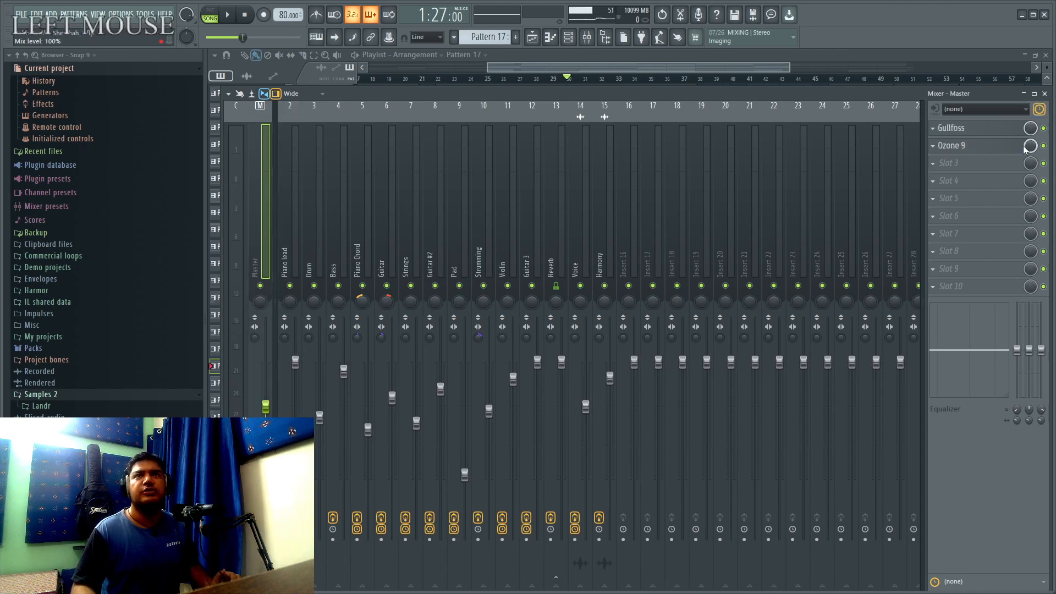
Open the Gullfoss and Ozone 9 effects on the Master track and move the Ozone 9 window fully into view.
left_click(992, 130)
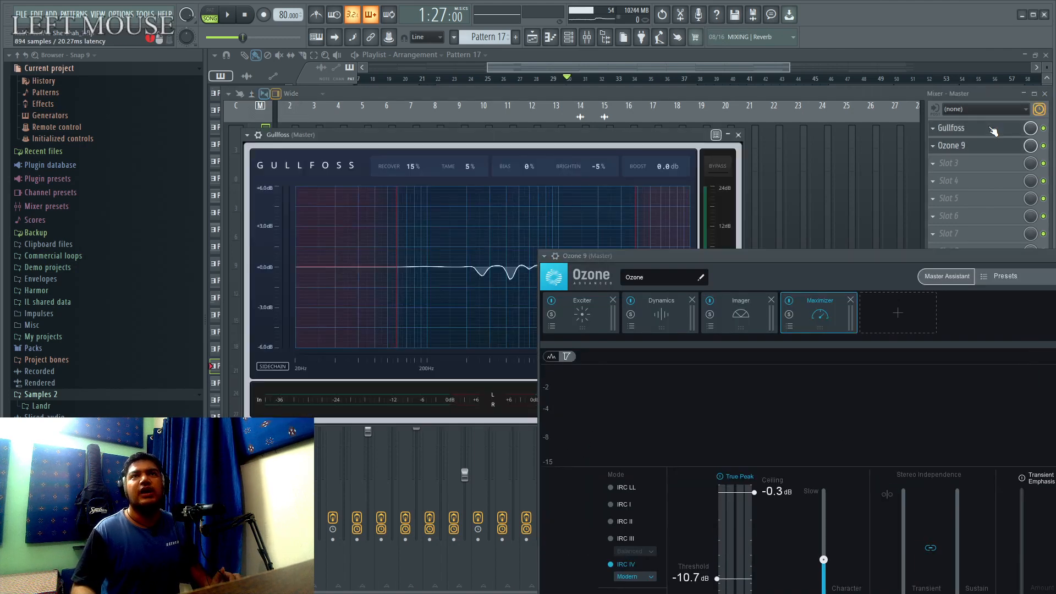
left_click(991, 130)
left_click(992, 129)
left_click_drag(772, 256, 475, 163)
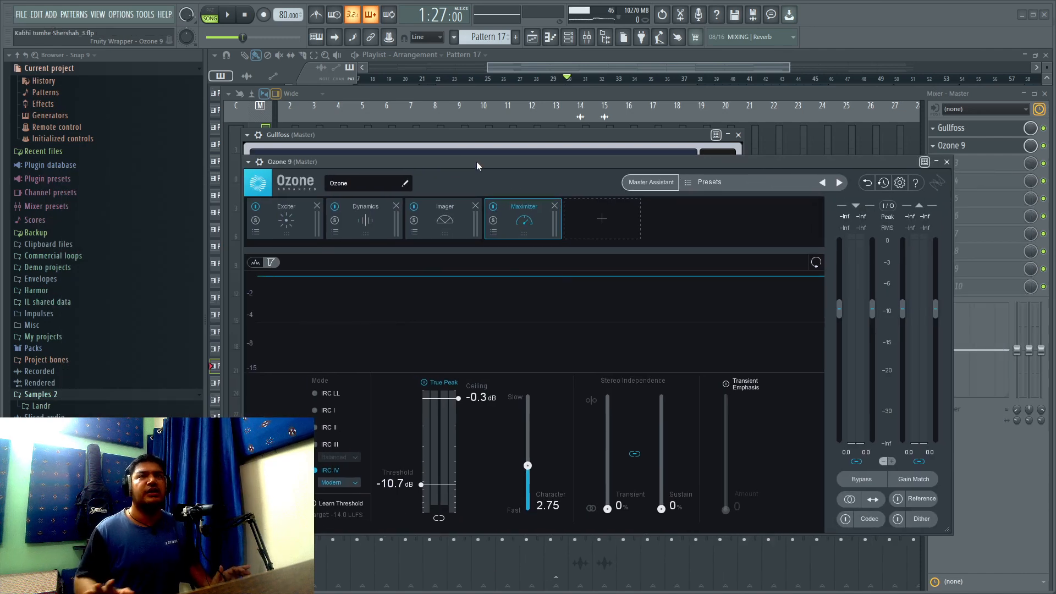